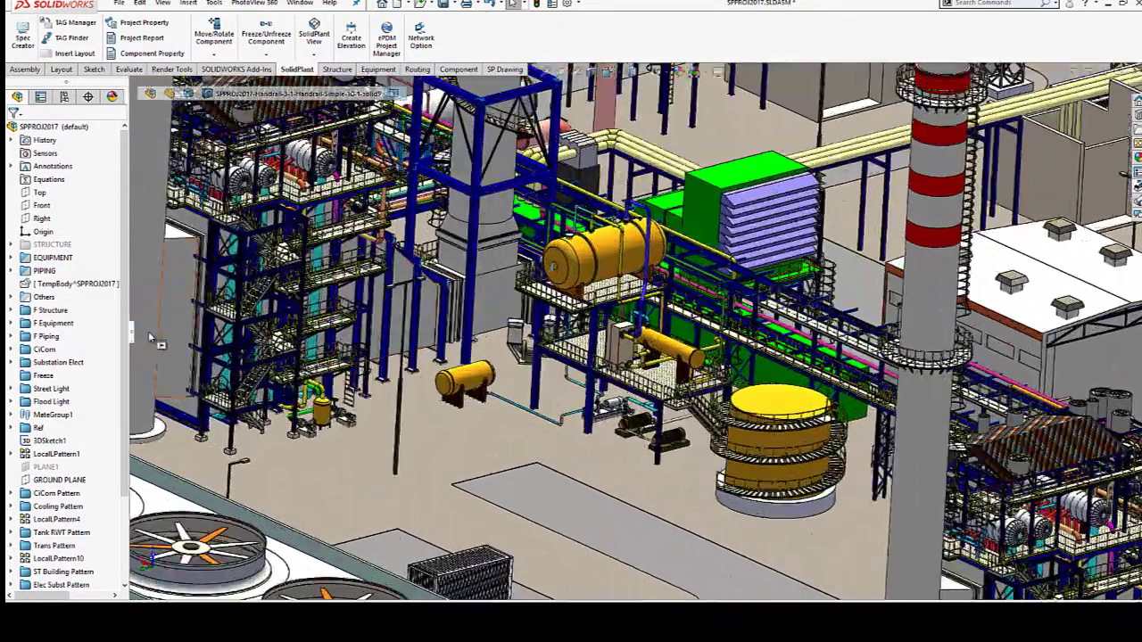
# Hide the Area 5 structures, the Area A equipment and the F Piping folder.
pyautogui.click(151, 337)
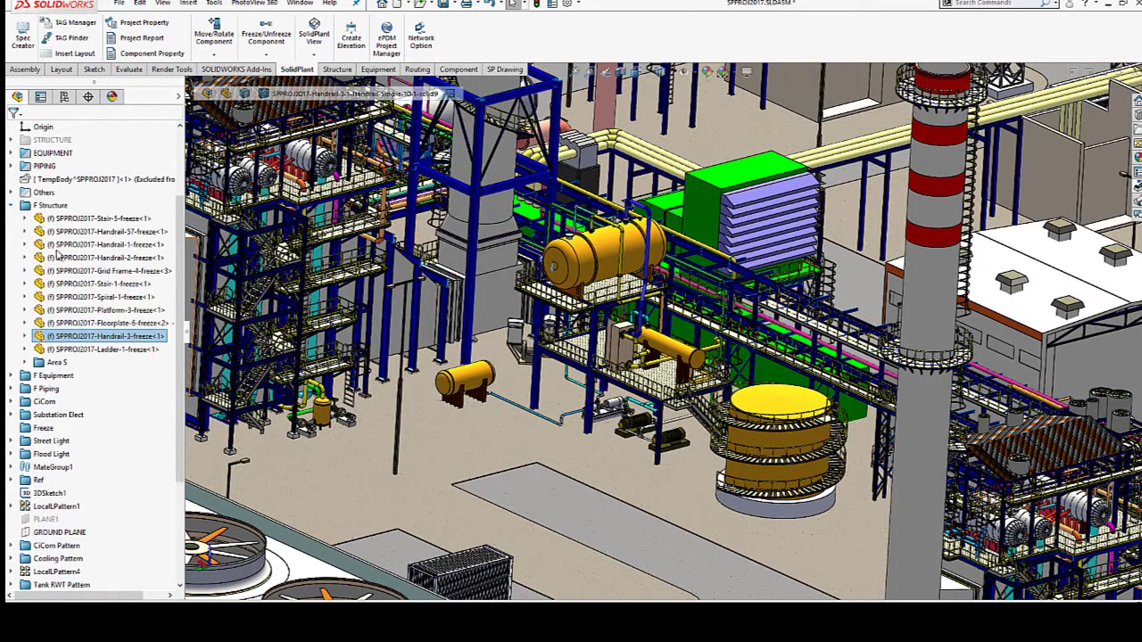
pyautogui.click(55, 363)
pyautogui.rightClick(59, 363)
pyautogui.click(89, 465)
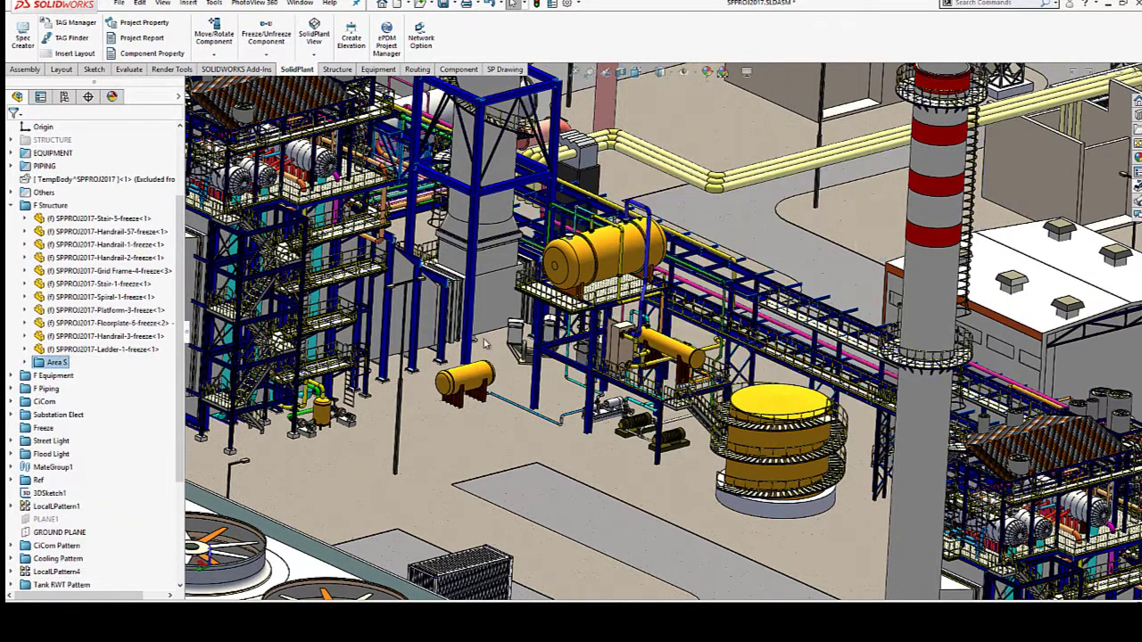
pyautogui.click(27, 375)
pyautogui.click(57, 389)
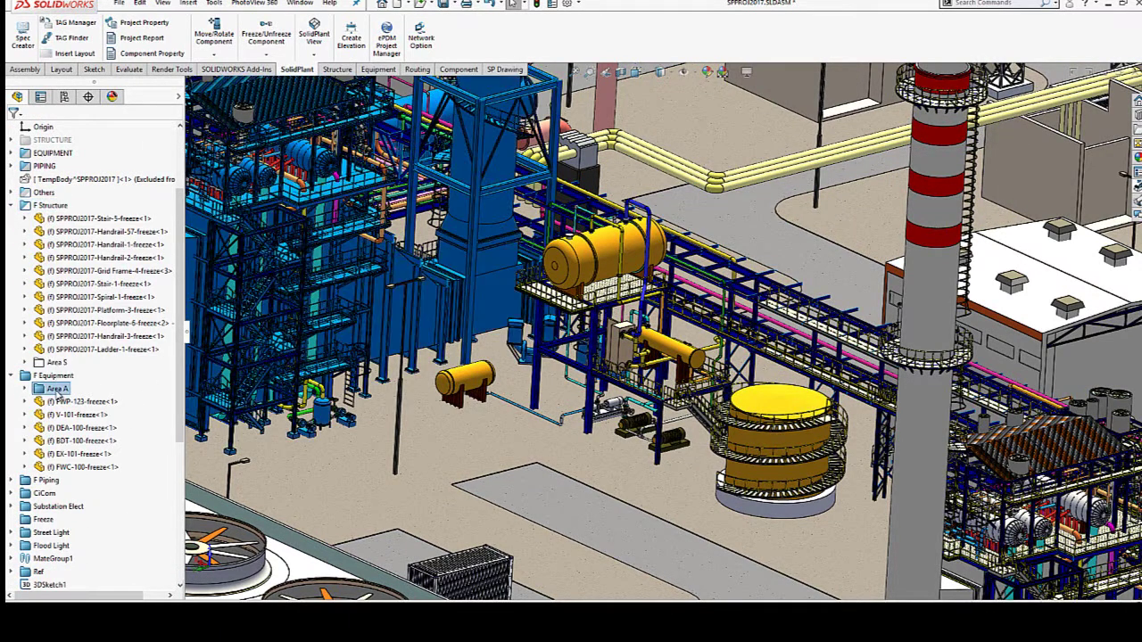
pyautogui.rightClick(59, 390)
pyautogui.click(89, 492)
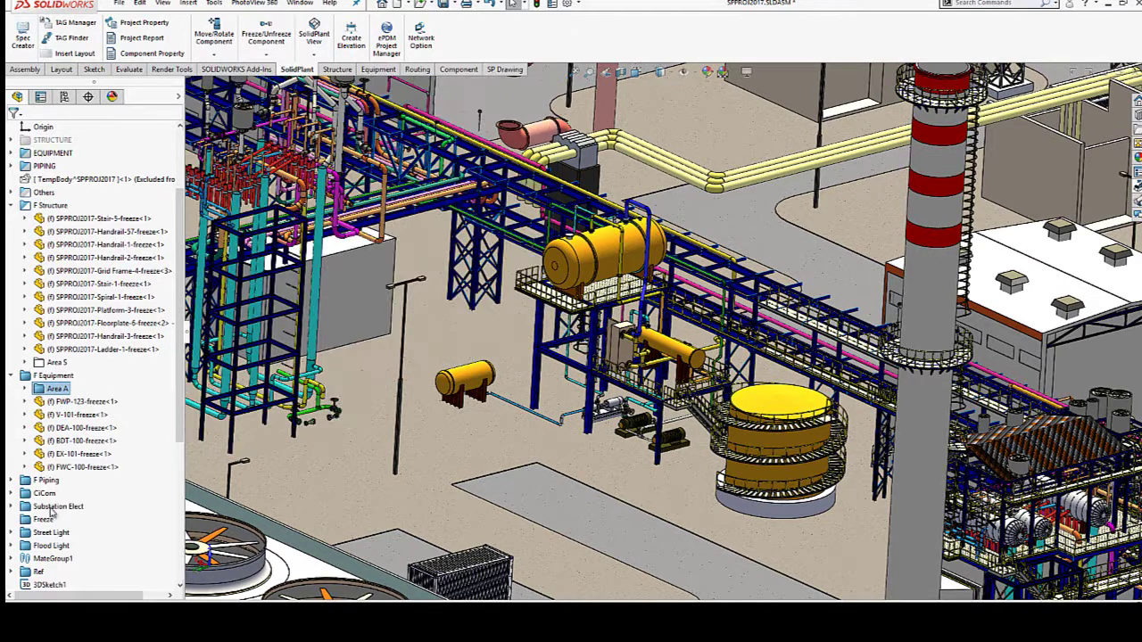
pyautogui.scroll(-2, 13, 486)
pyautogui.rightClick(45, 401)
pyautogui.click(89, 504)
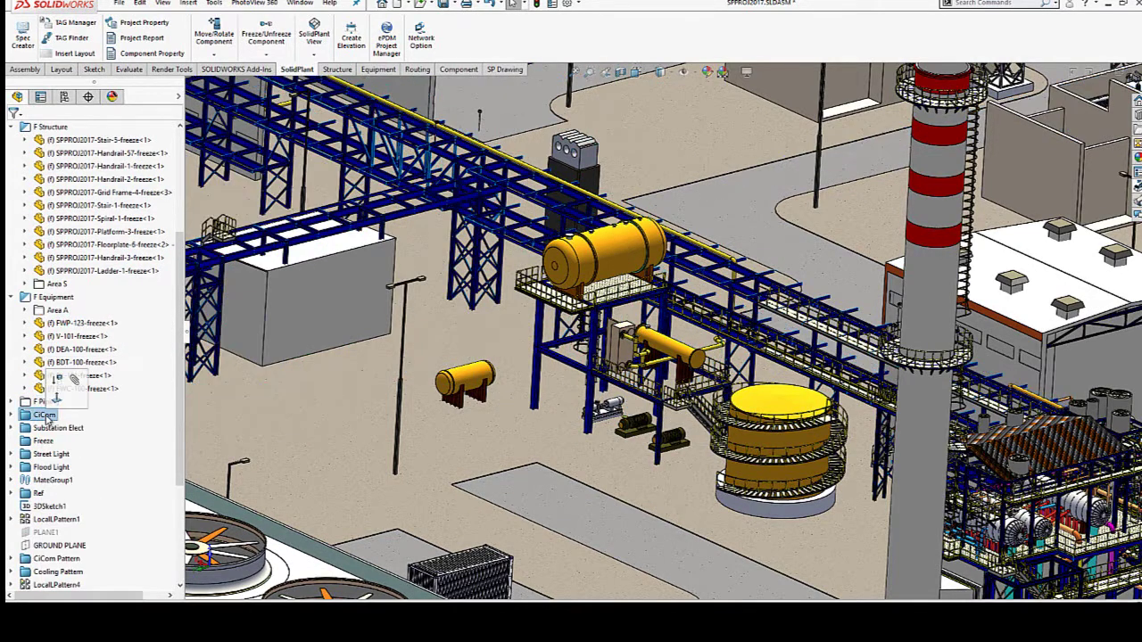
# Hide Freeze, CiCom, Cooling, Trans Pattern, LocalLPattern10 and ST Building Pattern together.
pyautogui.keyDown('ctrl'); pyautogui.click(45, 440); pyautogui.keyUp('ctrl')
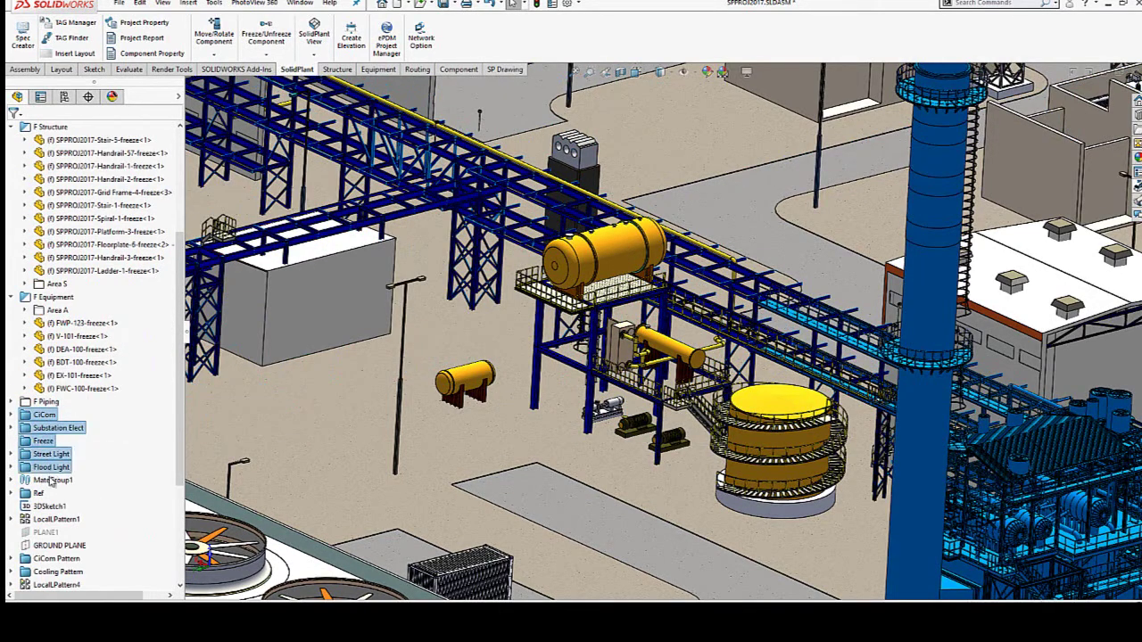
pyautogui.keyDown('ctrl'); pyautogui.click(45, 558); pyautogui.keyUp('ctrl')
pyautogui.scroll(-4, 60, 455)
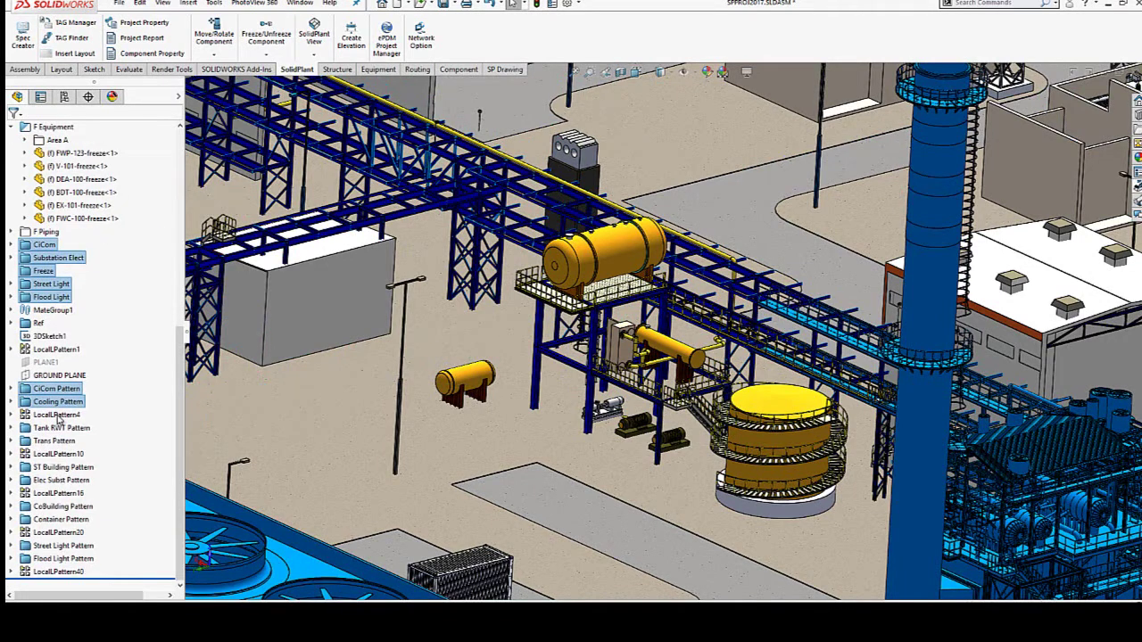
pyautogui.keyDown('ctrl'); pyautogui.click(53, 441); pyautogui.keyUp('ctrl')
pyautogui.keyDown('ctrl'); pyautogui.click(55, 454); pyautogui.keyUp('ctrl')
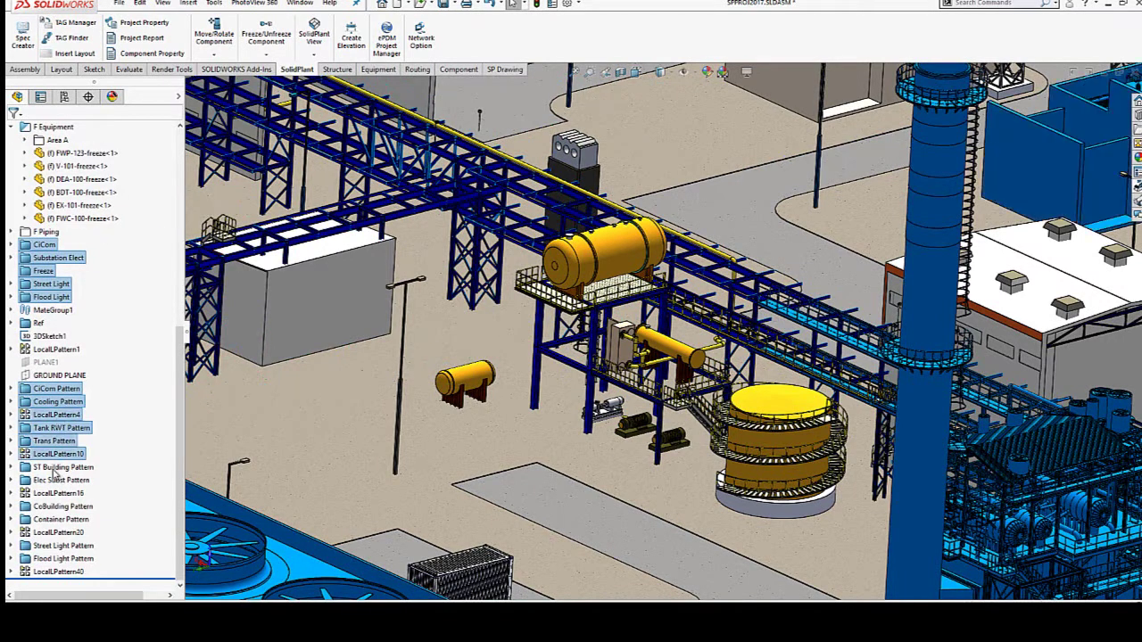
pyautogui.keyDown('ctrl'); pyautogui.click(56, 467); pyautogui.keyUp('ctrl')
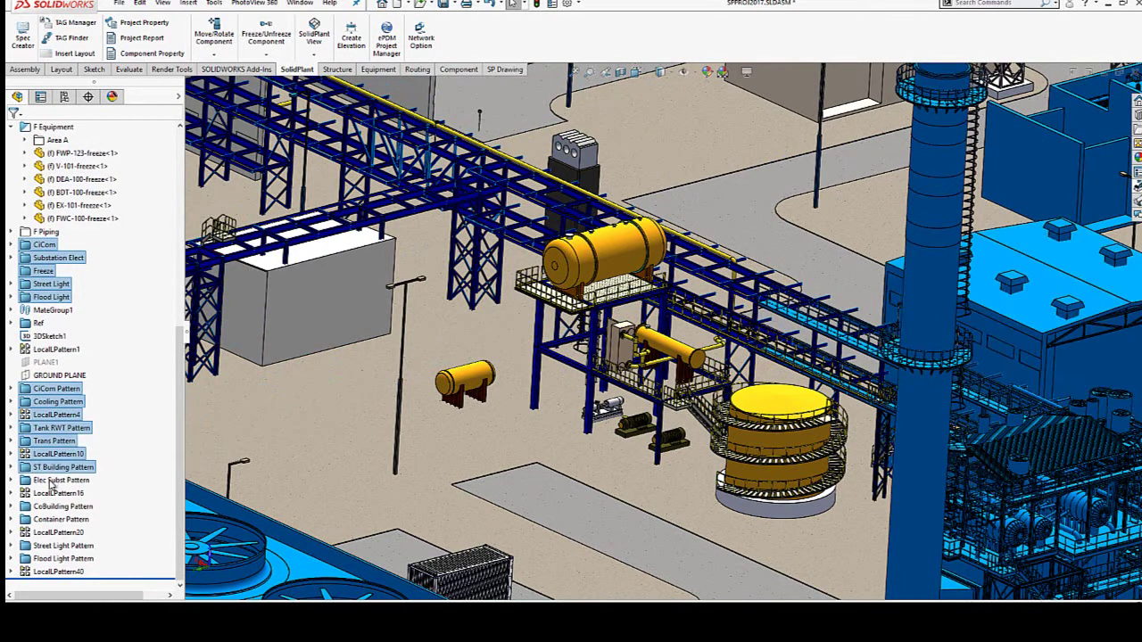
pyautogui.rightClick(45, 569)
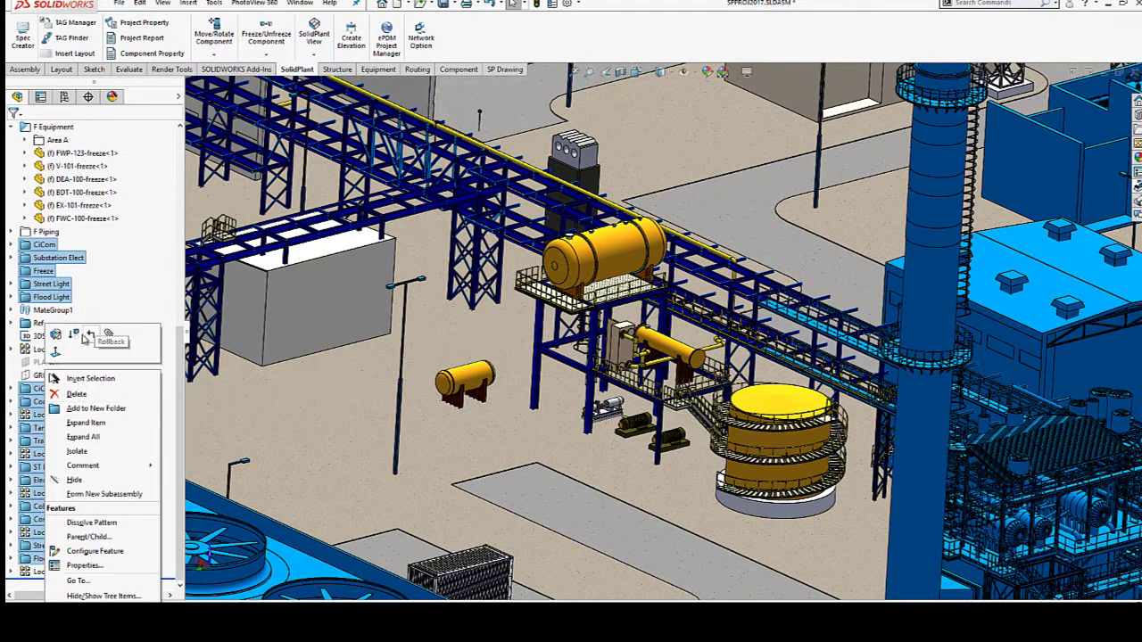
pyautogui.click(74, 481)
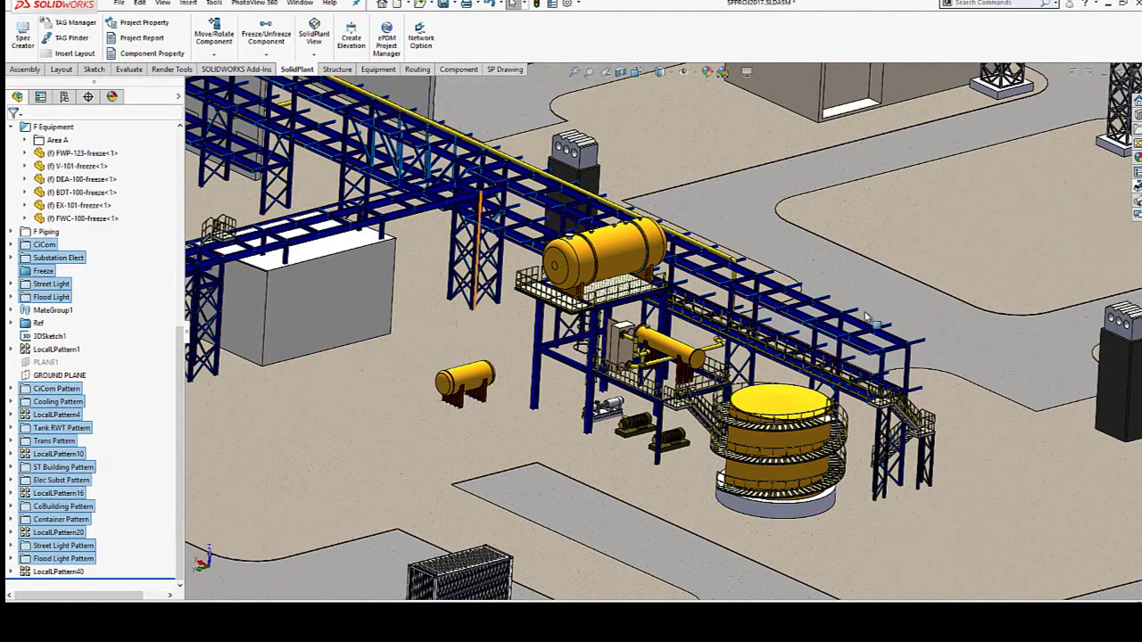
# Hide the Area D components under Others.
pyautogui.scroll(5, 18, 321)
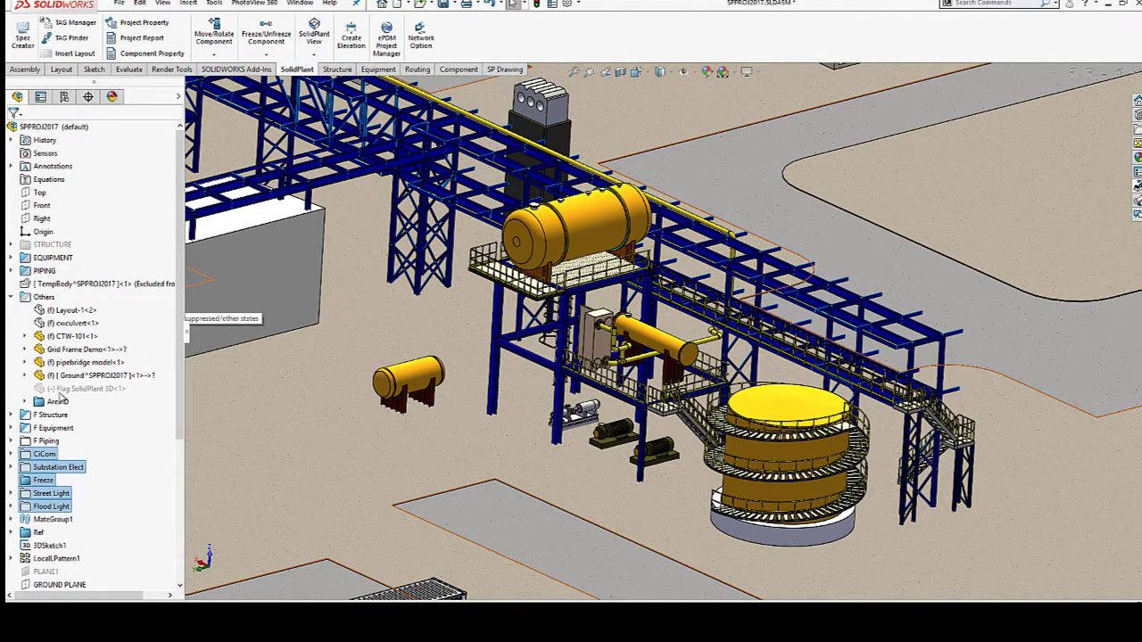
pyautogui.rightClick(59, 400)
pyautogui.click(87, 510)
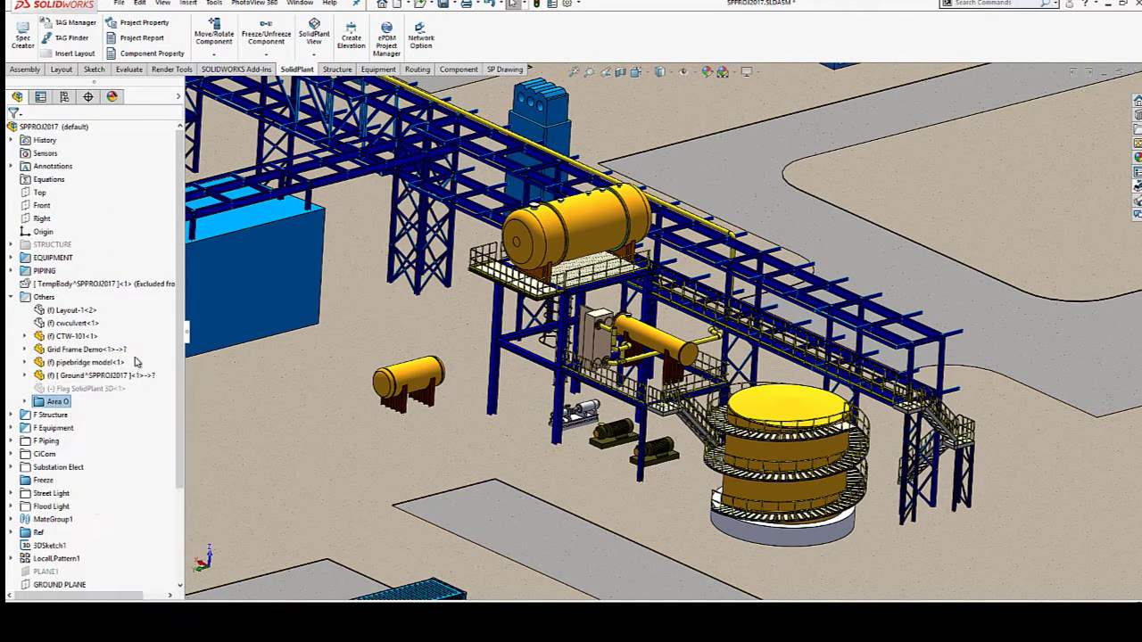
# Expand CiCom > SPPROJ2017-3 > Others and inspect the NEWpipebridge model.
pyautogui.click(25, 299)
pyautogui.click(13, 297)
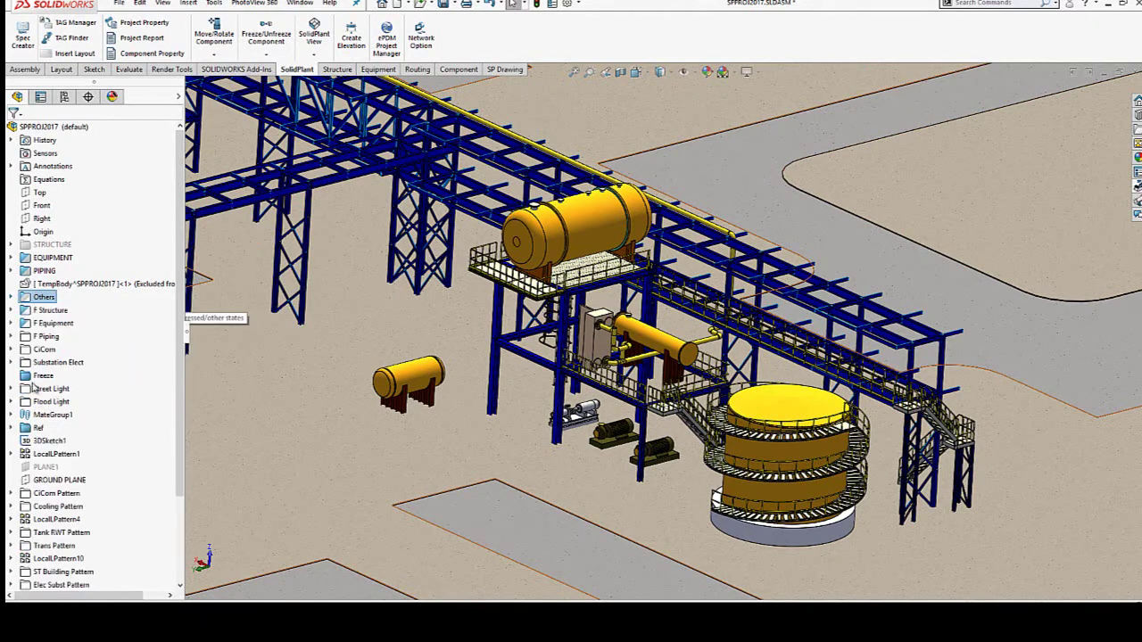
pyautogui.click(12, 349)
pyautogui.click(26, 362)
pyautogui.scroll(-2, 87, 430)
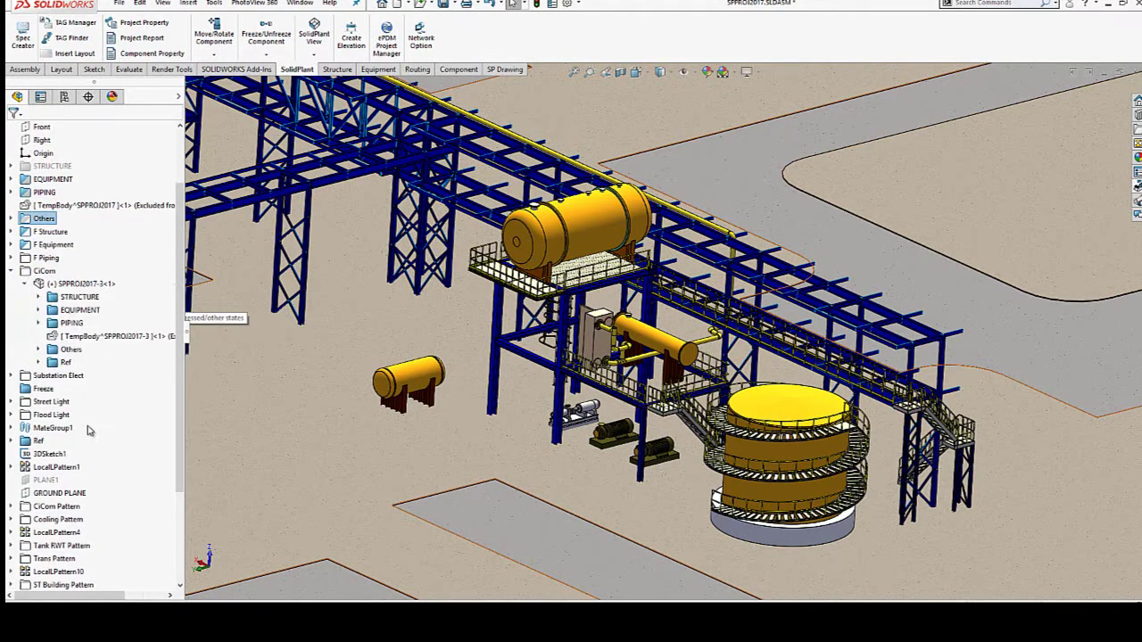
pyautogui.click(38, 350)
pyautogui.rightClick(114, 363)
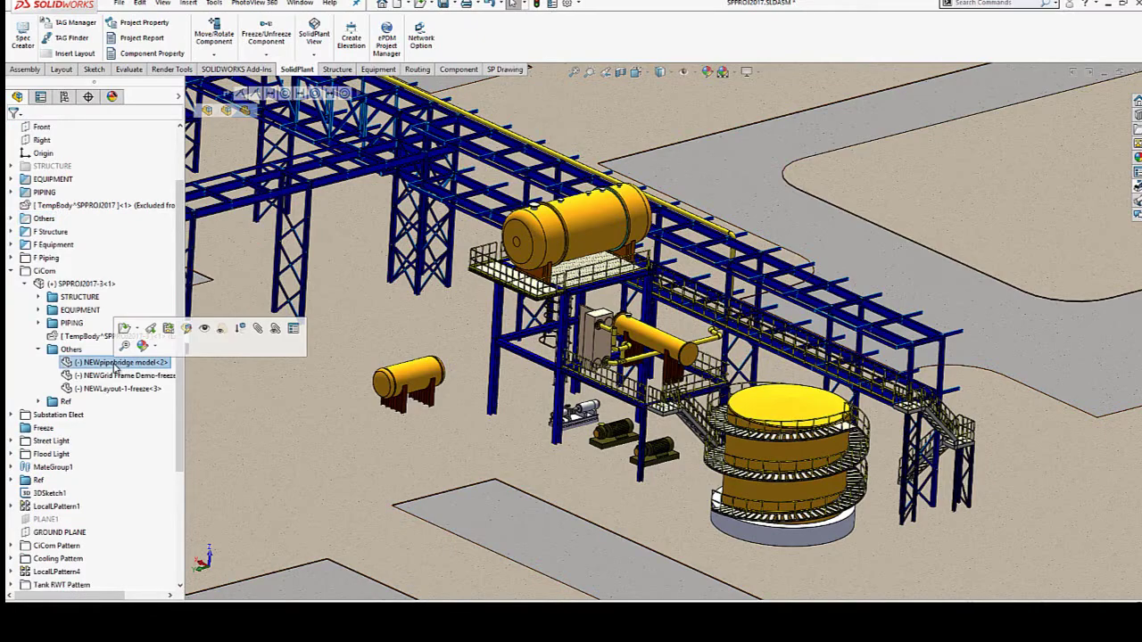
pyautogui.click(203, 310)
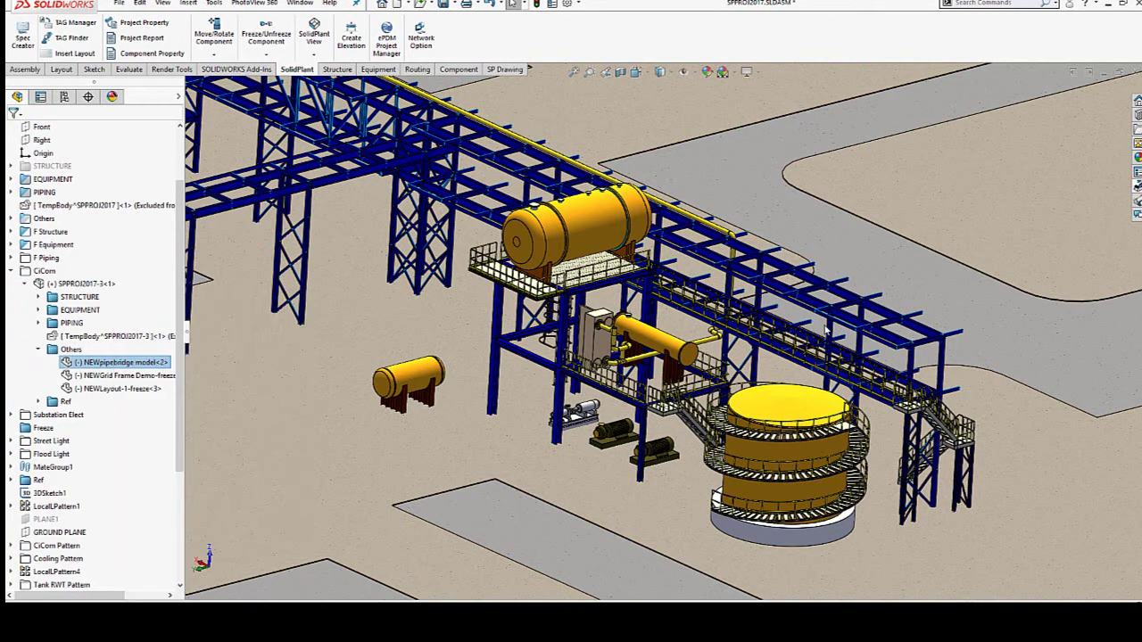
pyautogui.scroll(-3, 761, 287)
# Edit the Main->7 route sketch of the yellow pipe and start a Pipe Routing Line.
pyautogui.scroll(-3, 761, 287)
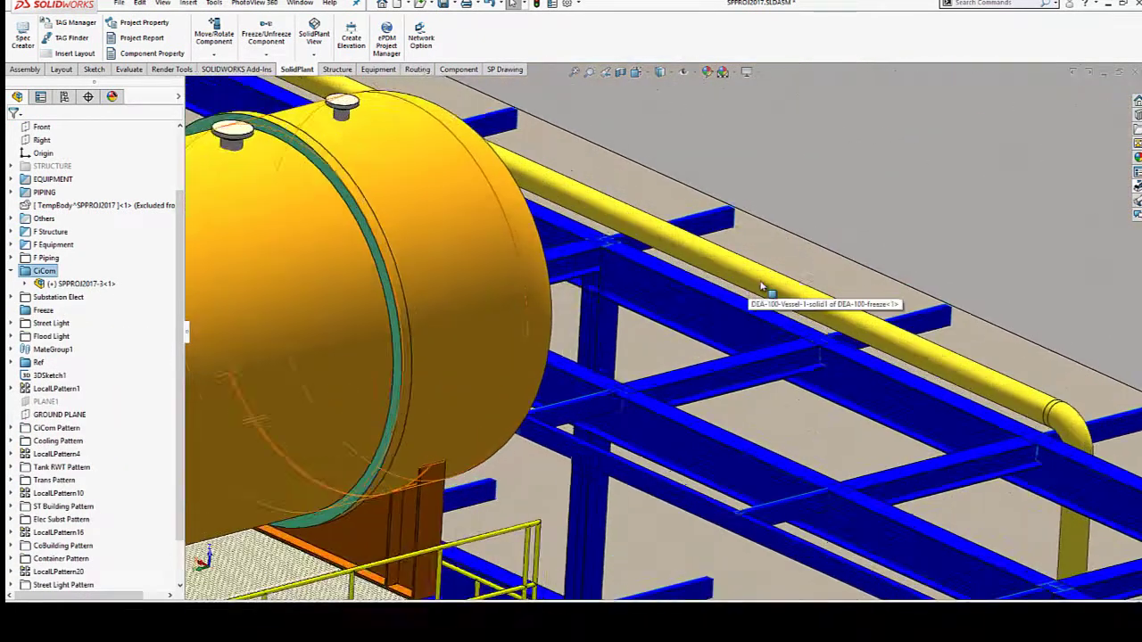
pyautogui.click(761, 288)
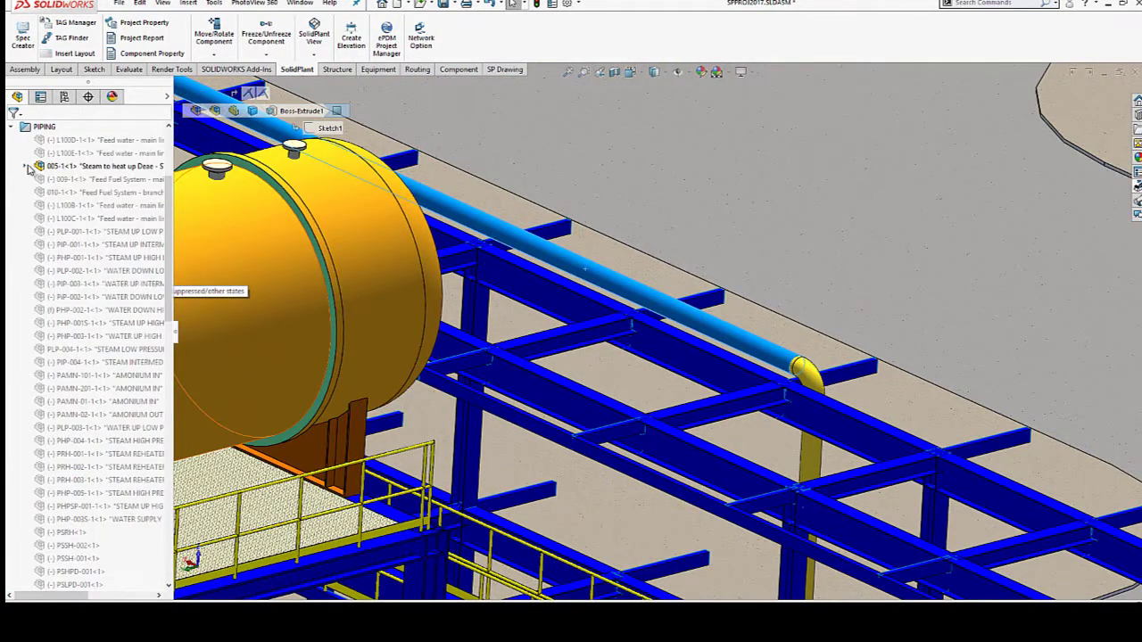
pyautogui.click(71, 349)
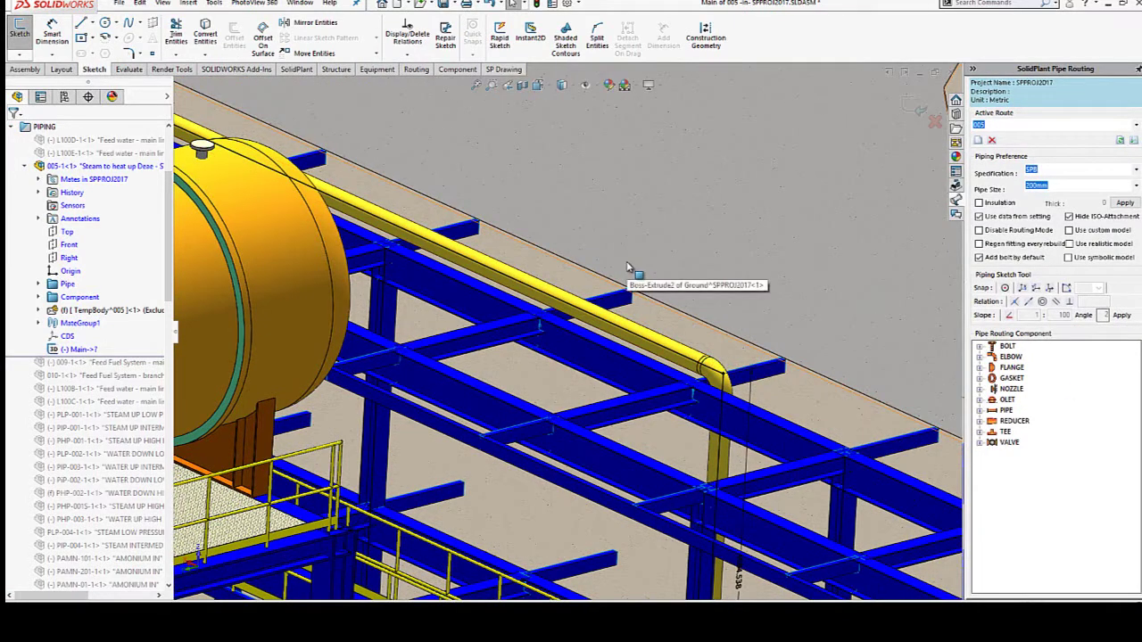
pyautogui.rightClick(629, 260)
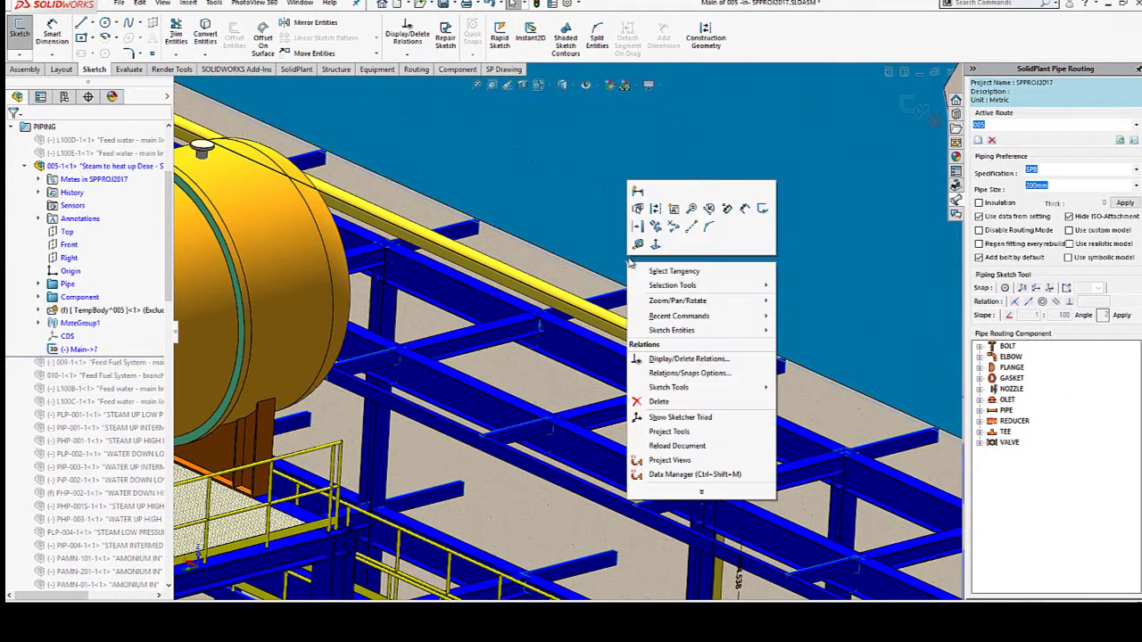
pyautogui.click(640, 239)
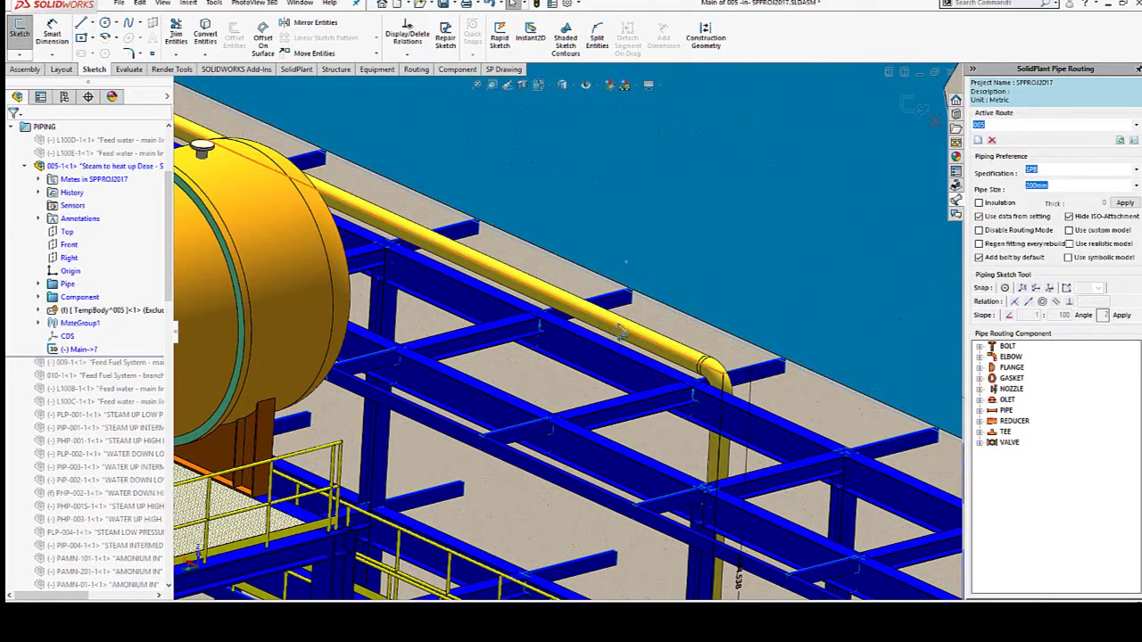
# Sketch a new route line dropping down from the rack pipe and select its vertical segment.
pyautogui.click(560, 304)
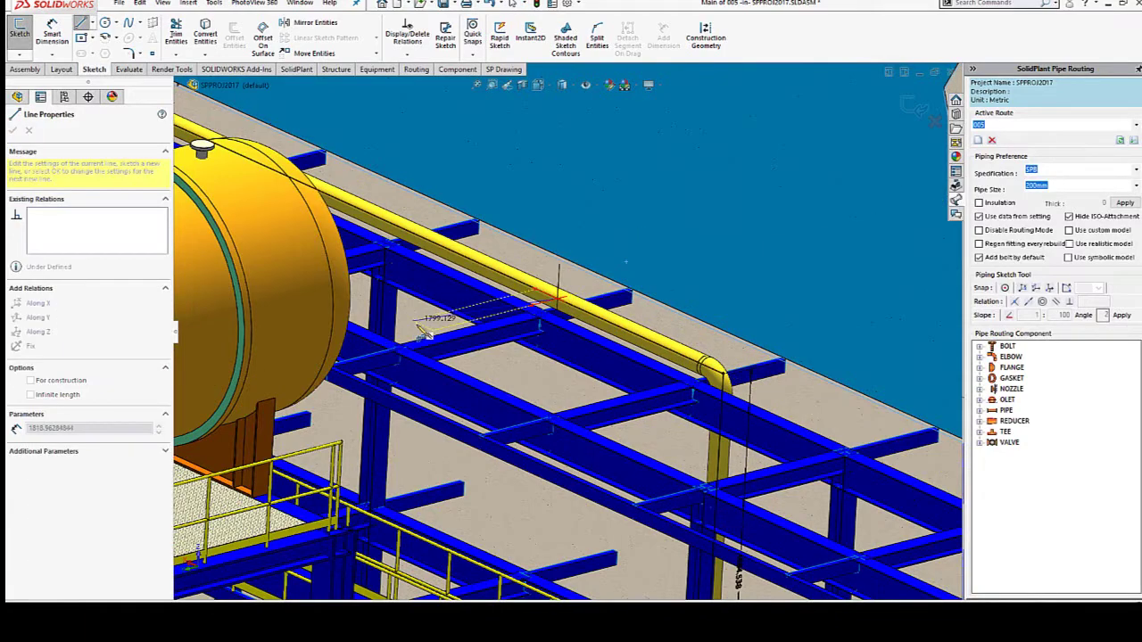
pyautogui.scroll(3, 446, 346)
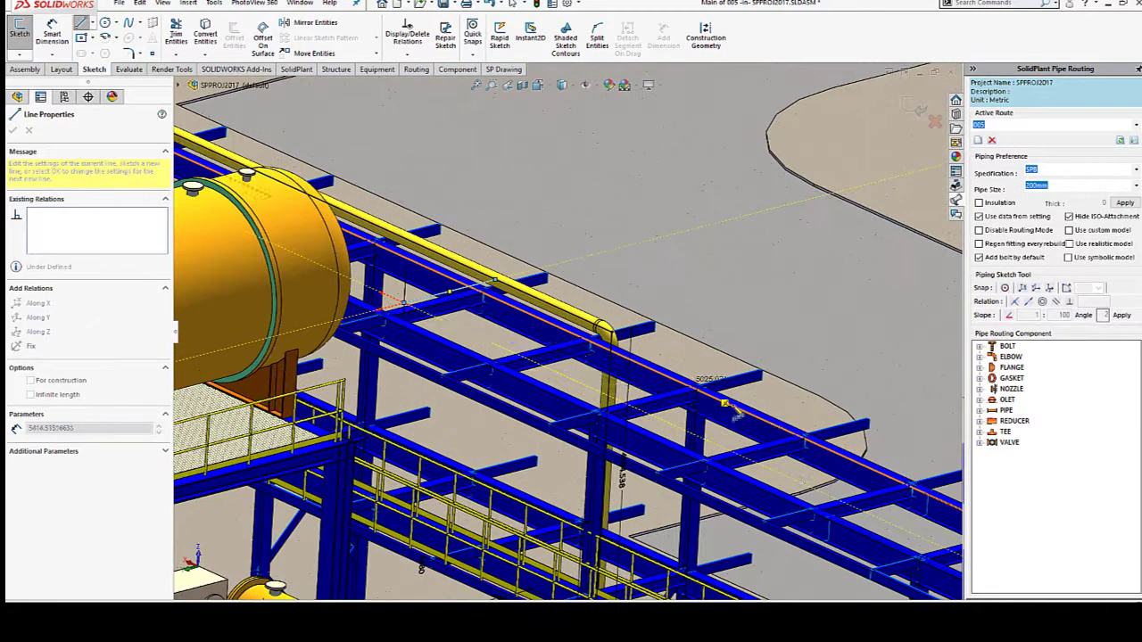
pyautogui.scroll(2, 500, 346)
pyautogui.scroll(-5, 557, 346)
pyautogui.scroll(-3, 559, 346)
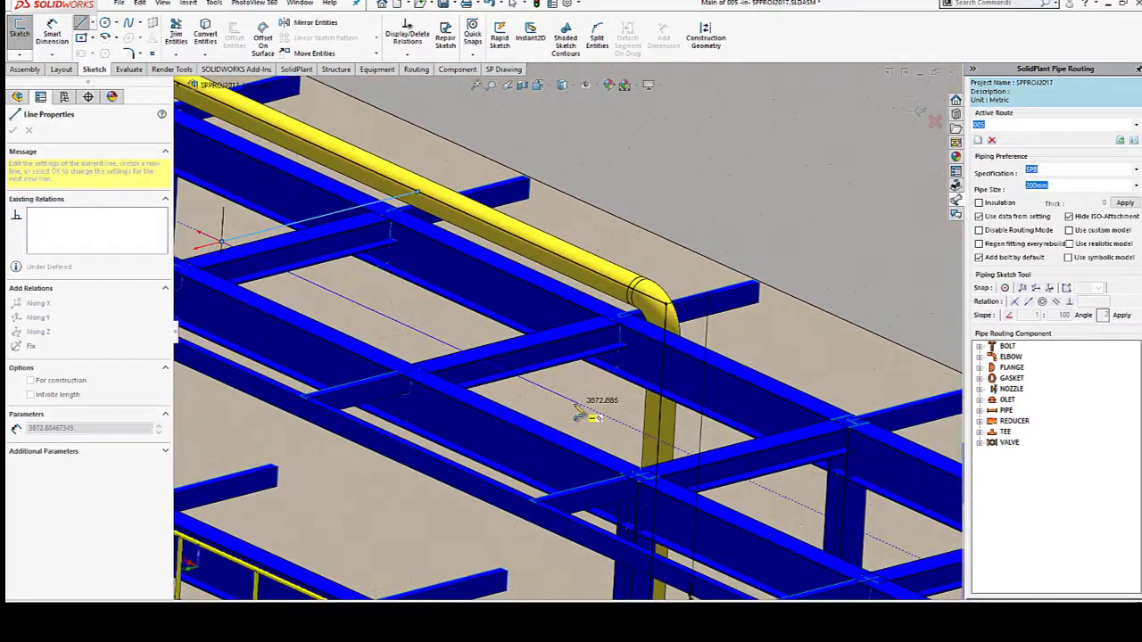
pyautogui.scroll(4, 601, 402)
pyautogui.scroll(-2, 589, 428)
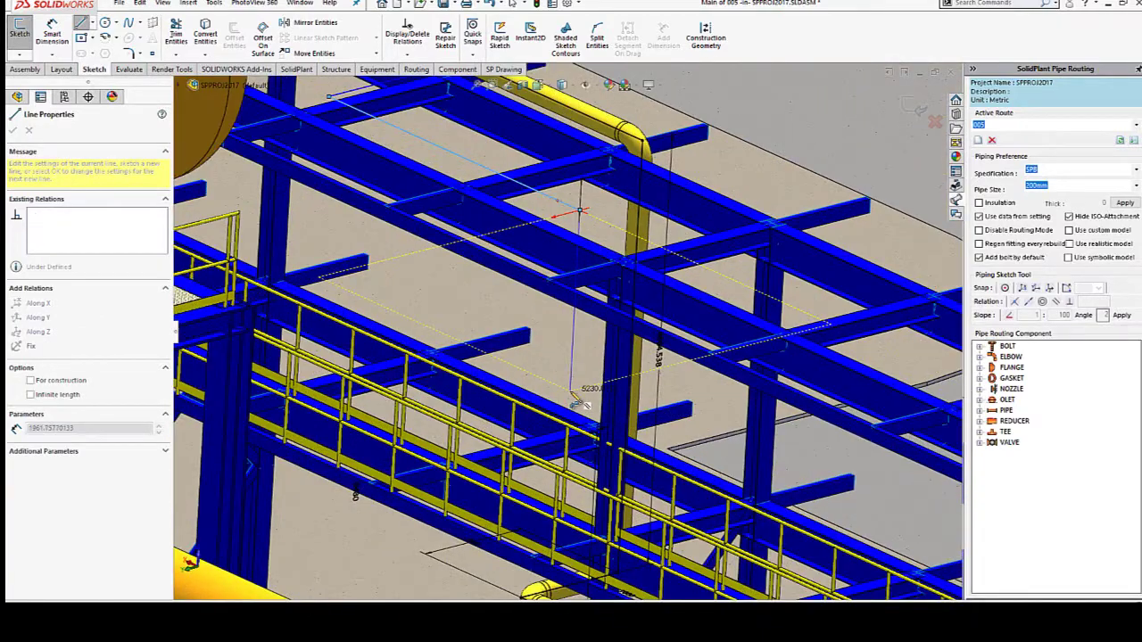
pyautogui.scroll(2, 580, 406)
pyautogui.scroll(2, 624, 428)
pyautogui.scroll(-3, 883, 491)
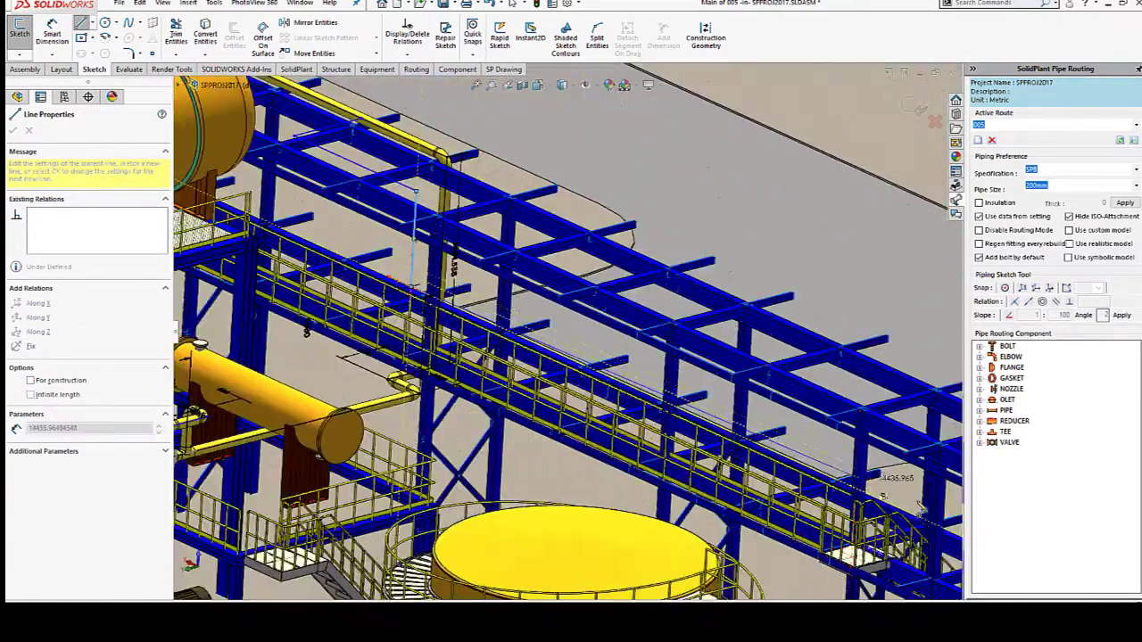
pyautogui.scroll(-3, 883, 496)
pyautogui.scroll(-2, 802, 494)
pyautogui.scroll(-2, 767, 493)
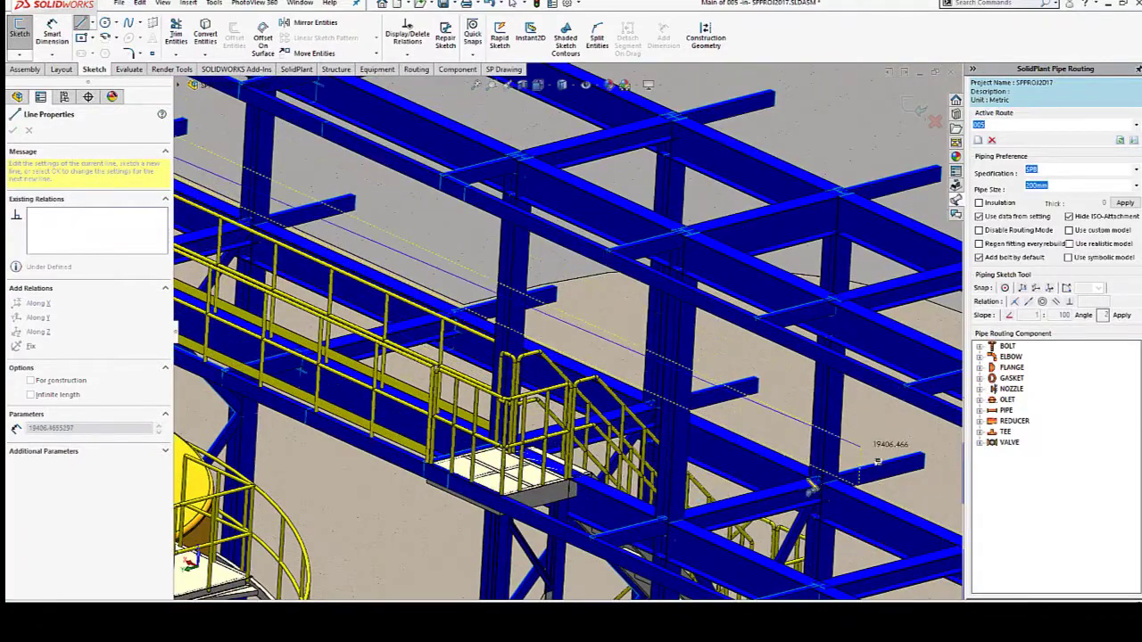
pyautogui.scroll(2, 812, 486)
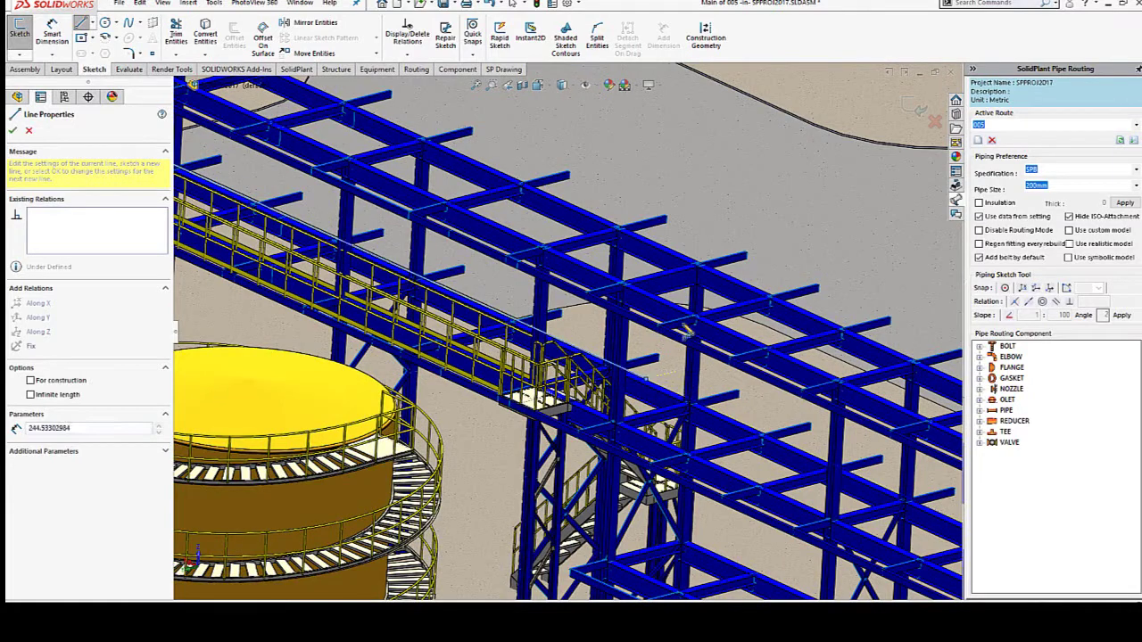
pyautogui.click(660, 223)
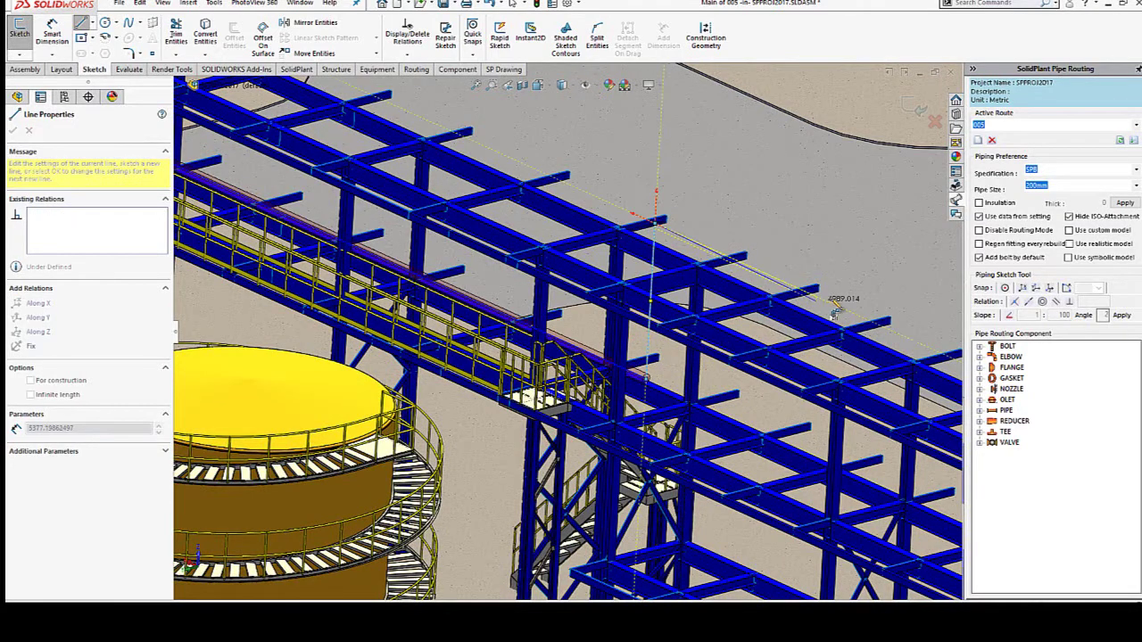
pyautogui.rightClick(789, 218)
pyautogui.click(789, 217)
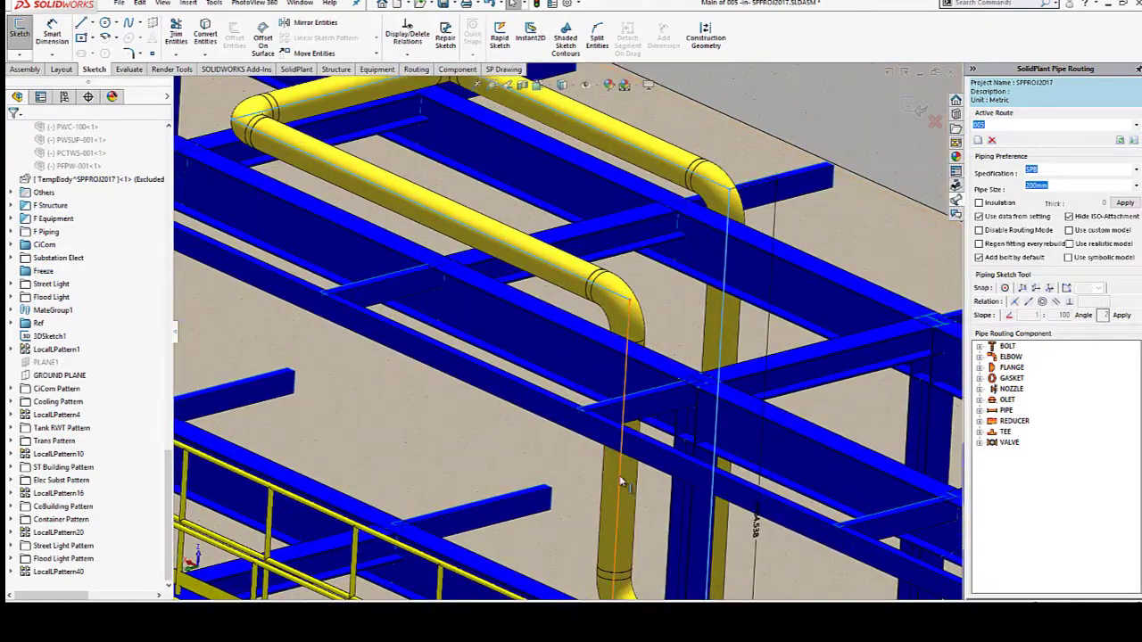
pyautogui.click(622, 477)
pyautogui.click(406, 69)
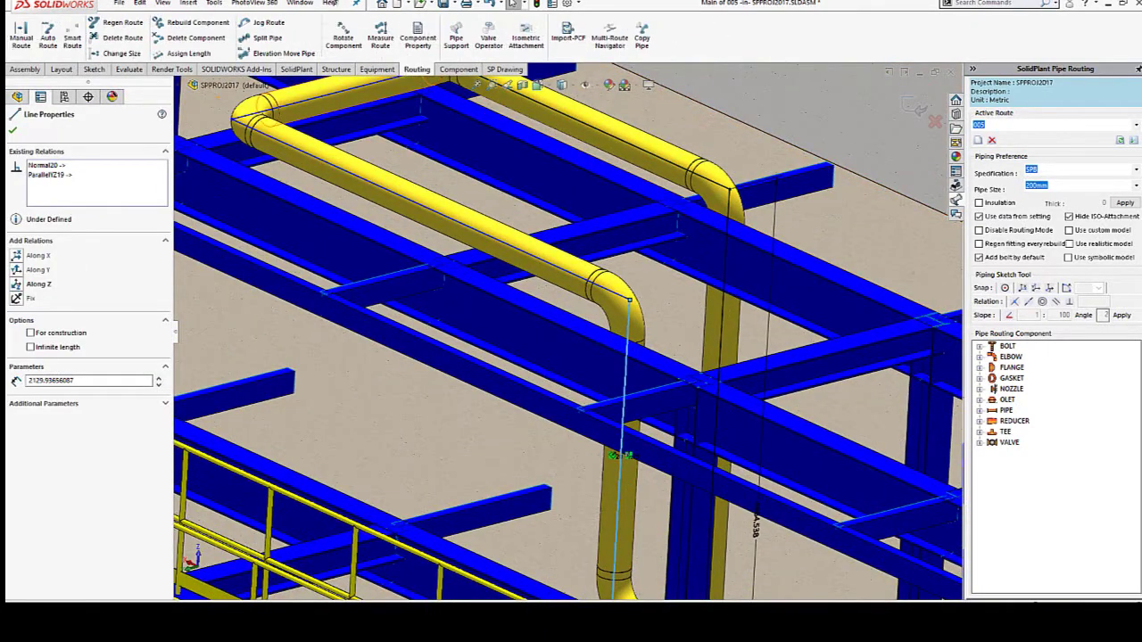
# Use Elevation Move Pipe to align the vertical run with the neighbouring pipe face at X 0.
pyautogui.click(255, 55)
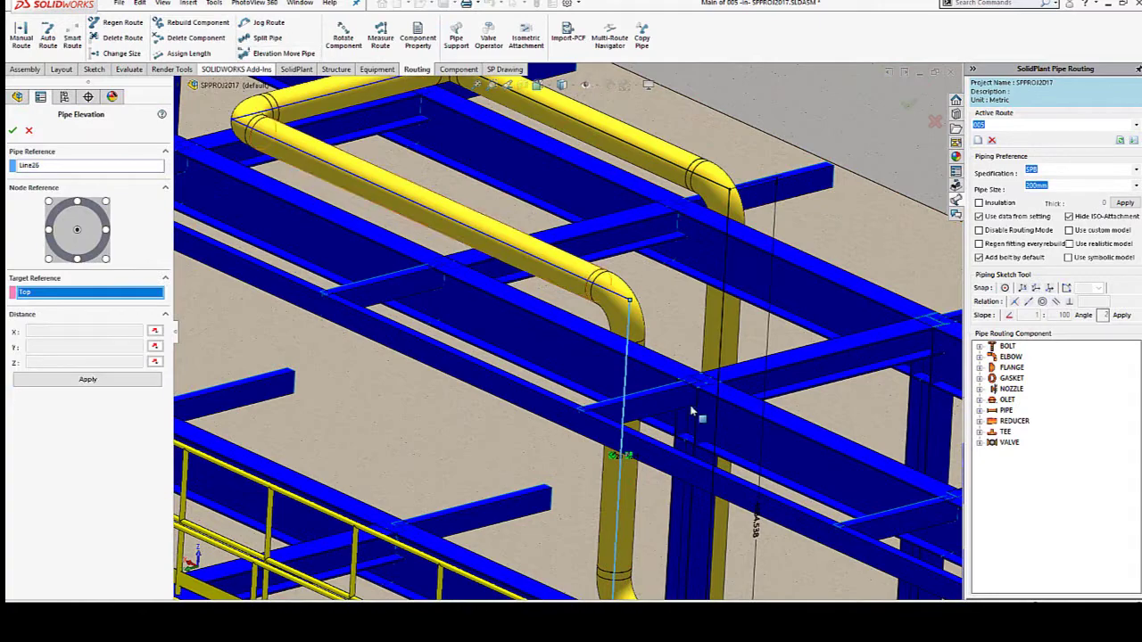
pyautogui.scroll(-5, 649, 366)
pyautogui.click(650, 366)
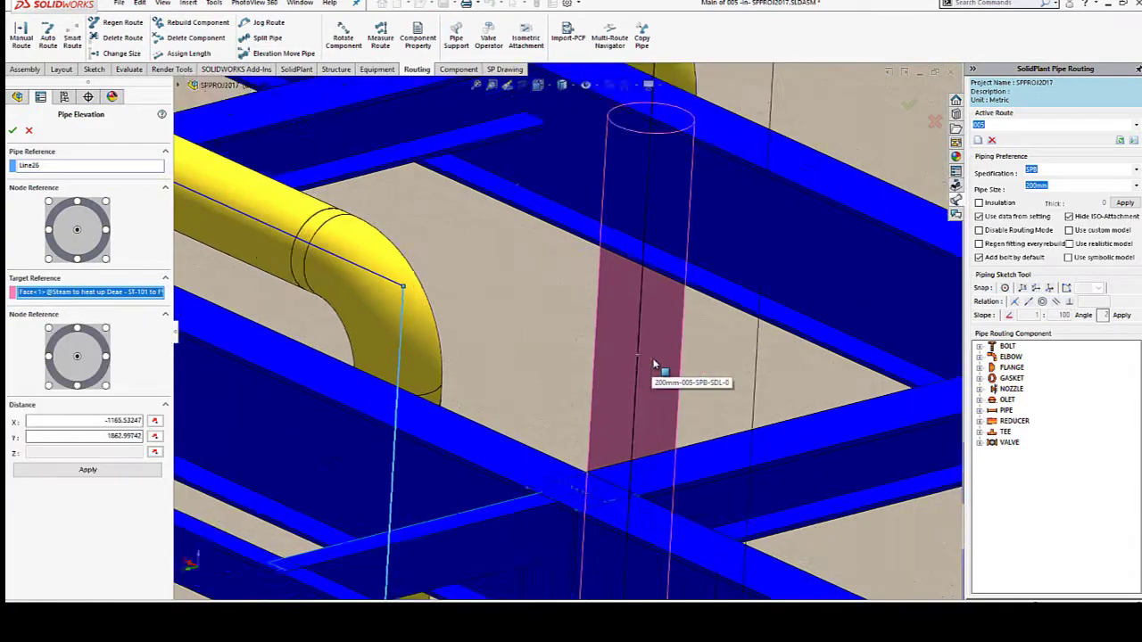
pyautogui.scroll(8, 491, 464)
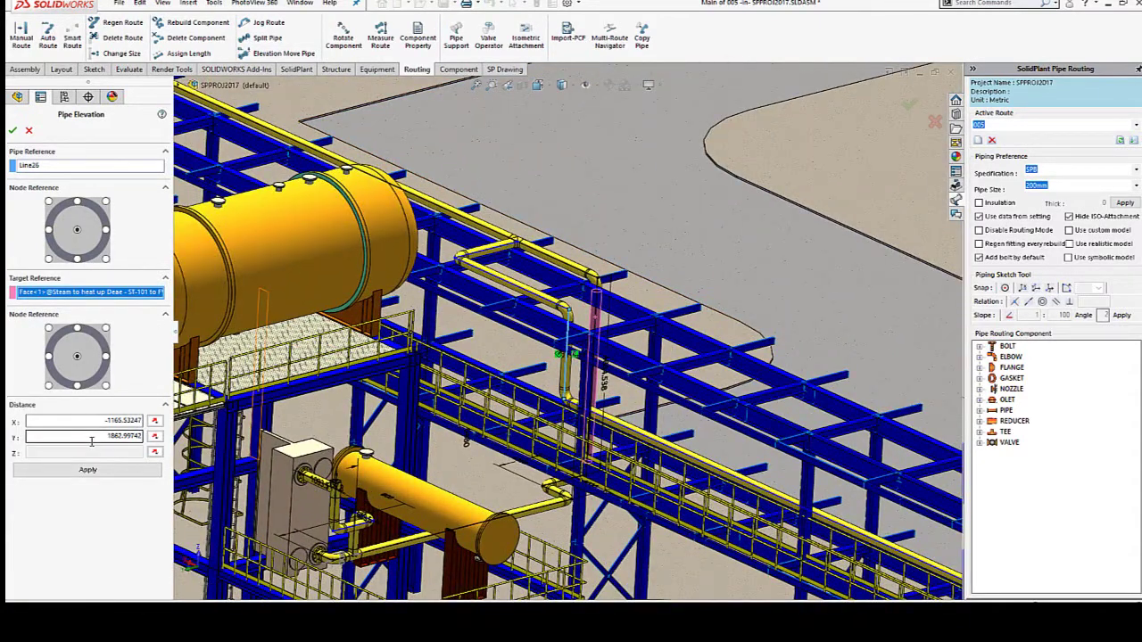
pyautogui.doubleClick(93, 419)
pyautogui.write('0')
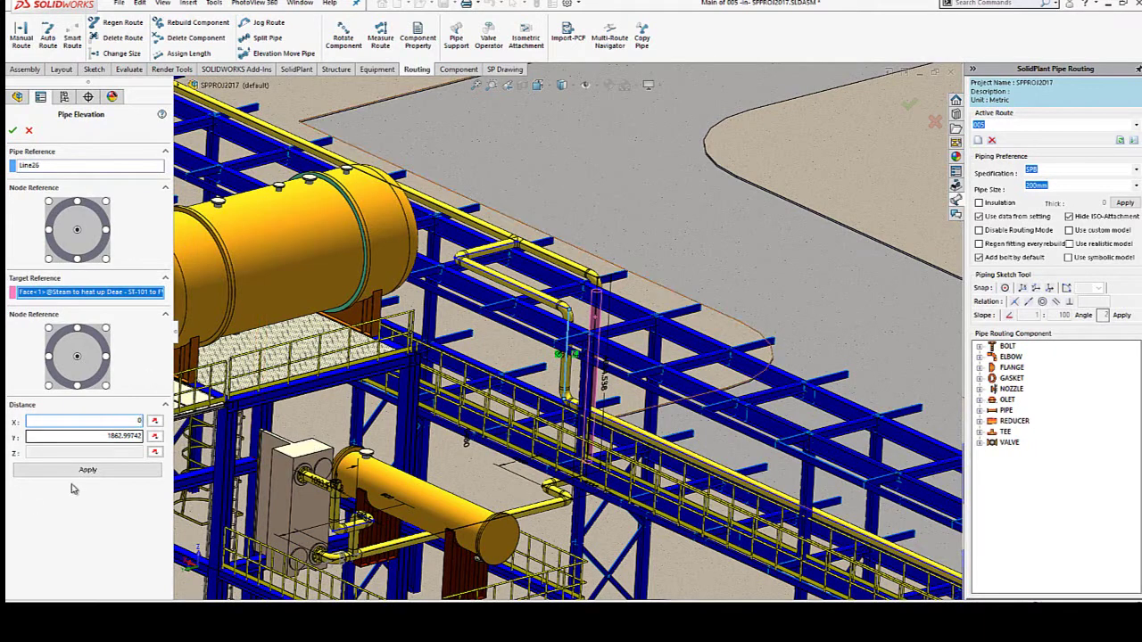
pyautogui.press('Tab')
pyautogui.press('Return')
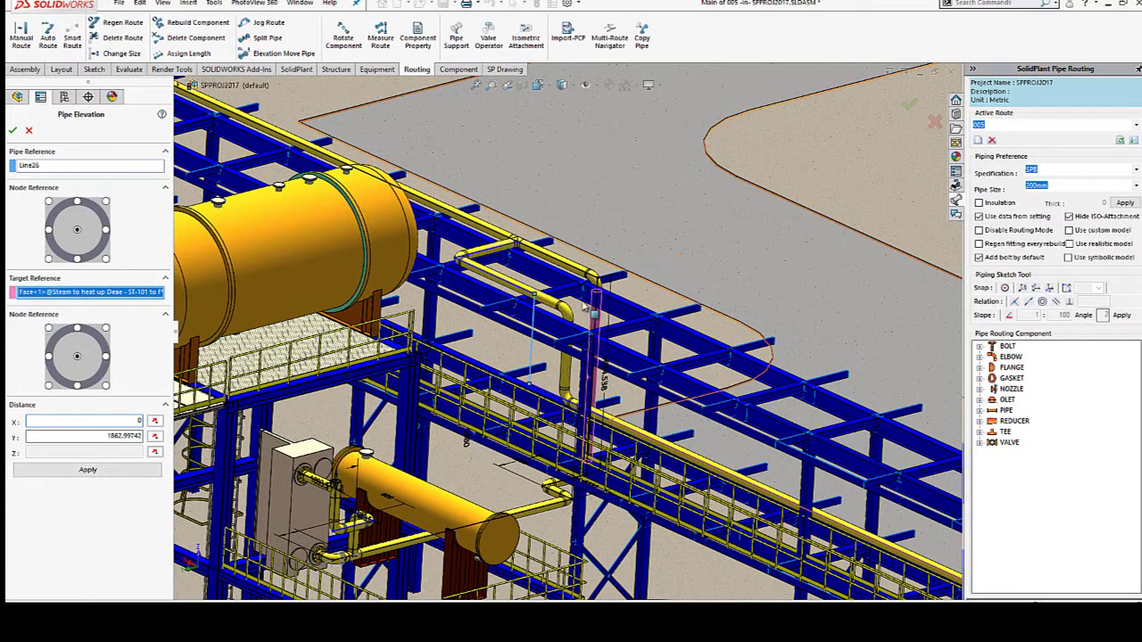
pyautogui.scroll(-3, 585, 308)
pyautogui.scroll(-4, 535, 317)
pyautogui.scroll(5, 581, 407)
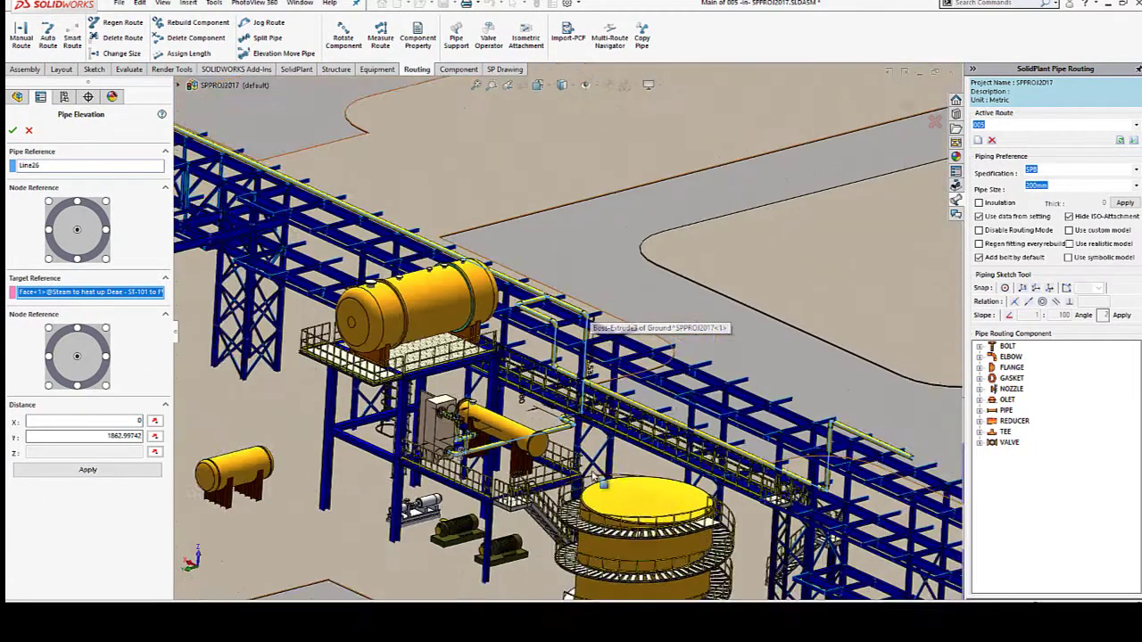
pyautogui.scroll(-3, 570, 330)
pyautogui.scroll(-3, 536, 294)
pyautogui.click(497, 246)
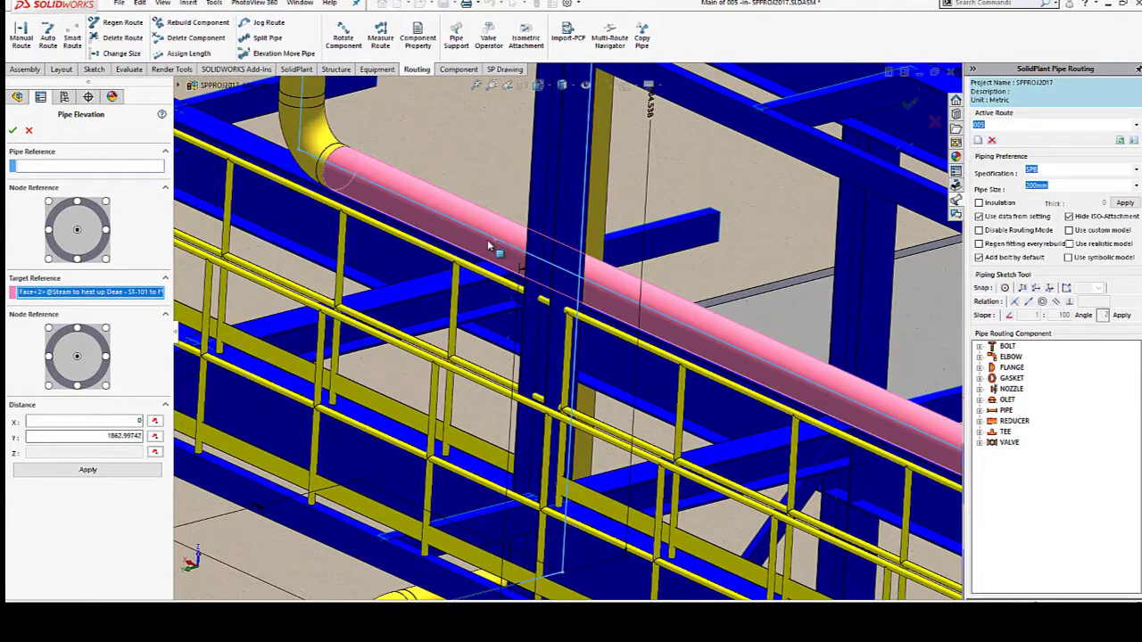
# Seat Line27 on the rack beam face with a Z offset of 0.
pyautogui.click(424, 293)
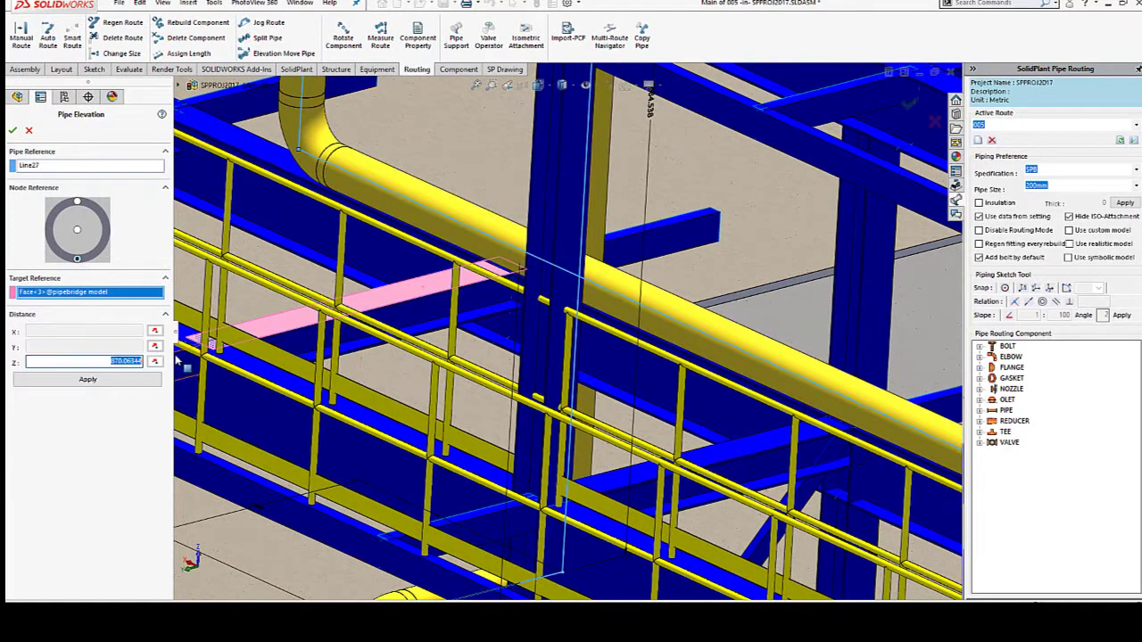
pyautogui.write('0')
pyautogui.click(87, 379)
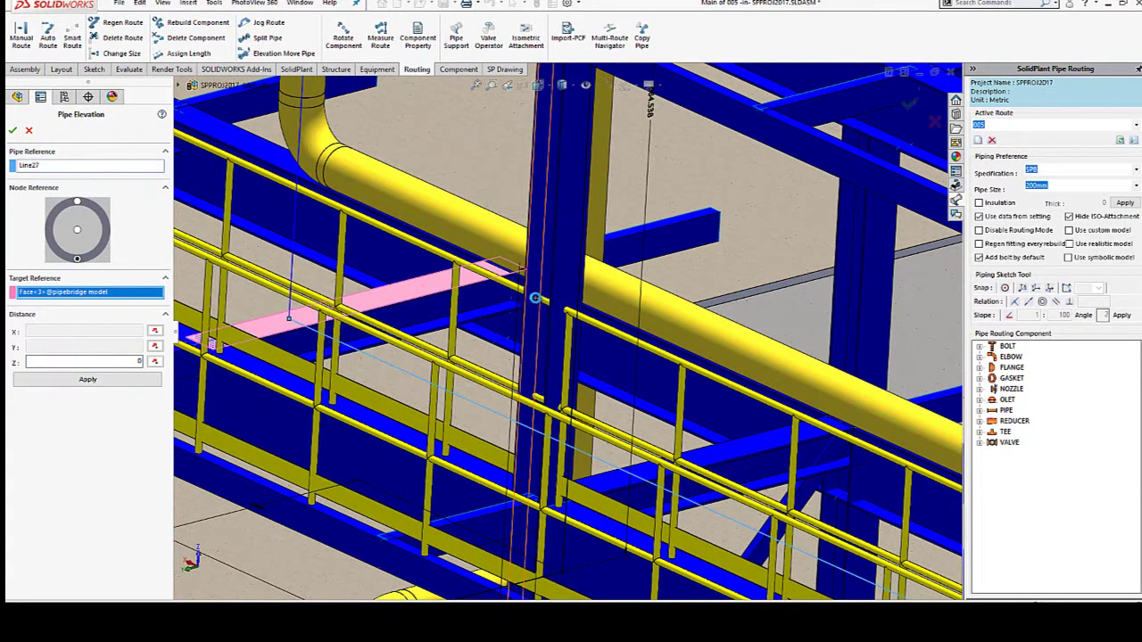
pyautogui.scroll(2, 535, 298)
pyautogui.scroll(2, 544, 296)
pyautogui.scroll(2, 552, 294)
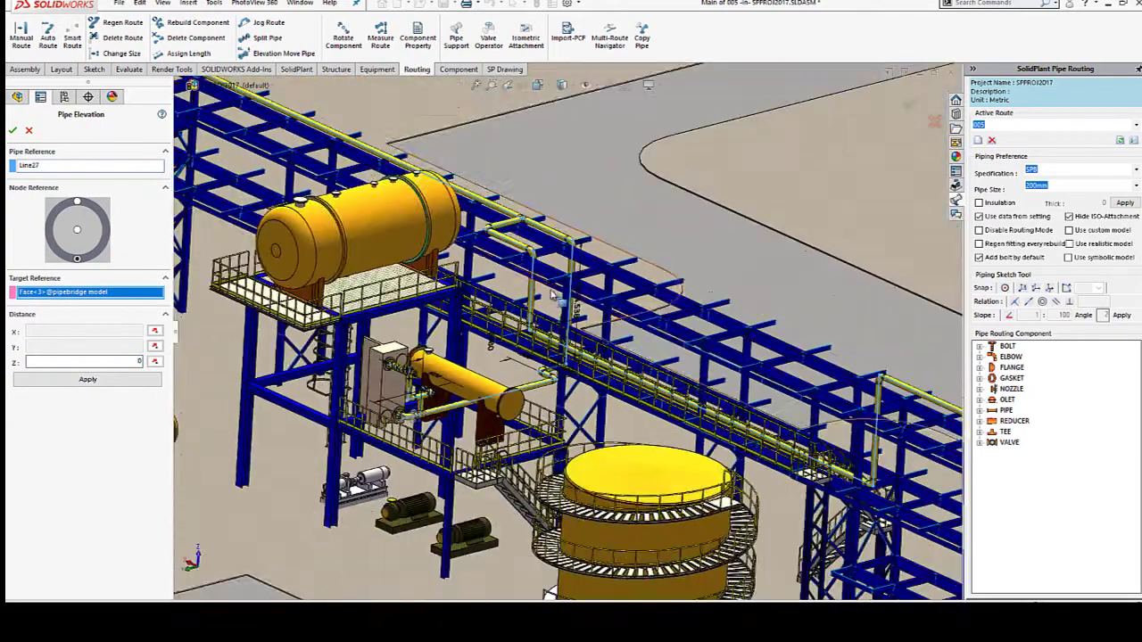
pyautogui.scroll(1, 553, 294)
pyautogui.scroll(-3, 553, 295)
pyautogui.scroll(-3, 553, 294)
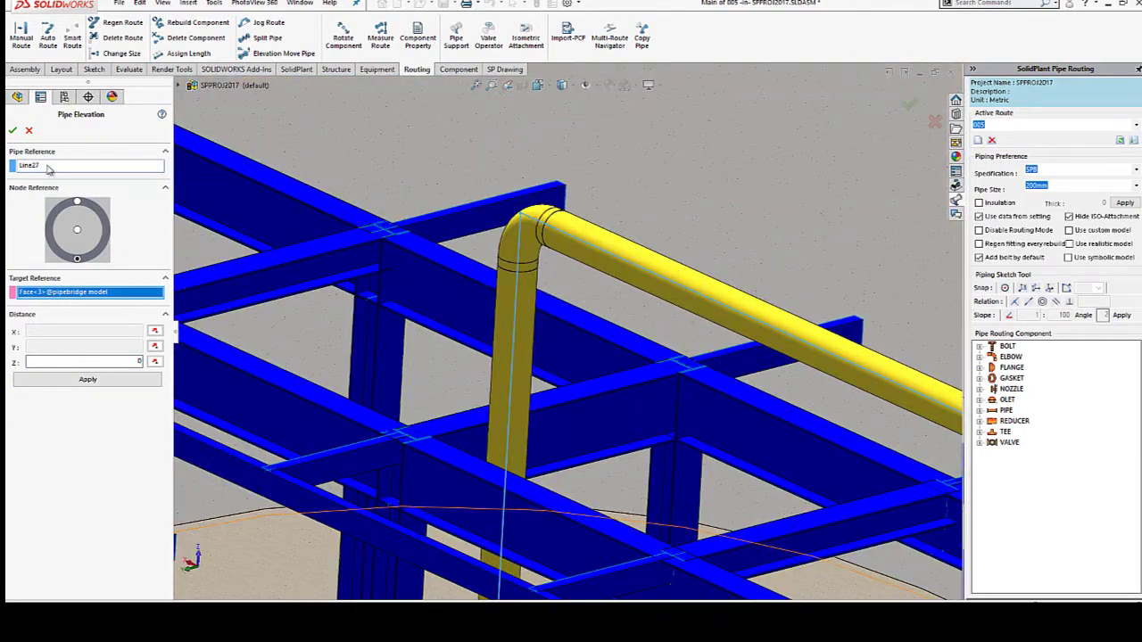
# Seat the vertical run Line28 on a beam face with an X offset of 0.
pyautogui.click(515, 303)
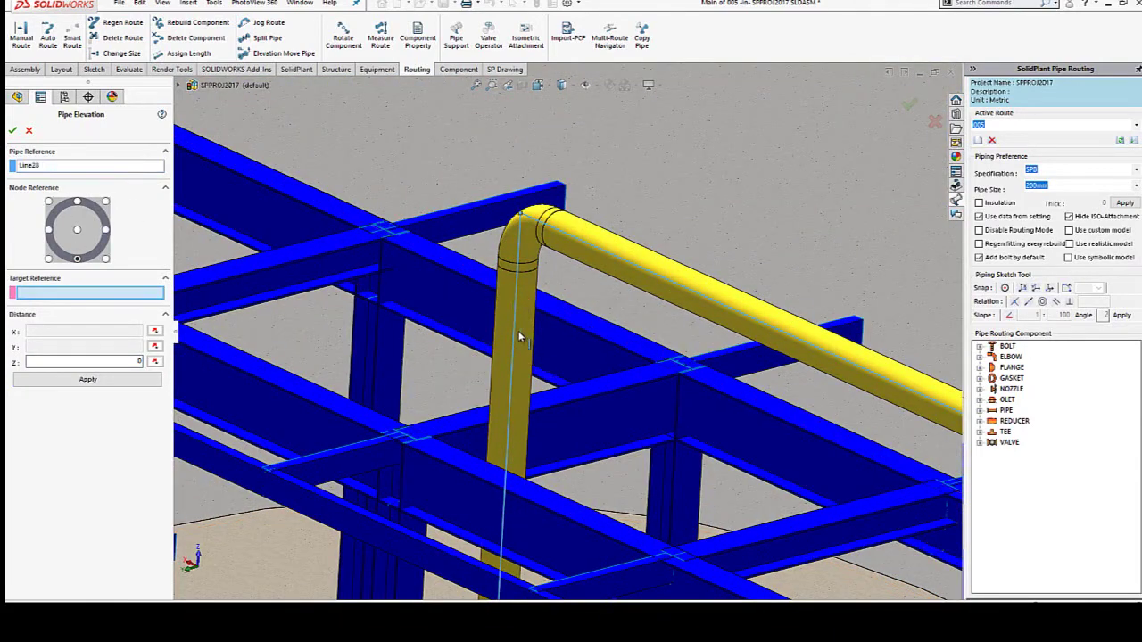
pyautogui.scroll(3, 521, 337)
pyautogui.scroll(-3, 535, 356)
pyautogui.scroll(2, 535, 357)
pyautogui.scroll(1, 535, 357)
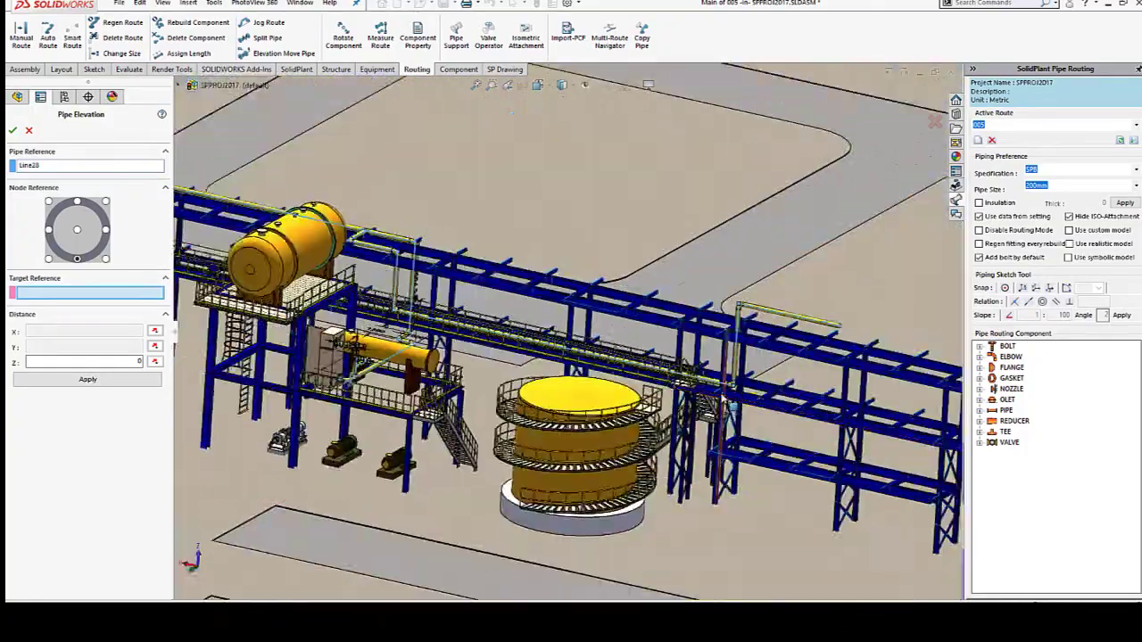
pyautogui.moveTo(511, 111); pyautogui.dragTo(624, 268, button='middle')
pyautogui.scroll(-4, 689, 317)
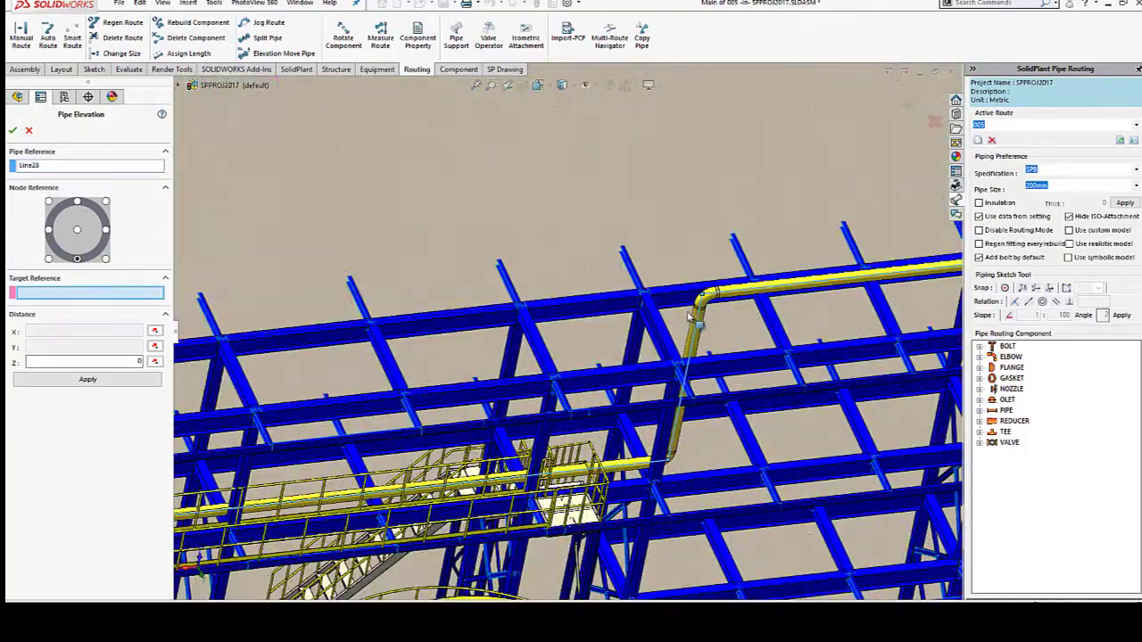
pyautogui.scroll(-2, 709, 290)
pyautogui.scroll(-2, 724, 285)
pyautogui.scroll(-3, 705, 339)
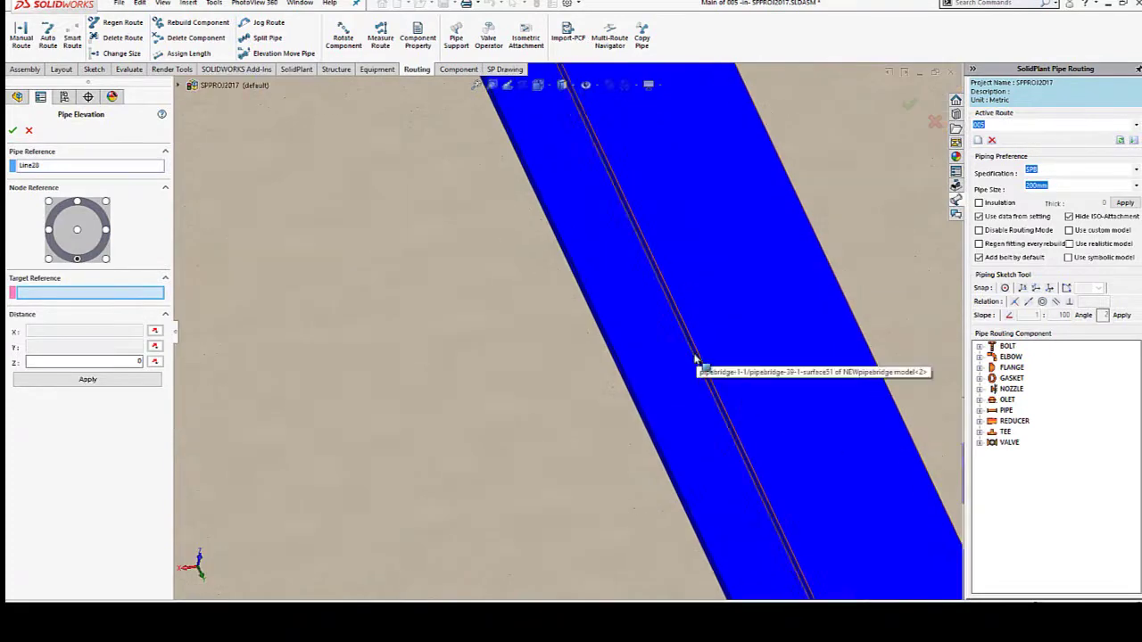
pyautogui.click(695, 359)
pyautogui.scroll(4, 695, 359)
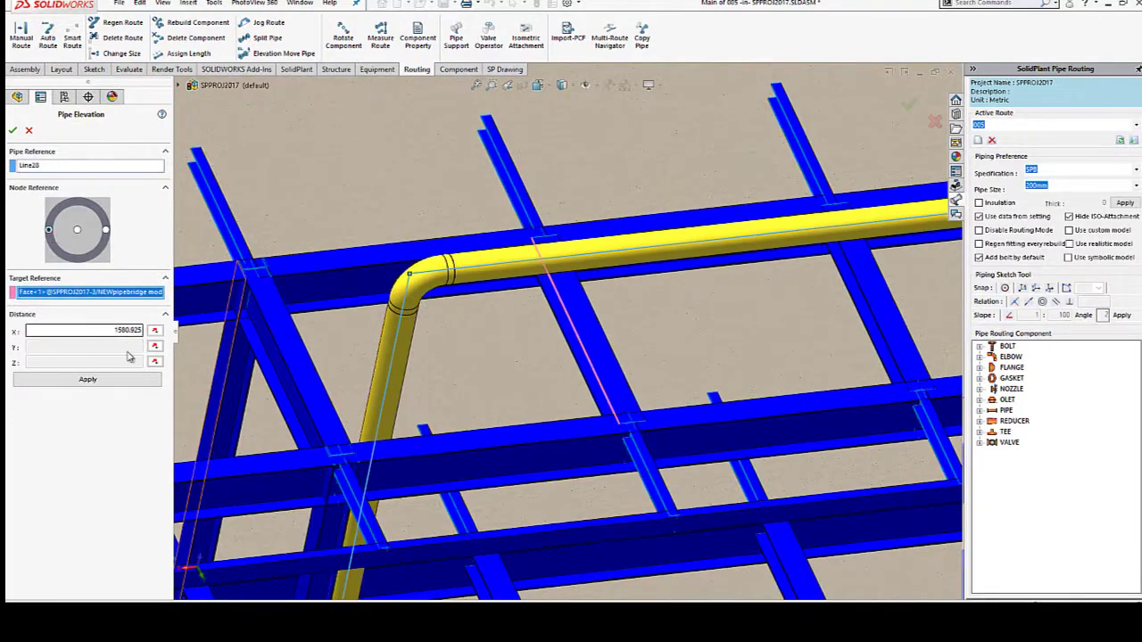
pyautogui.write('0')
pyautogui.click(87, 379)
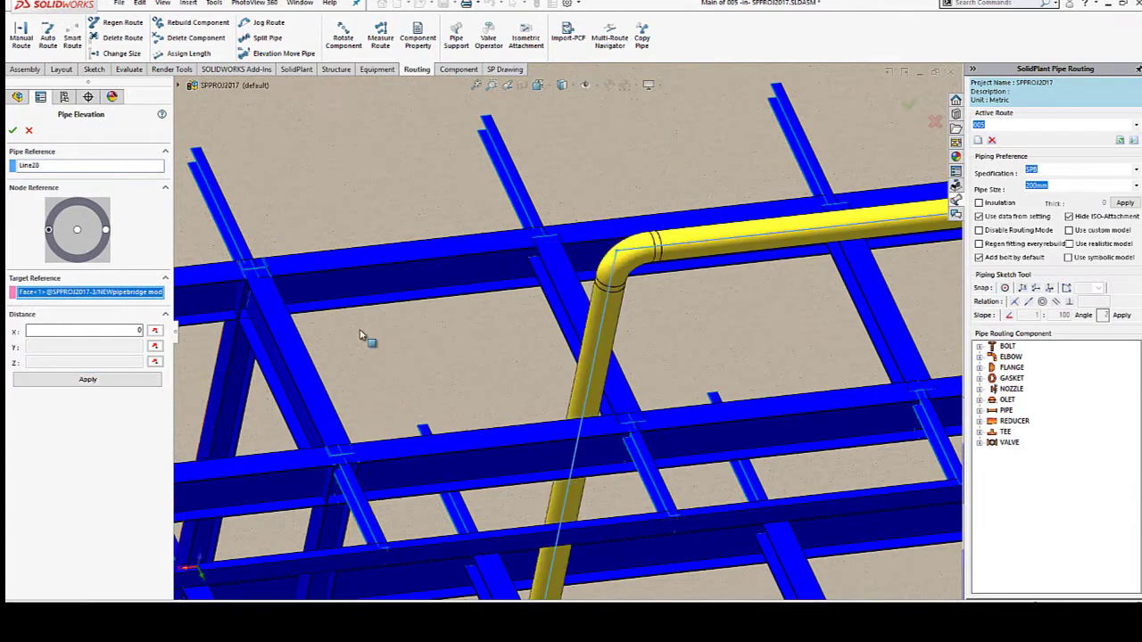
# Target the horizontal run Line29 to another beam face with Z set to 0.
pyautogui.moveTo(365, 423)
pyautogui.mouseDown(button='middle')
pyautogui.moveTo(754, 238)
pyautogui.moveTo(745, 286)
pyautogui.mouseUp(button='middle')
pyautogui.click(745, 287)
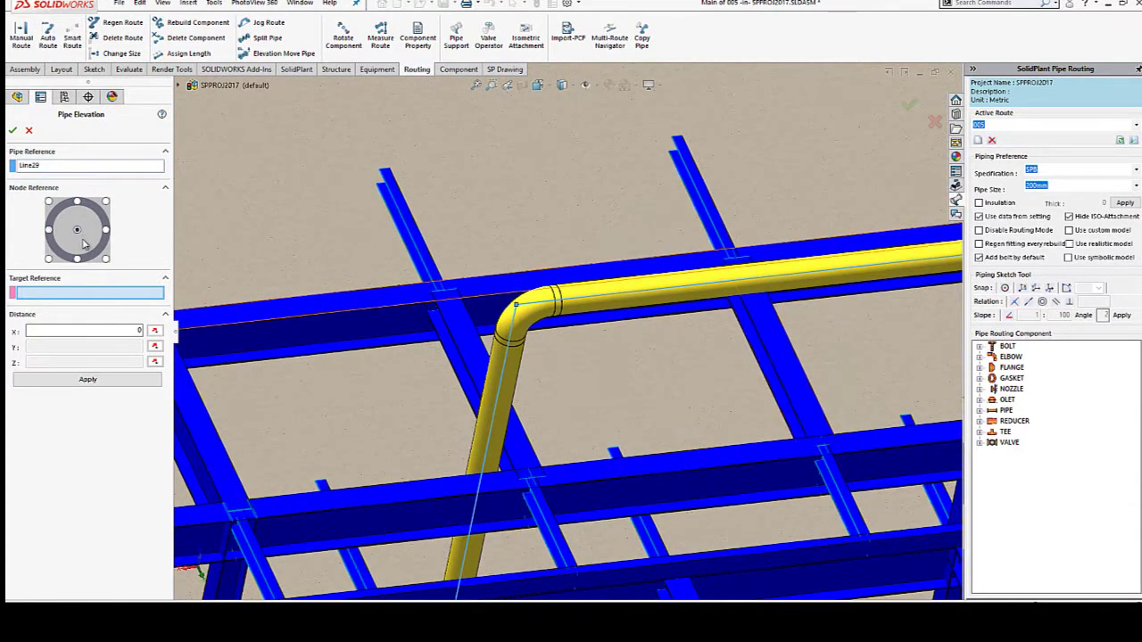
pyautogui.click(793, 379)
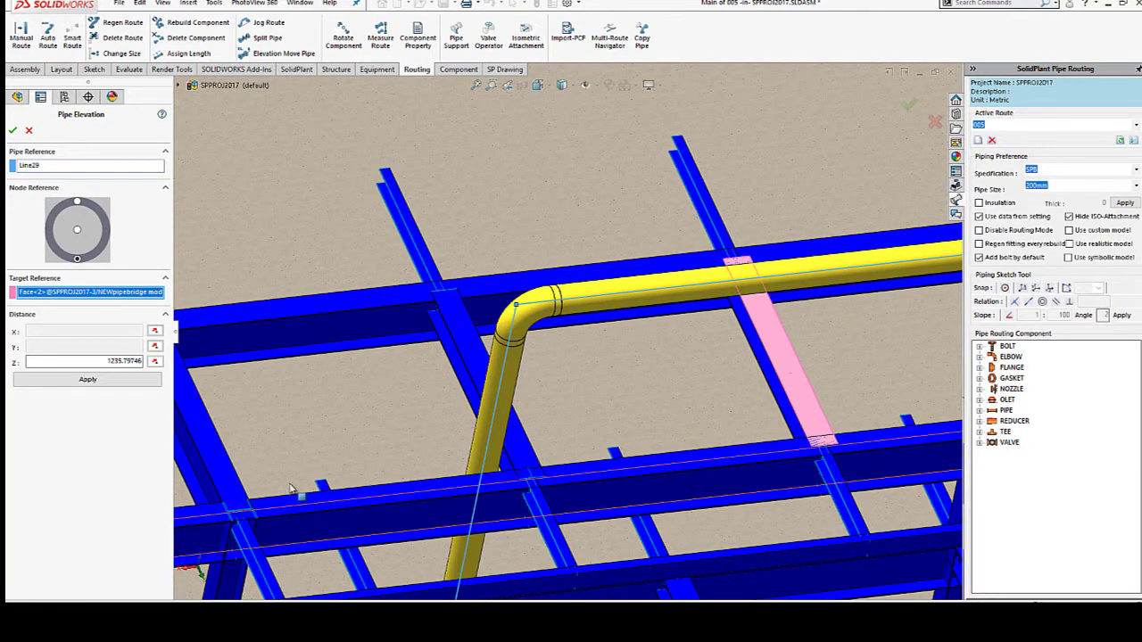
pyautogui.doubleClick(107, 360)
pyautogui.write('0')
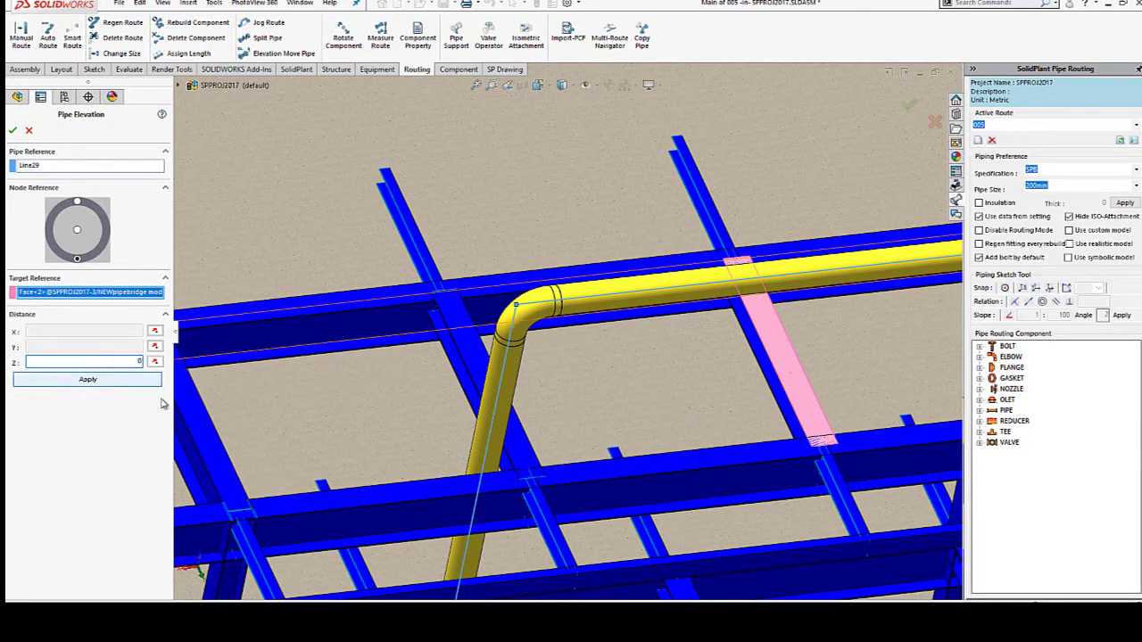
pyautogui.scroll(3, 758, 390)
pyautogui.scroll(3, 758, 389)
pyautogui.scroll(3, 759, 390)
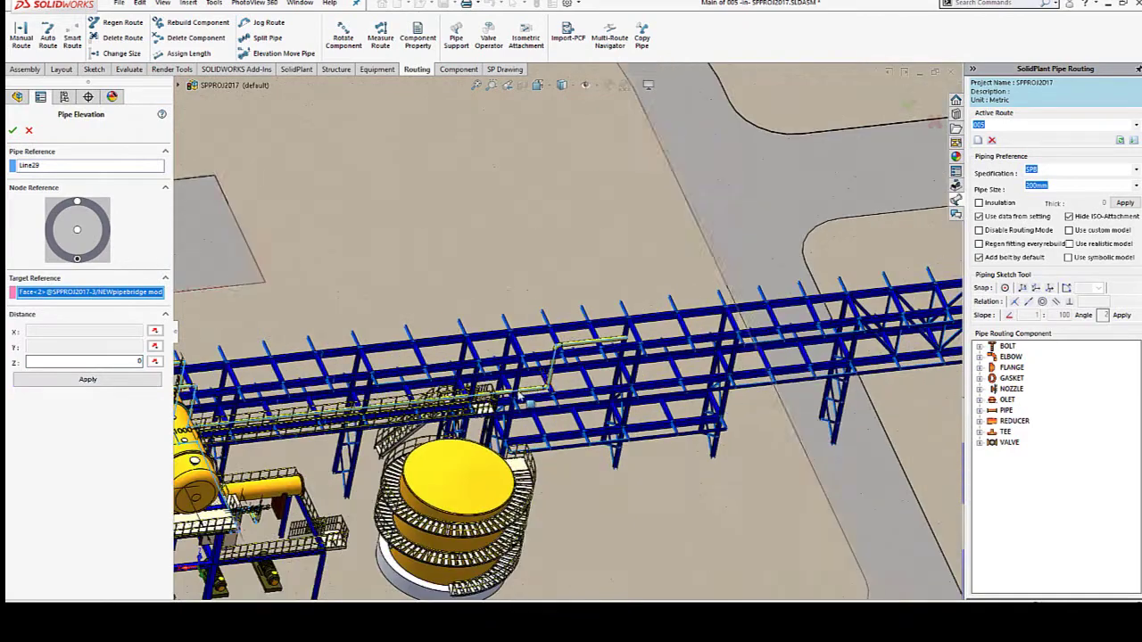
# Close the Pipe Elevation settings and turn off routing mode.
pyautogui.click(14, 131)
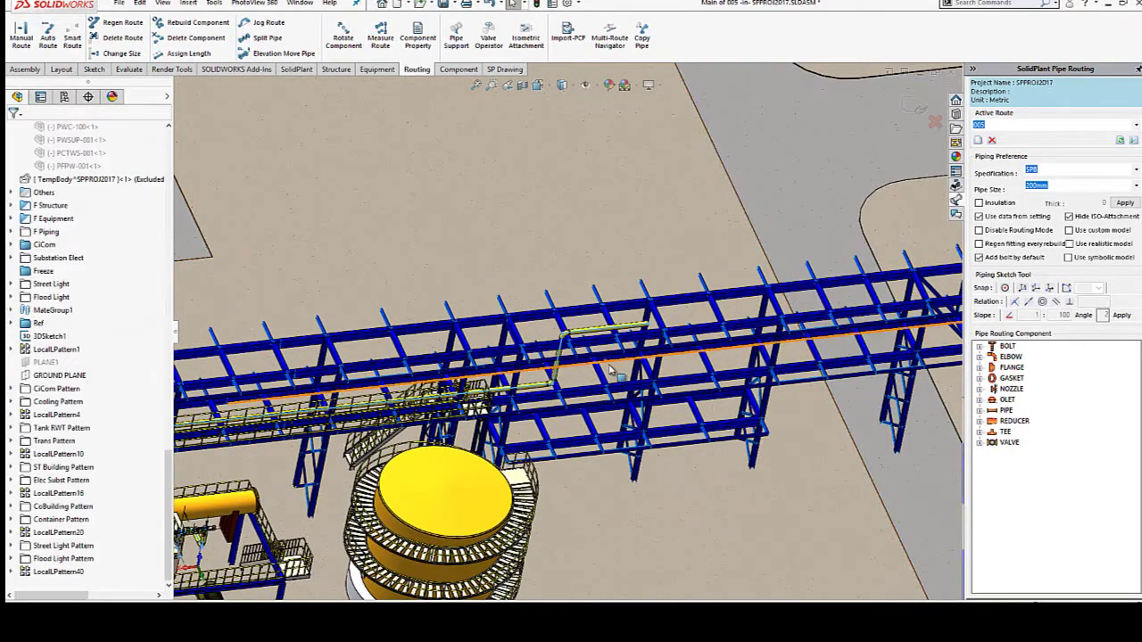
pyautogui.scroll(-2, 764, 290)
pyautogui.scroll(-2, 765, 290)
pyautogui.scroll(-3, 764, 290)
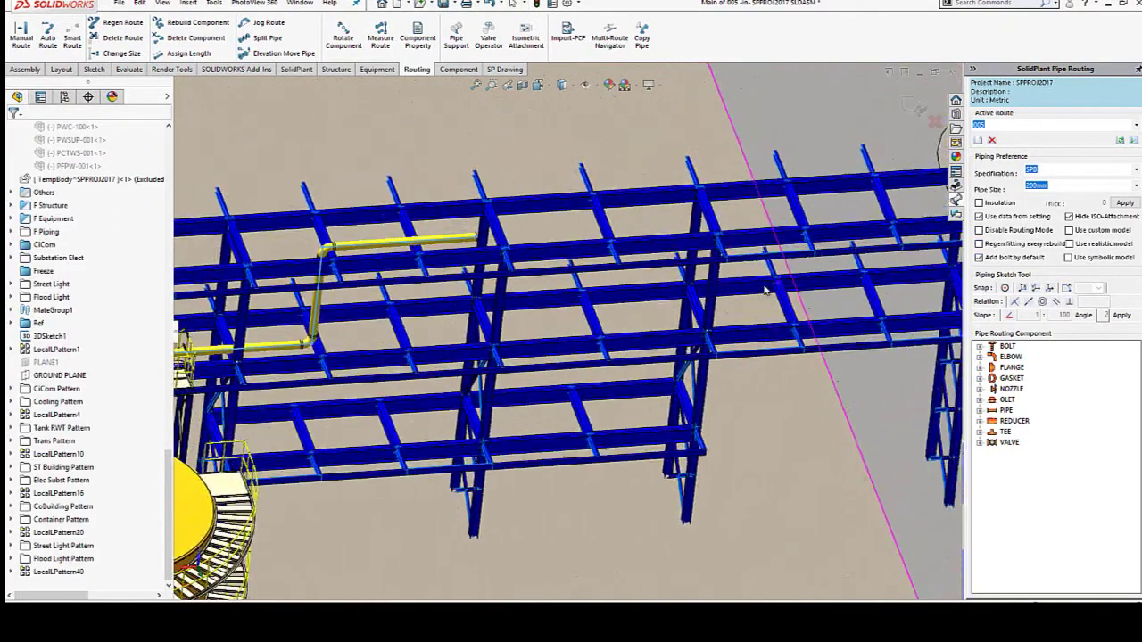
pyautogui.click(978, 230)
pyautogui.scroll(-3, 464, 235)
pyautogui.scroll(-3, 463, 235)
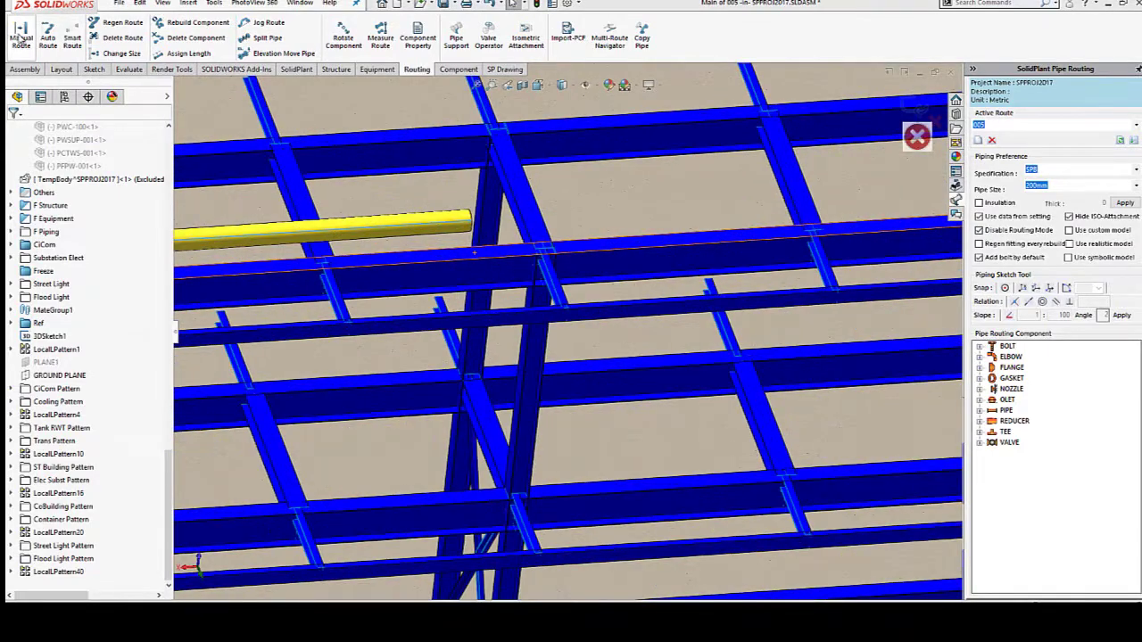
# Sketch a new sloped route line from the pipe end through a bend point to an end point.
pyautogui.click(20, 36)
pyautogui.click(471, 223)
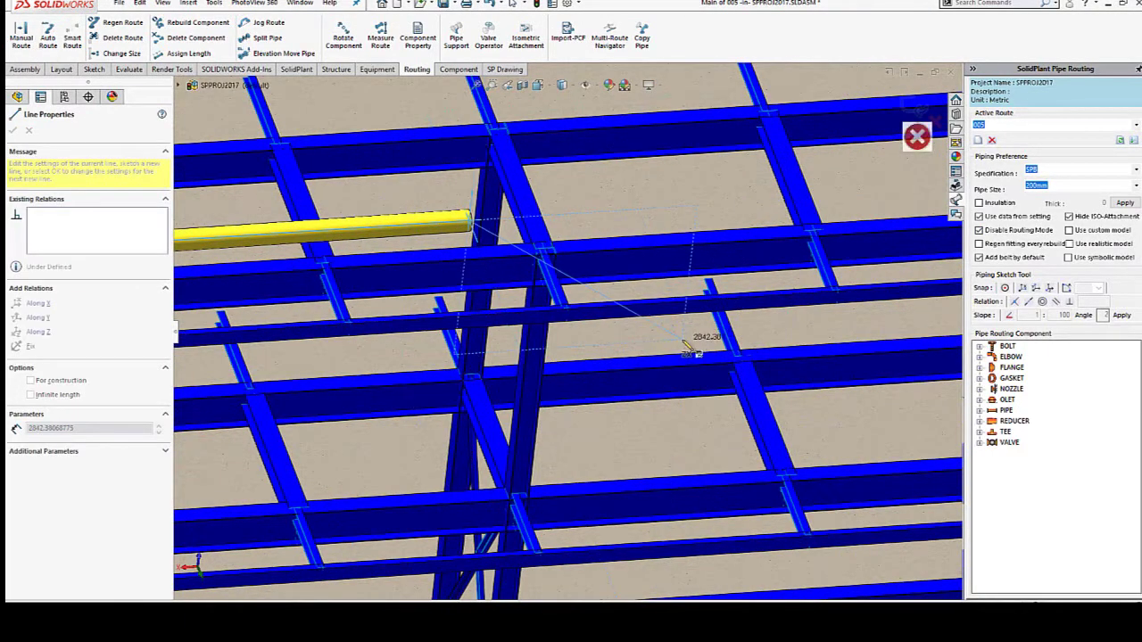
pyautogui.click(608, 299)
pyautogui.scroll(3, 678, 267)
pyautogui.scroll(-3, 754, 331)
pyautogui.scroll(1, 767, 331)
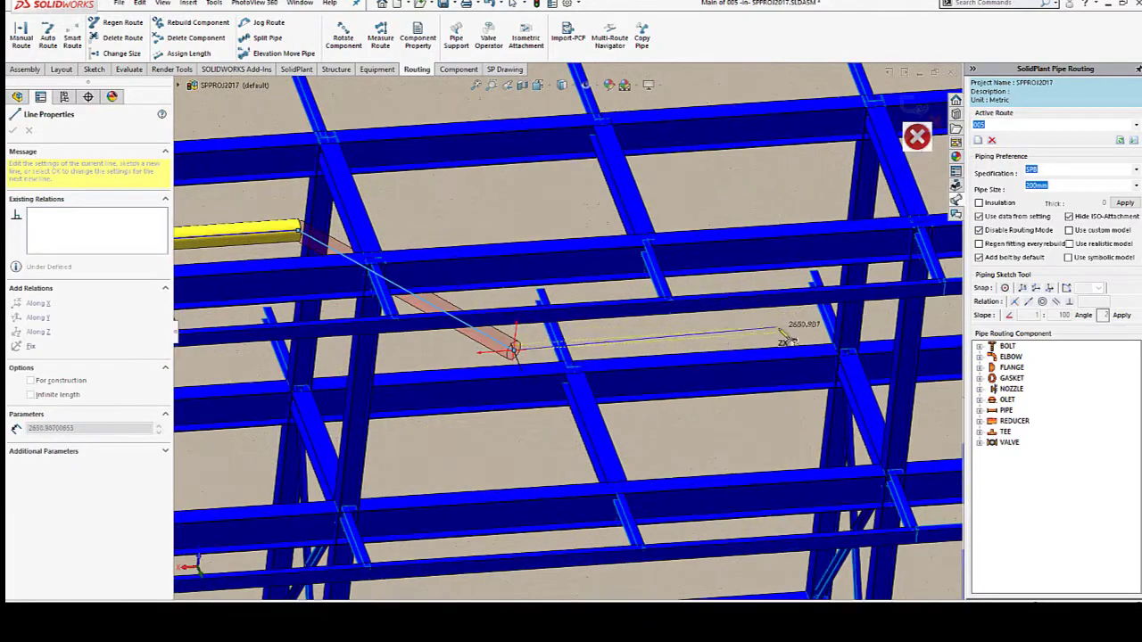
pyautogui.click(792, 329)
pyautogui.scroll(-3, 678, 334)
pyautogui.rightClick(646, 341)
pyautogui.click(486, 203)
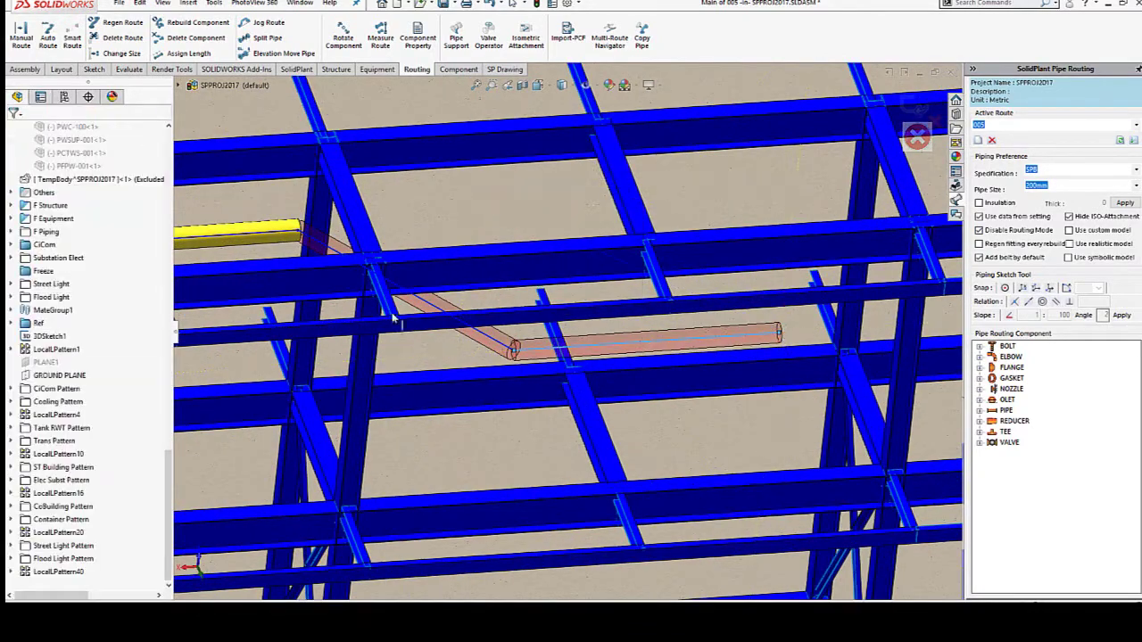
pyautogui.moveTo(486, 203); pyautogui.dragTo(343, 281, button='middle')
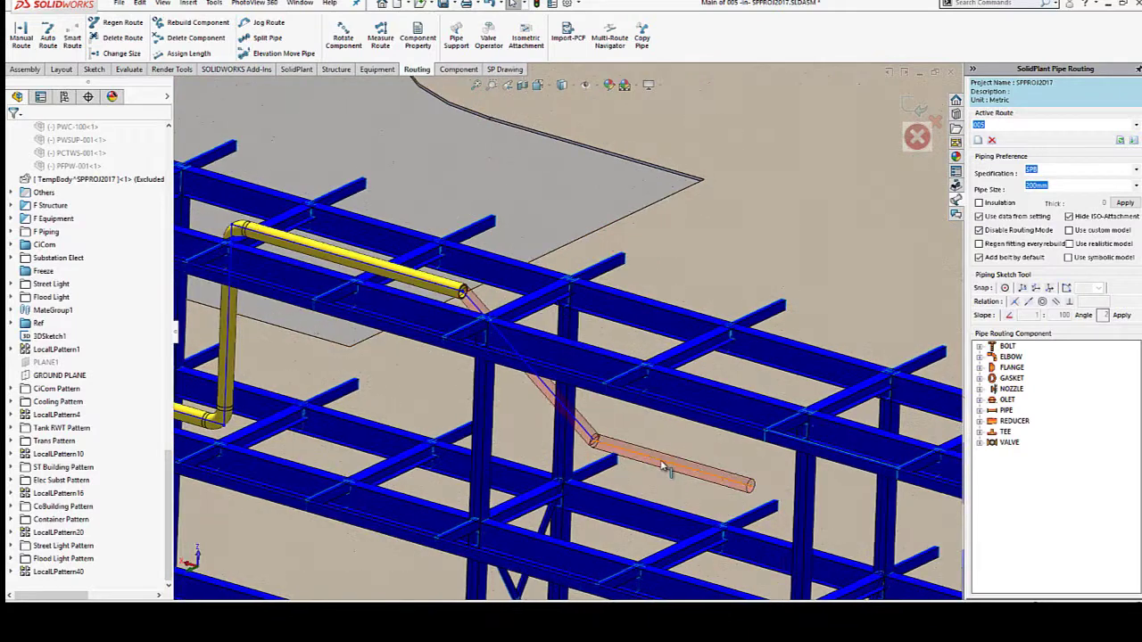
# Dimension the angle between the sloped line and the yellow pipe as 135°.
pyautogui.rightClick(482, 314)
pyautogui.click(539, 296)
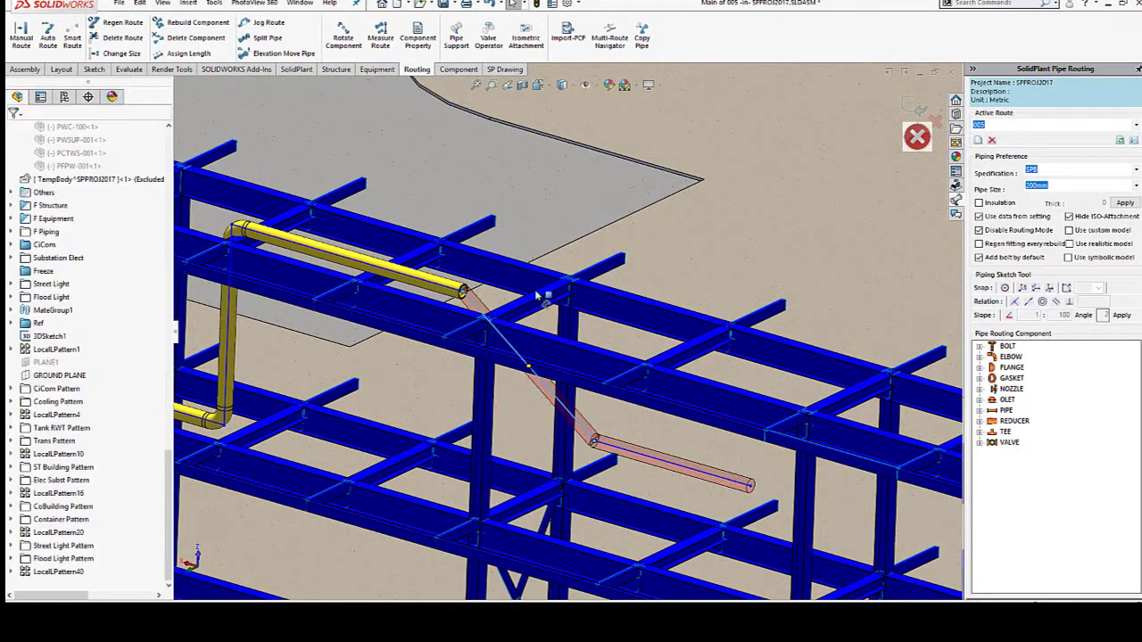
pyautogui.click(487, 314)
pyautogui.click(439, 385)
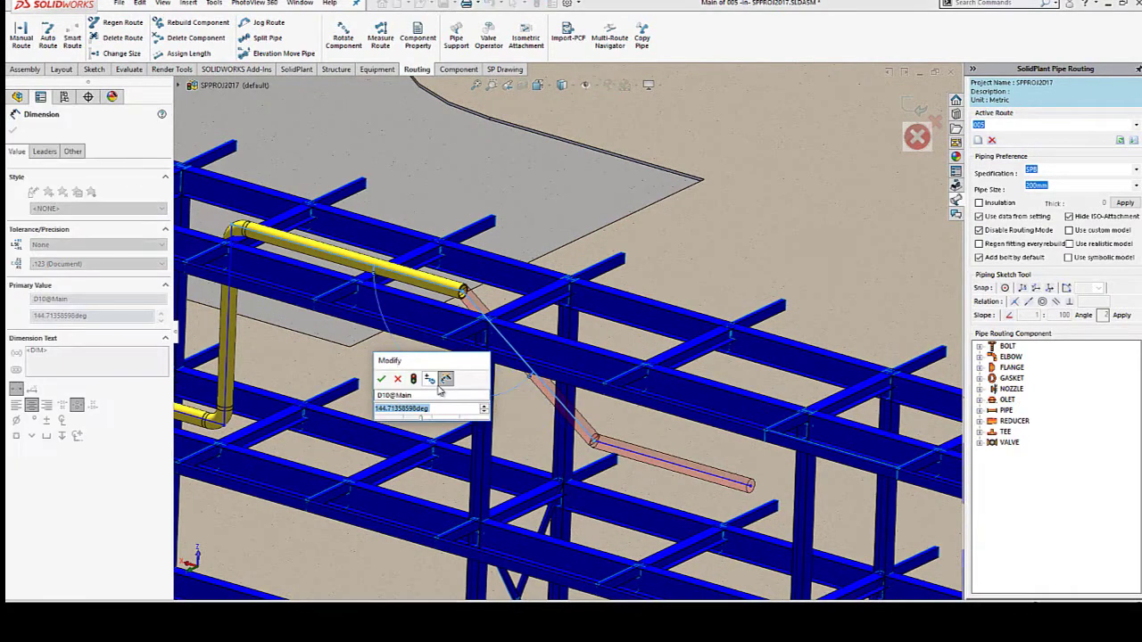
pyautogui.write('135')
pyautogui.press('Return')
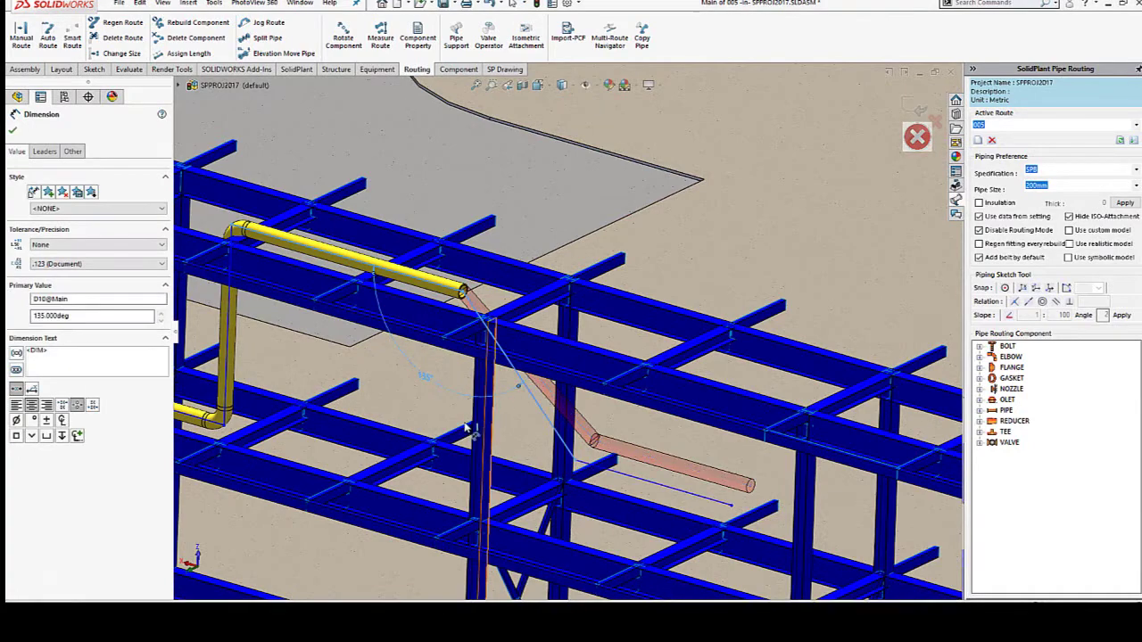
pyautogui.scroll(-2, 437, 159)
pyautogui.scroll(2, 748, 570)
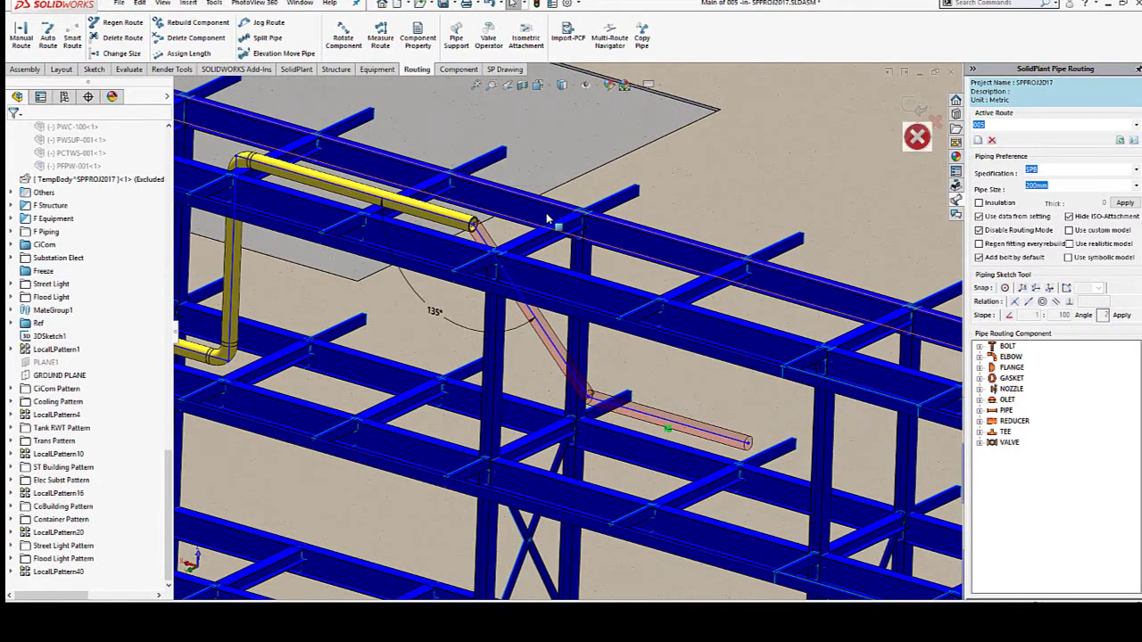
# Replace the upper elbow with a 1.5D bend of SCH 120 pipe.
pyautogui.click(471, 223)
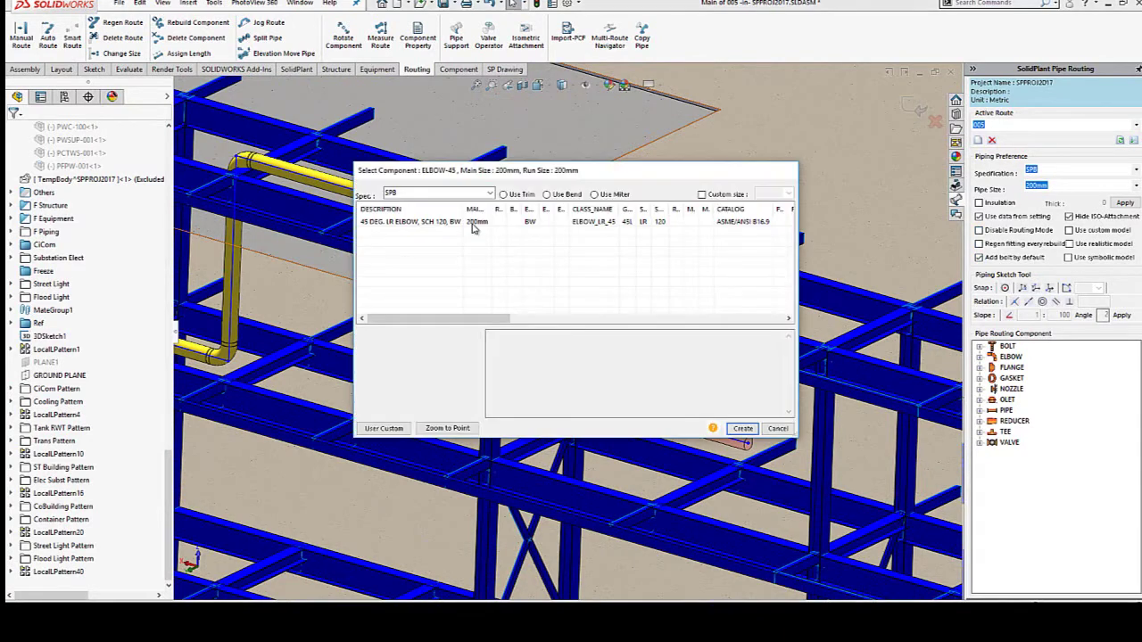
pyautogui.click(547, 195)
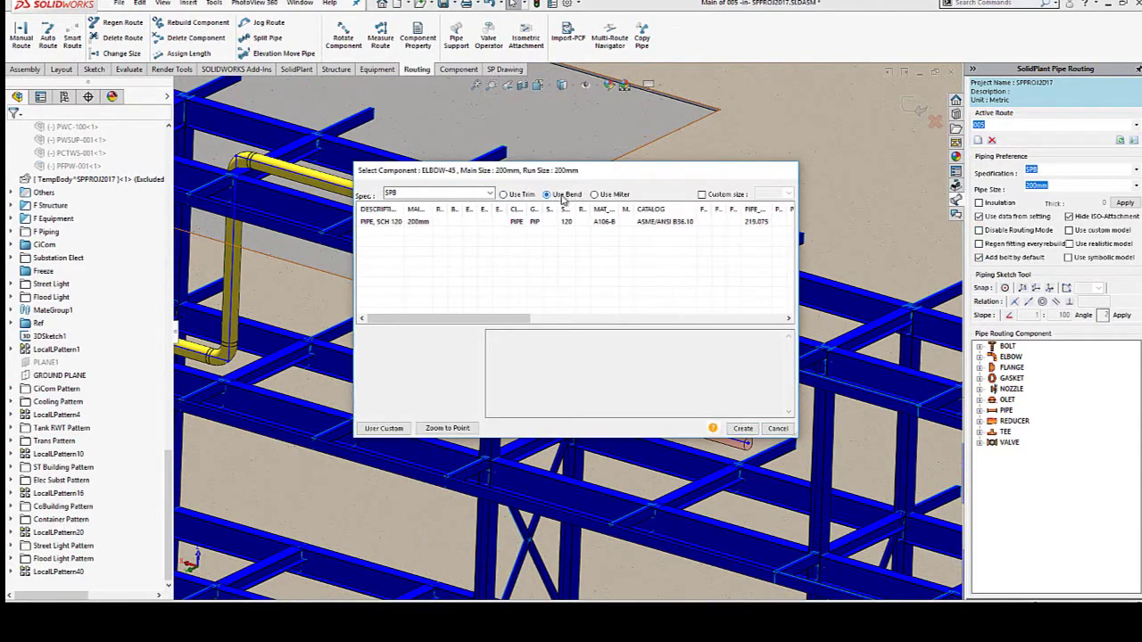
pyautogui.click(422, 223)
pyautogui.click(743, 428)
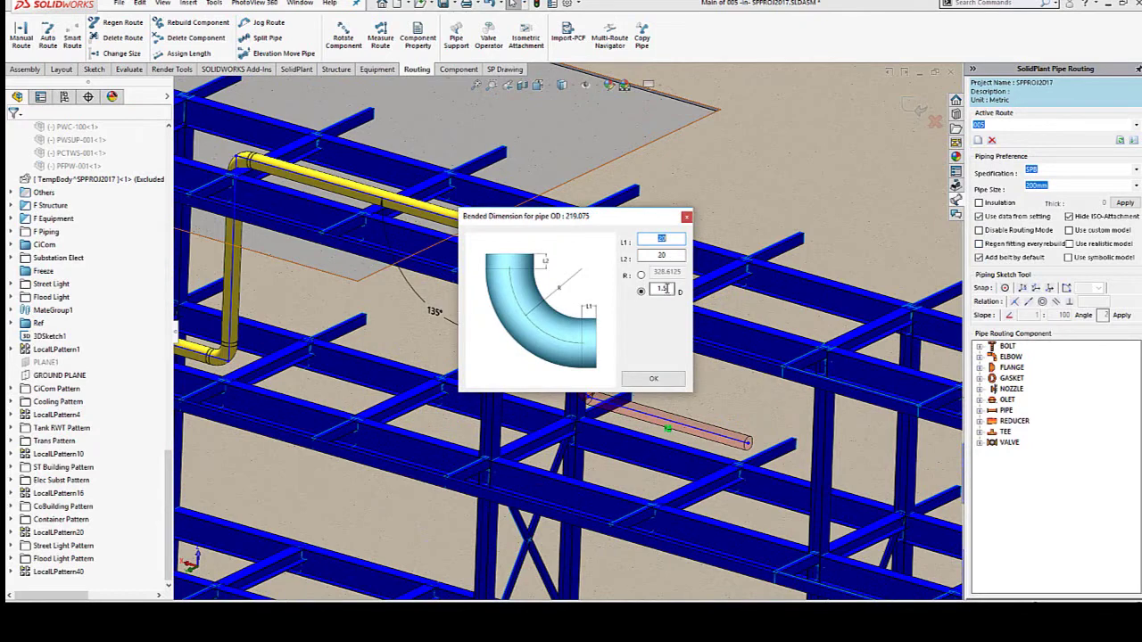
pyautogui.click(665, 386)
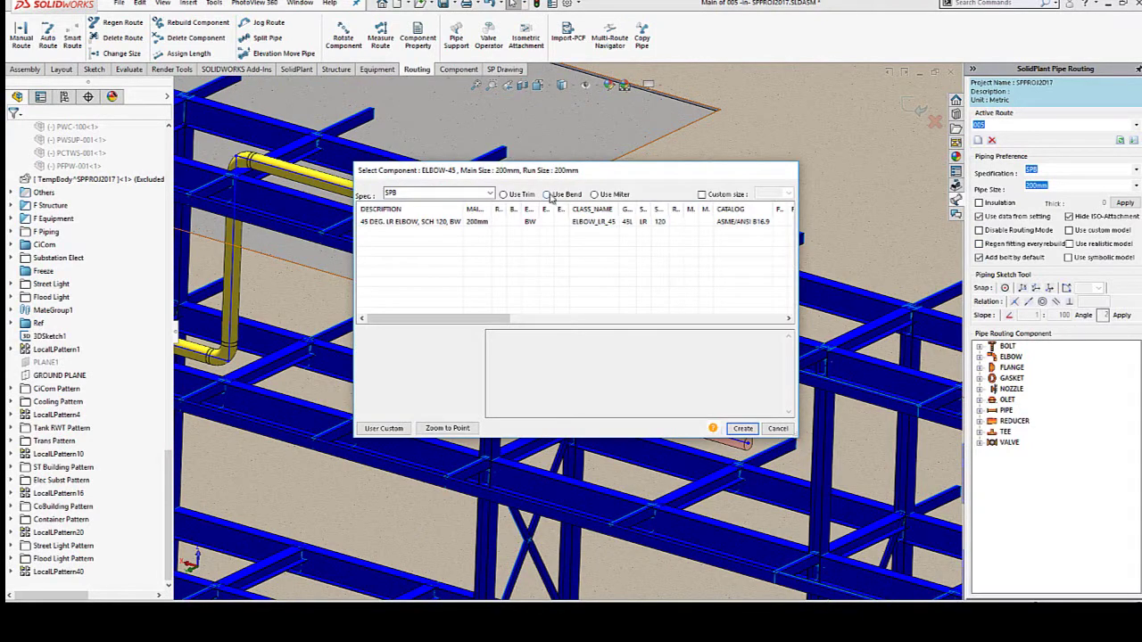
# Make the second bend a 1.5D pipe bend and select sloped run Line32.
pyautogui.click(551, 195)
pyautogui.click(422, 223)
pyautogui.click(743, 428)
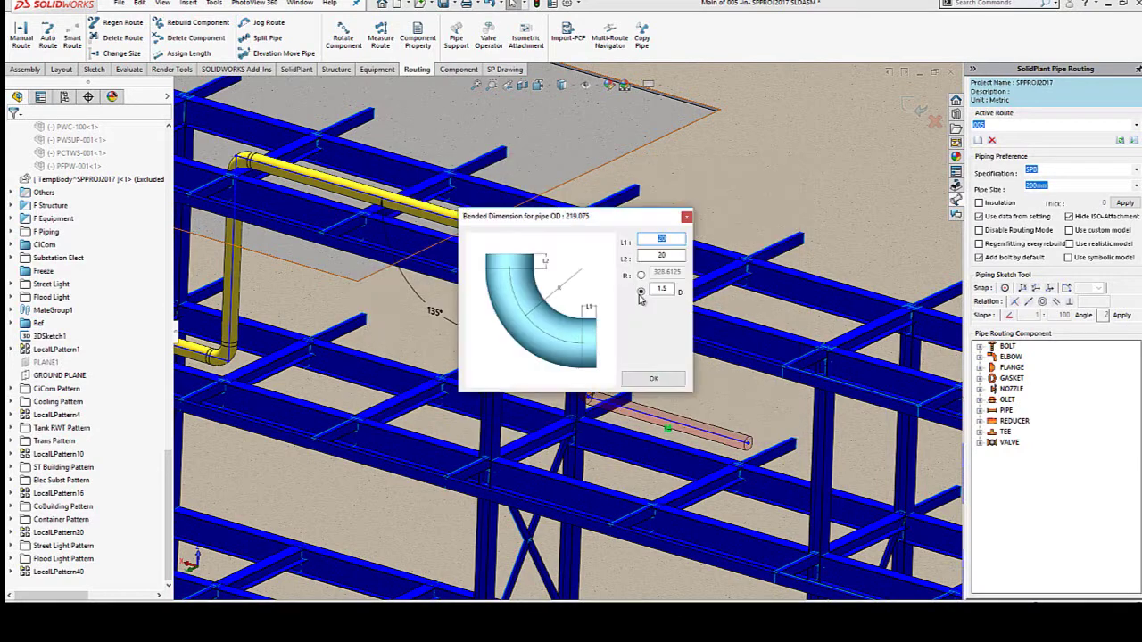
pyautogui.click(658, 376)
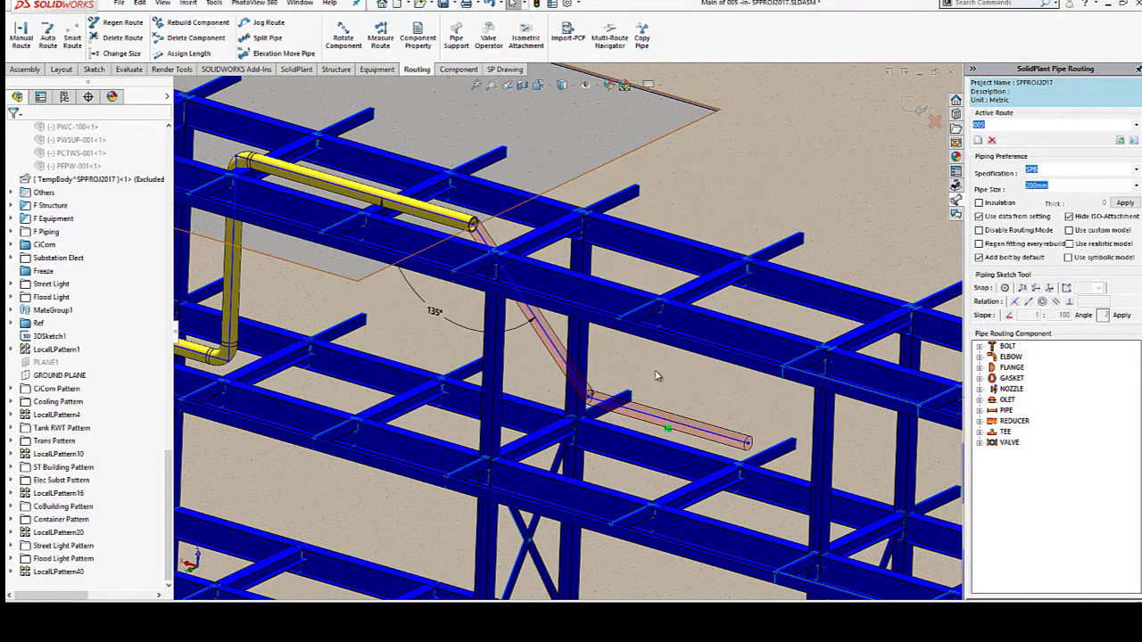
pyautogui.click(682, 429)
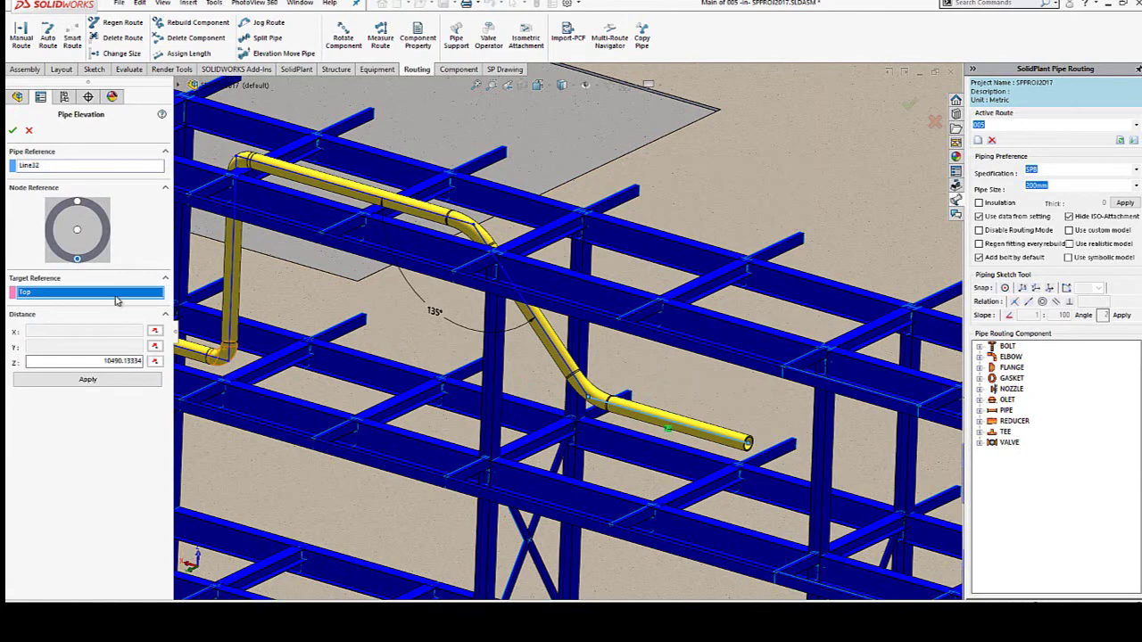
# Lower the end of sloped pipe Line32 onto the beam face below with Elevation Move Pipe.
pyautogui.scroll(-3, 687, 453)
pyautogui.click(682, 450)
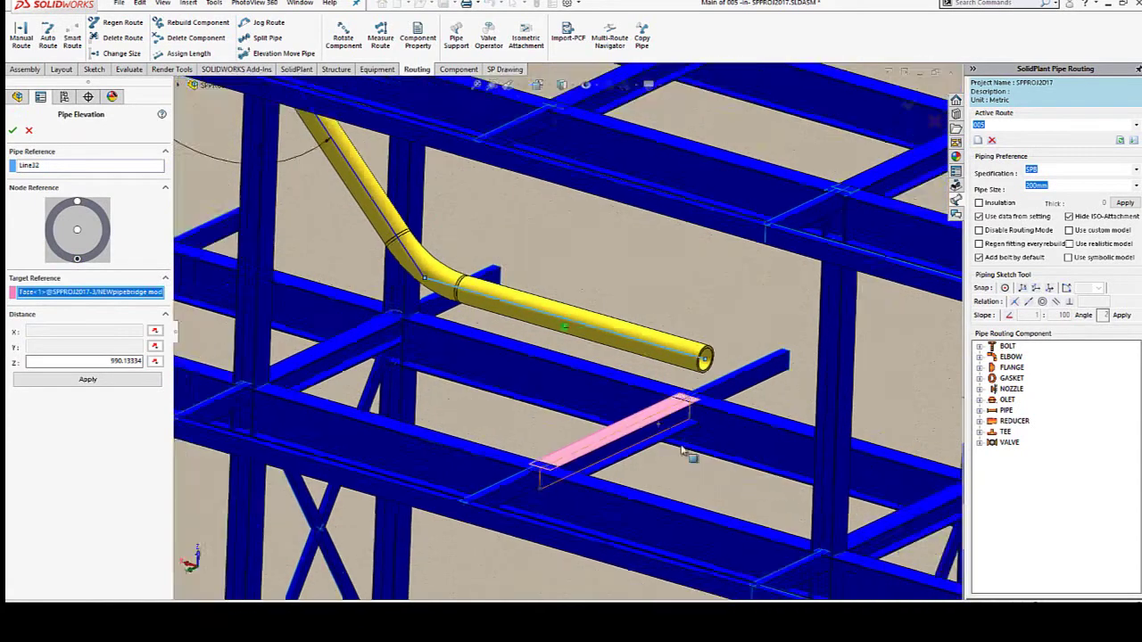
pyautogui.scroll(3, 683, 450)
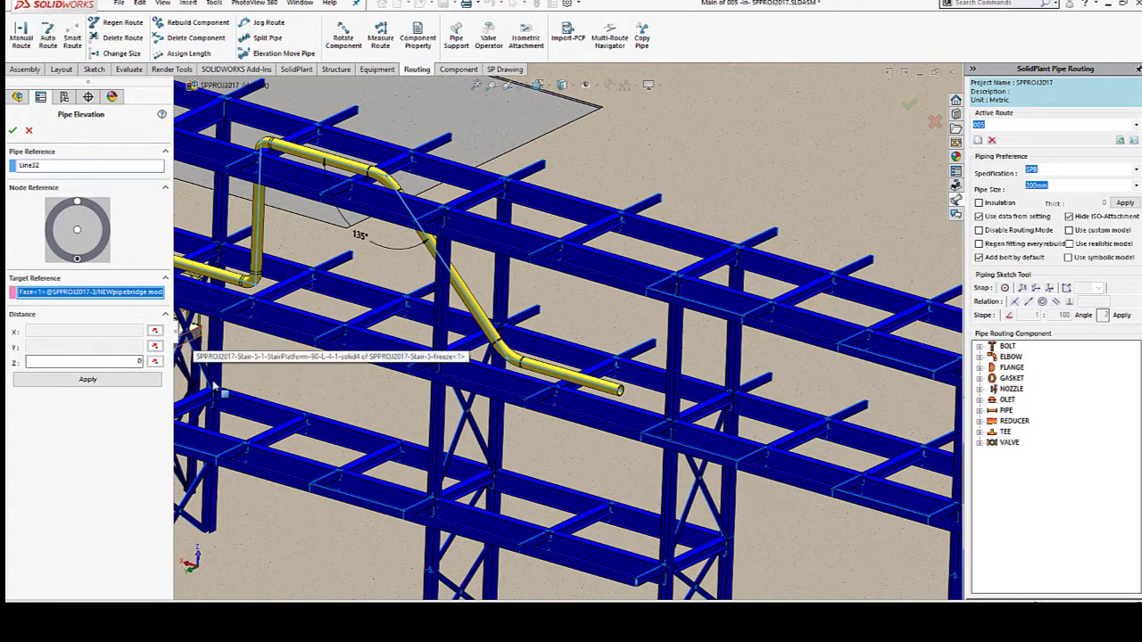
pyautogui.click(14, 132)
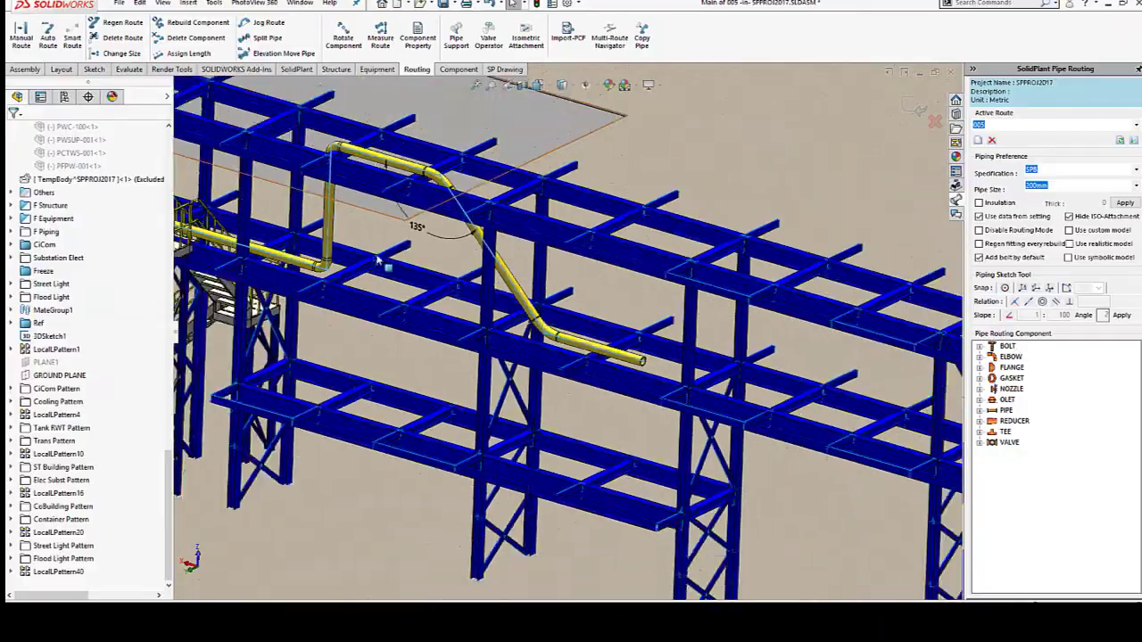
# Offset pipe run Line25 to a 1000 Y distance from the neighbouring steam pipe's face.
pyautogui.scroll(5, 266, 208)
pyautogui.scroll(2, 266, 208)
pyautogui.moveTo(265, 208)
pyautogui.mouseDown(button='middle')
pyautogui.moveTo(830, 303)
pyautogui.moveTo(763, 354)
pyautogui.mouseUp(button='middle')
pyautogui.scroll(-3, 496, 239)
pyautogui.scroll(-3, 496, 239)
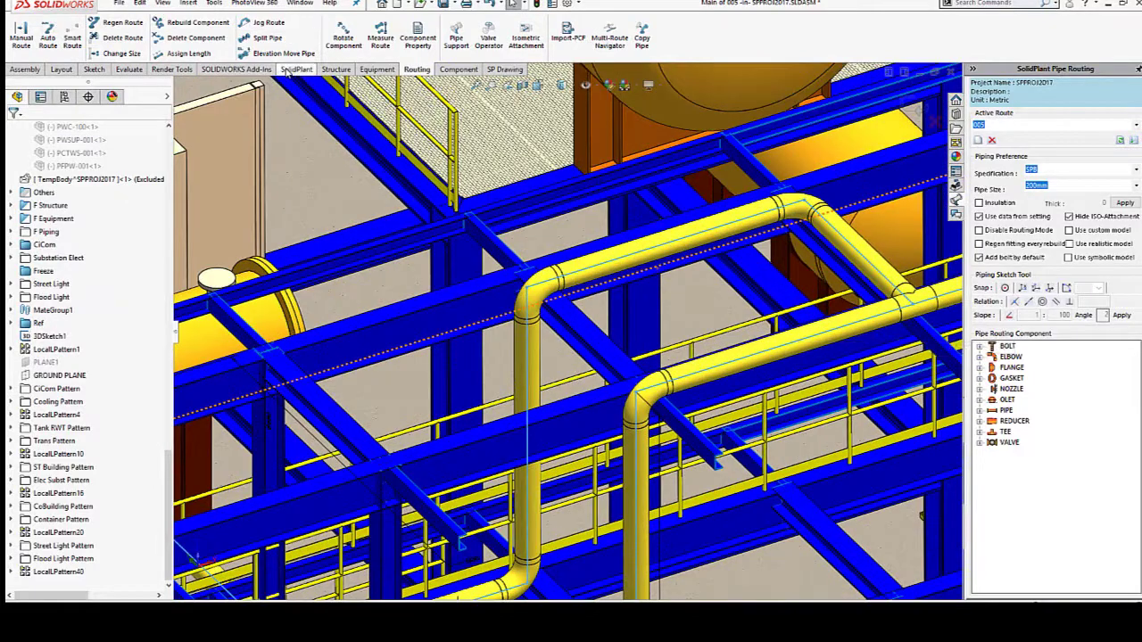
pyautogui.click(277, 53)
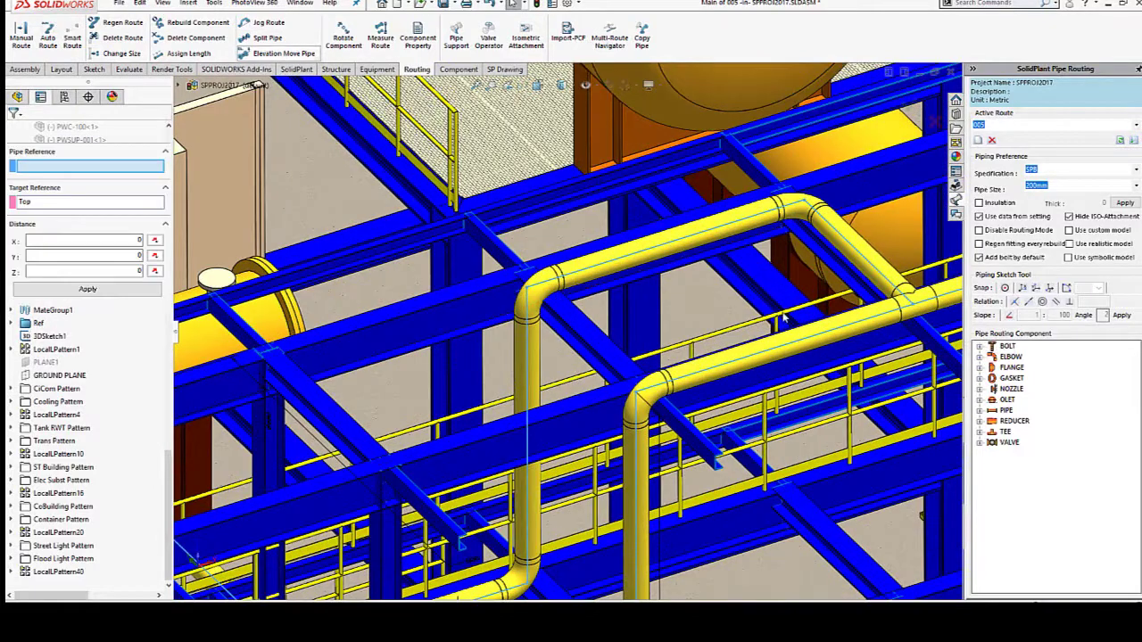
pyautogui.click(699, 239)
pyautogui.click(761, 354)
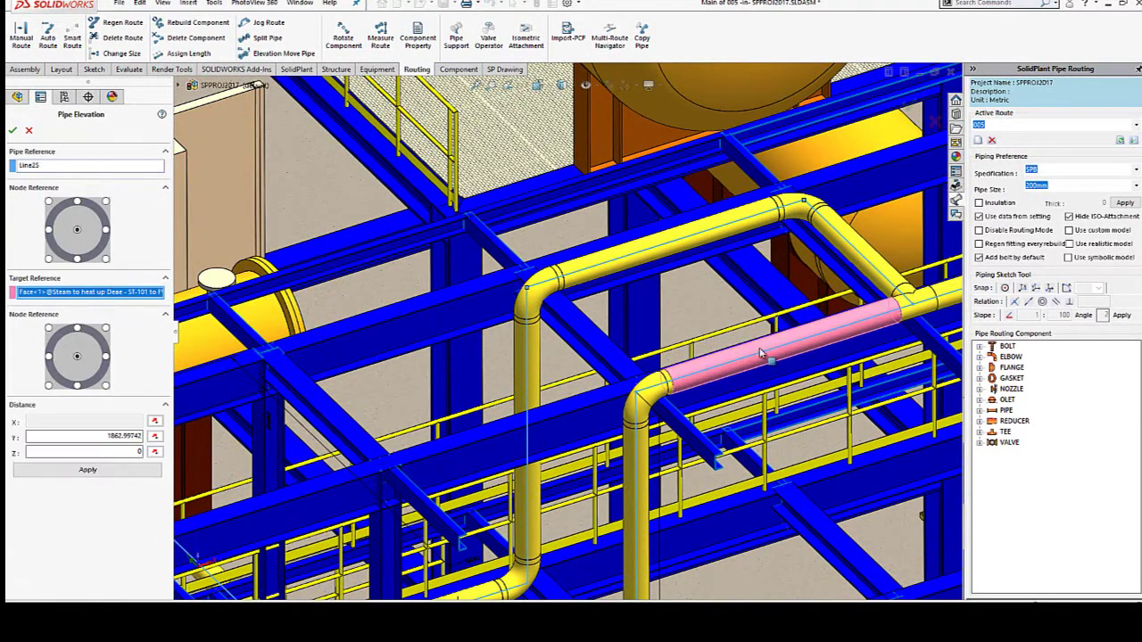
pyautogui.doubleClick(107, 436)
pyautogui.write('1000')
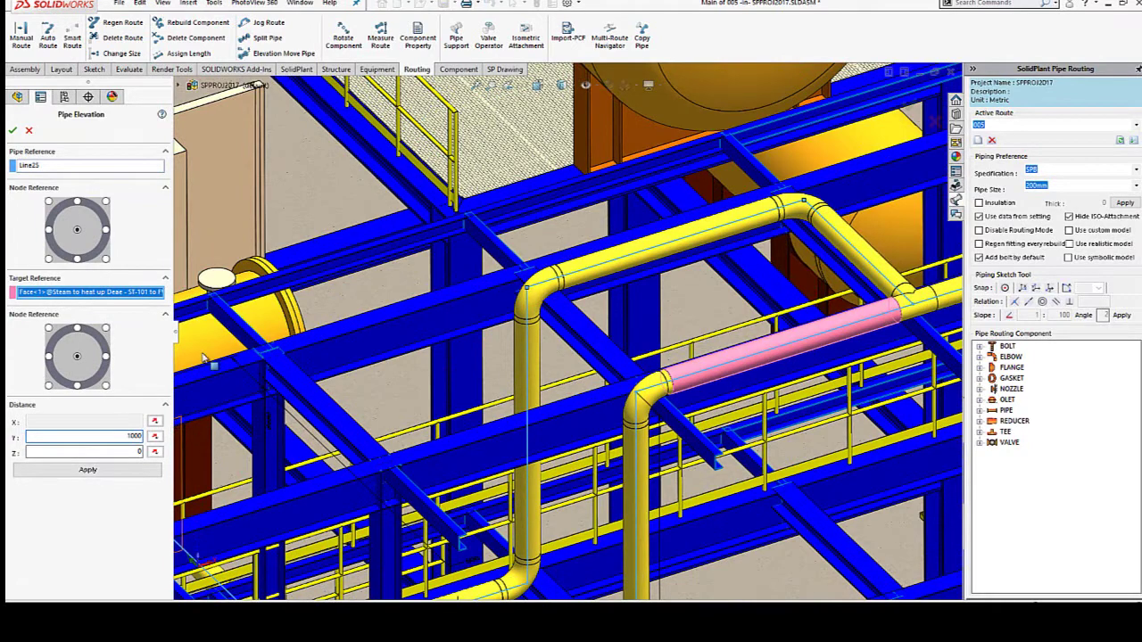
pyautogui.click(131, 474)
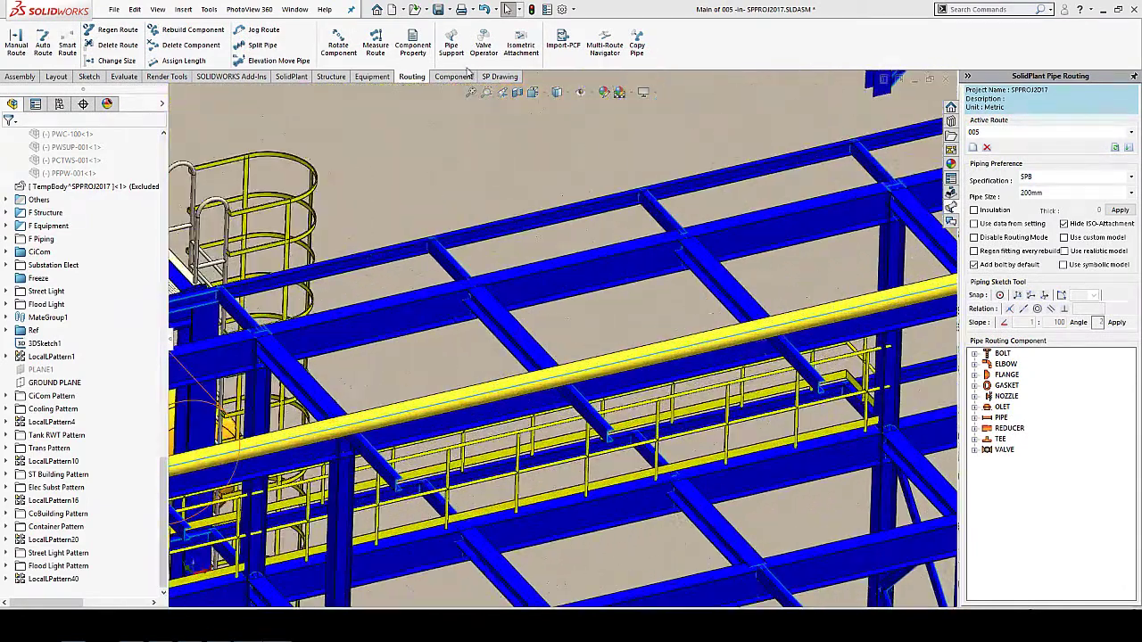
# Jog the straight yellow rack pipe's centerline into a rectangular expansion loop, then select one loop leg.
pyautogui.click(246, 44)
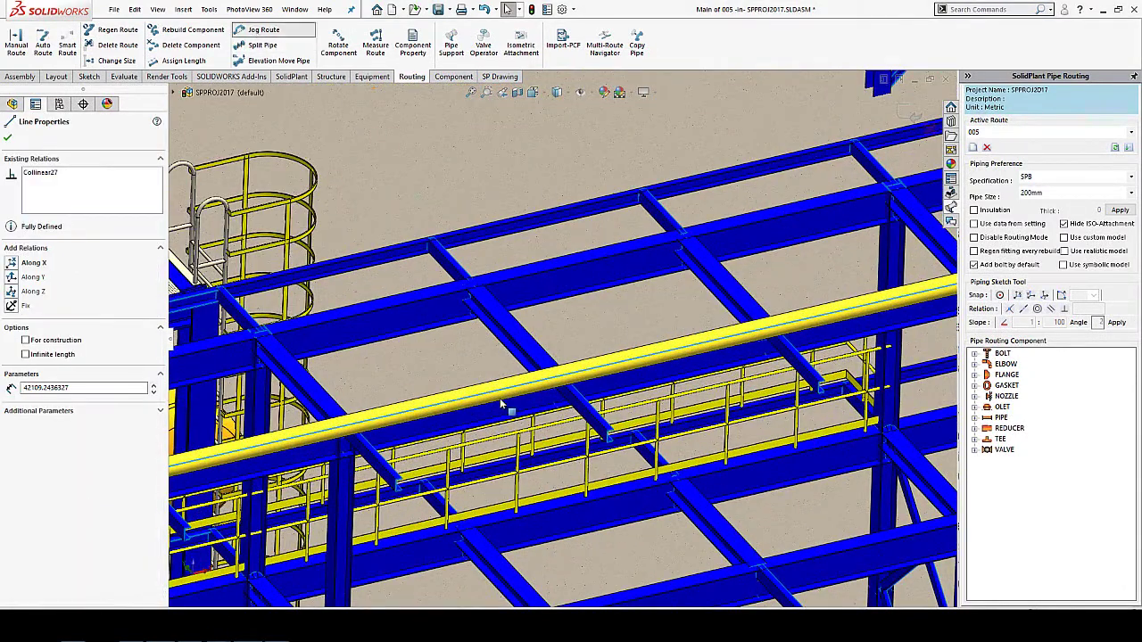
pyautogui.moveTo(500, 396)
pyautogui.mouseDown()
pyautogui.moveTo(780, 253)
pyautogui.moveTo(679, 134)
pyautogui.mouseUp()
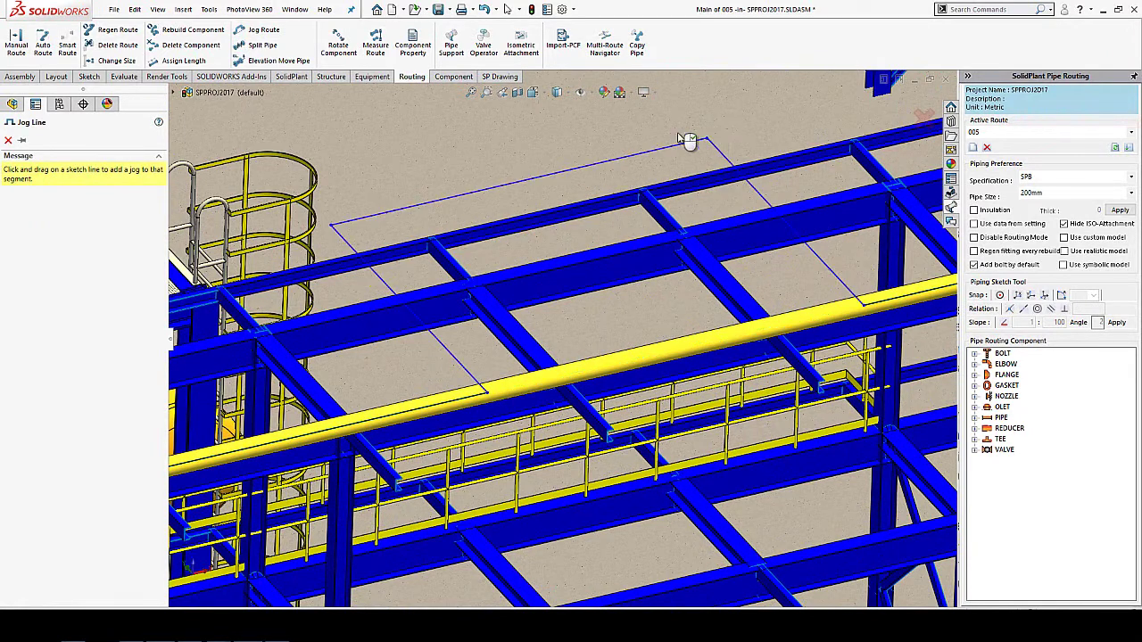
pyautogui.moveTo(518, 145); pyautogui.dragTo(517, 146)
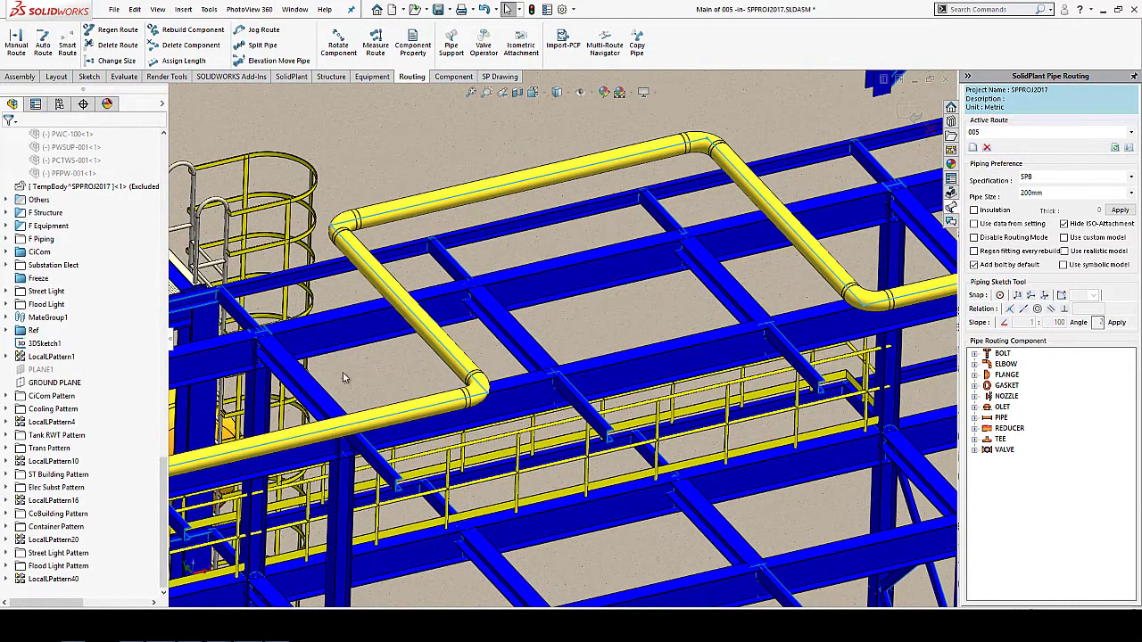
pyautogui.click(389, 287)
pyautogui.rightClick(389, 287)
pyautogui.click(462, 275)
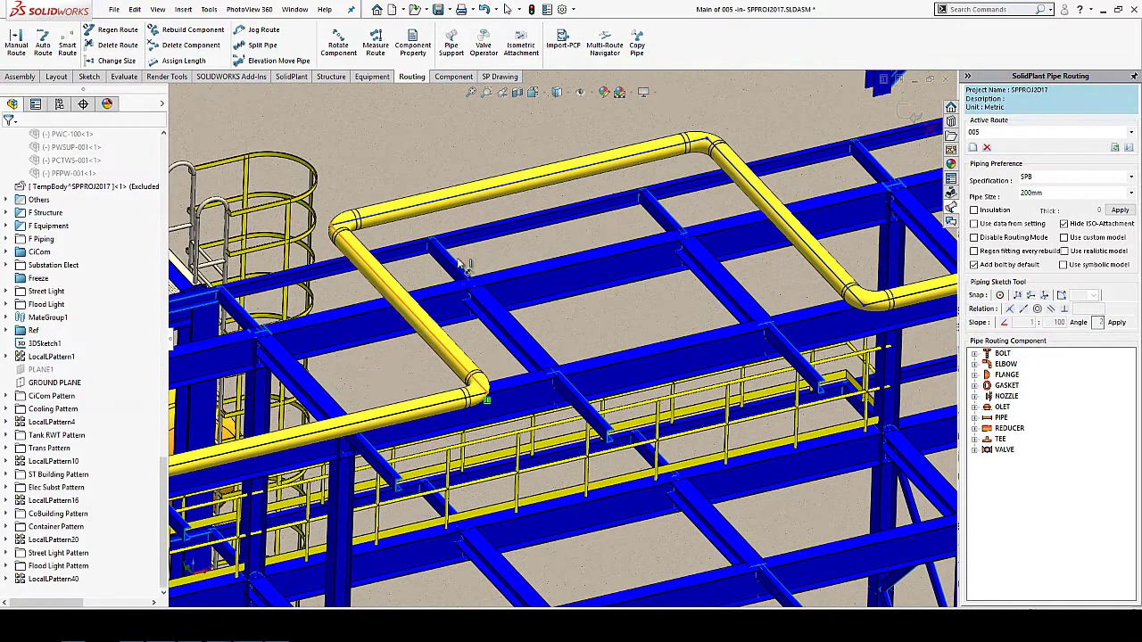
pyautogui.click(462, 264)
# Set both legs of the jog loop to 2000 mm.
pyautogui.keyDown('ctrl'); pyautogui.moveTo(464, 266); pyautogui.dragTo(574, 378, button='middle'); pyautogui.keyUp('ctrl')
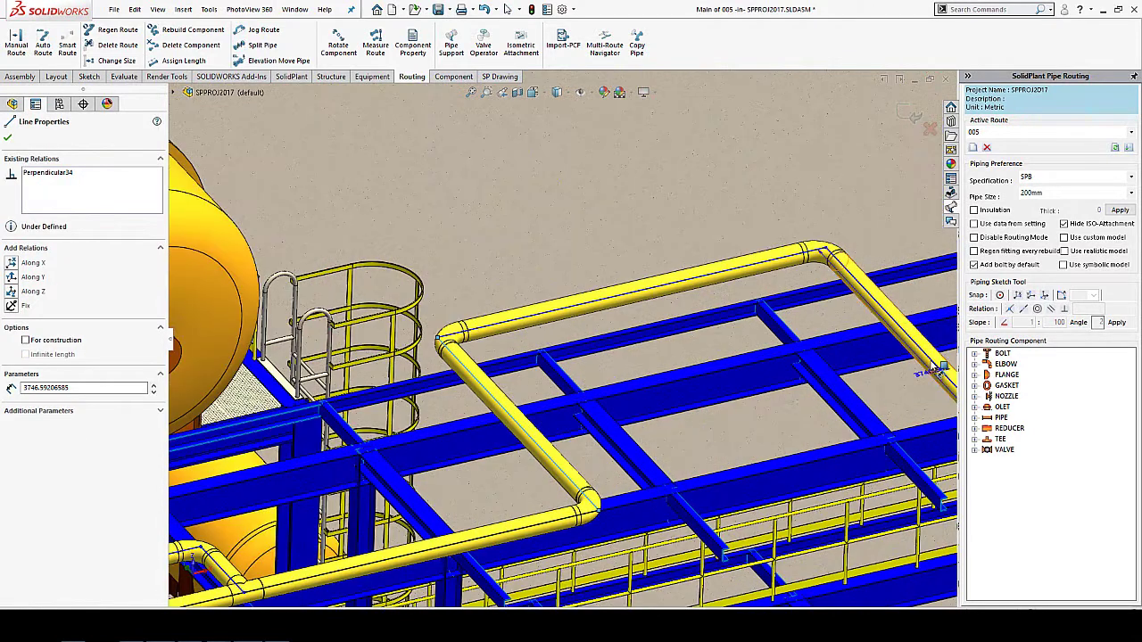
pyautogui.doubleClick(739, 426)
pyautogui.write('2000')
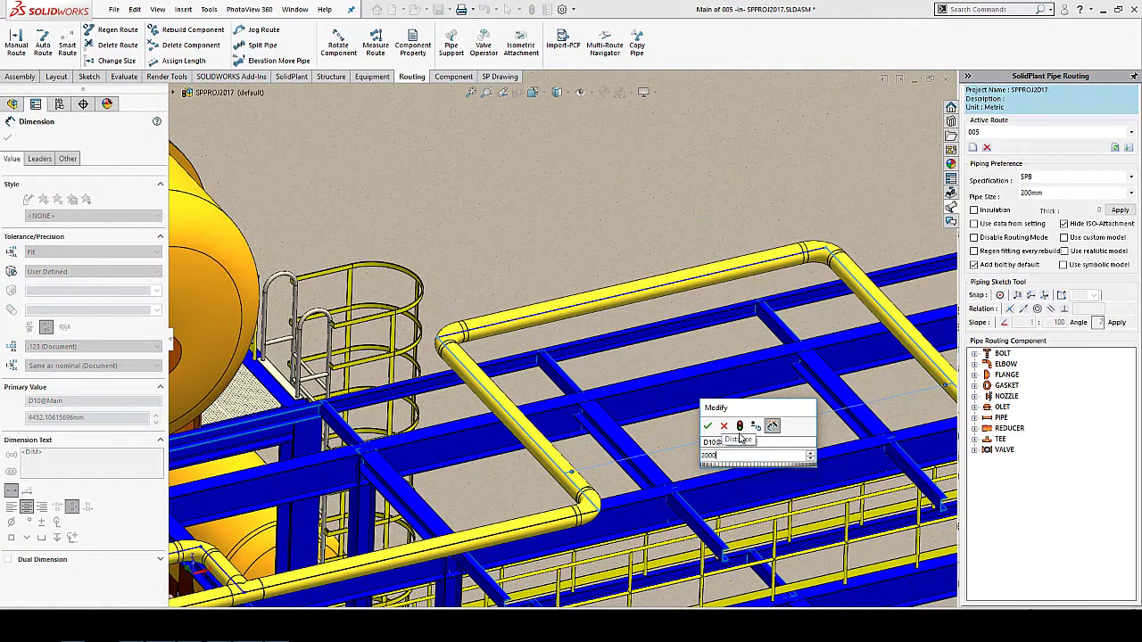
pyautogui.press('Return')
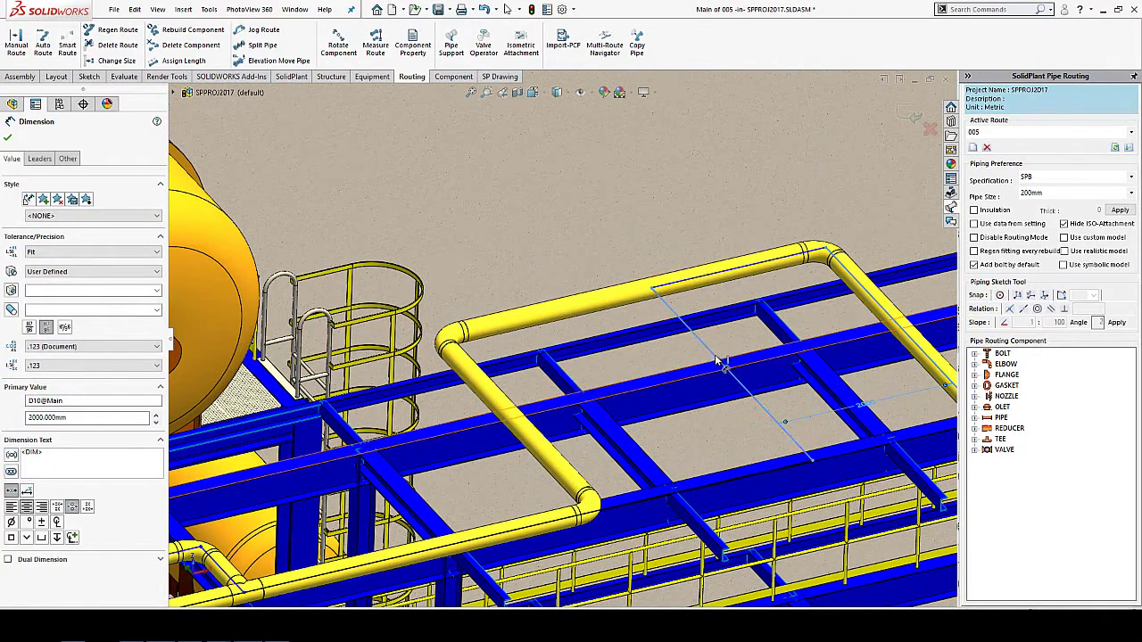
pyautogui.click(627, 375)
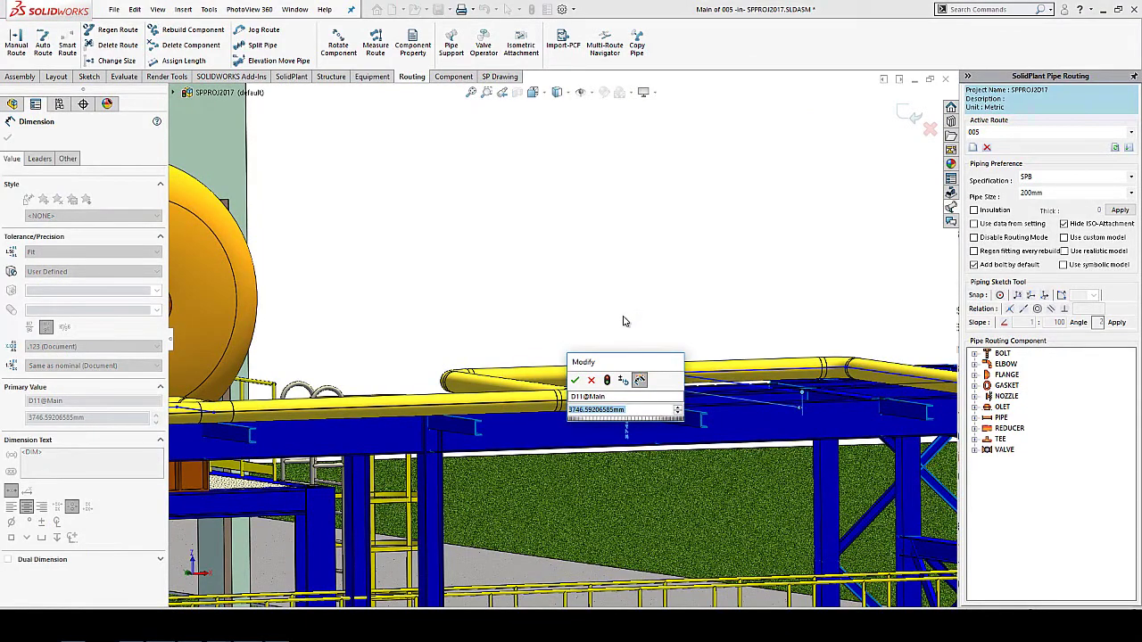
pyautogui.write('2000')
pyautogui.press('Return')
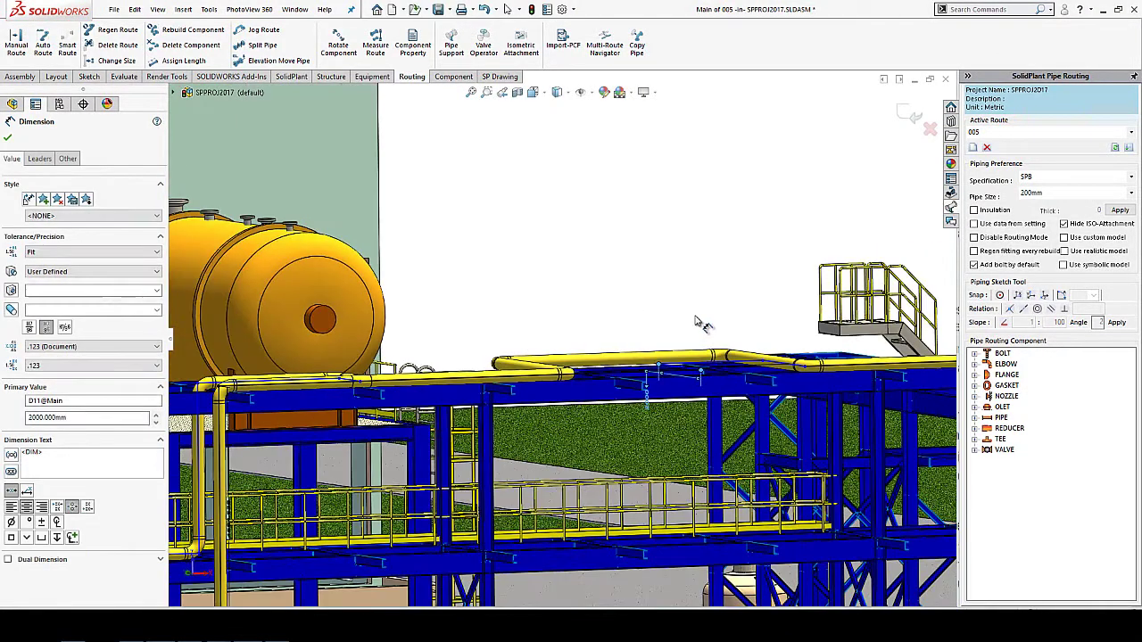
# Finish dimension editing, zoom out to the whole plant, and bring up the View menu.
pyautogui.rightClick(701, 323)
pyautogui.click(697, 299)
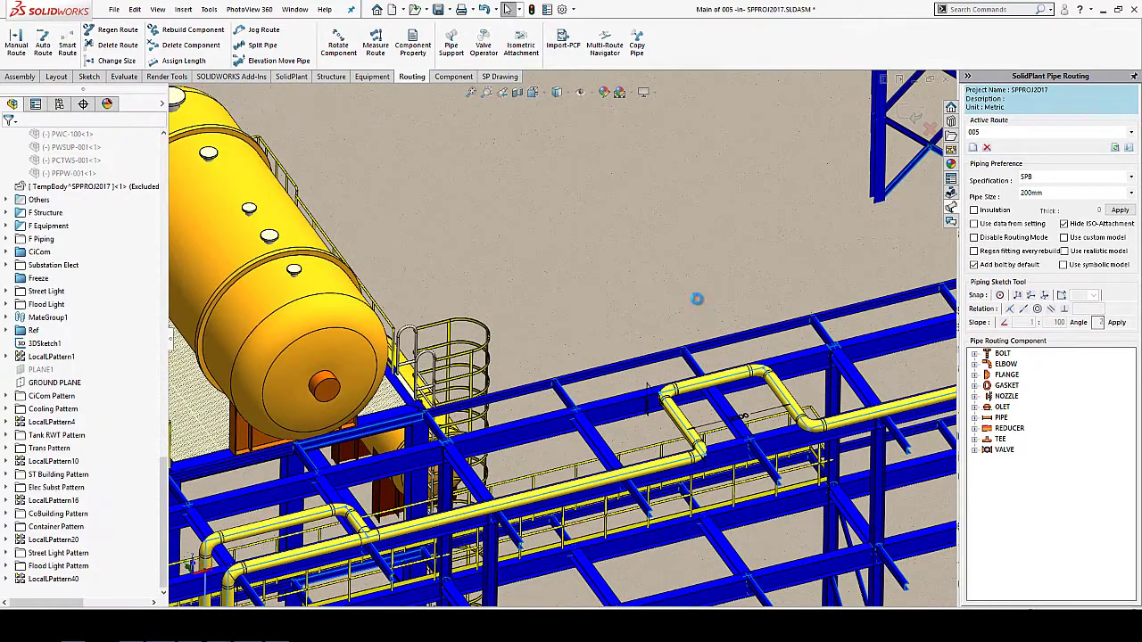
pyautogui.hotkey('ctrl', '7')
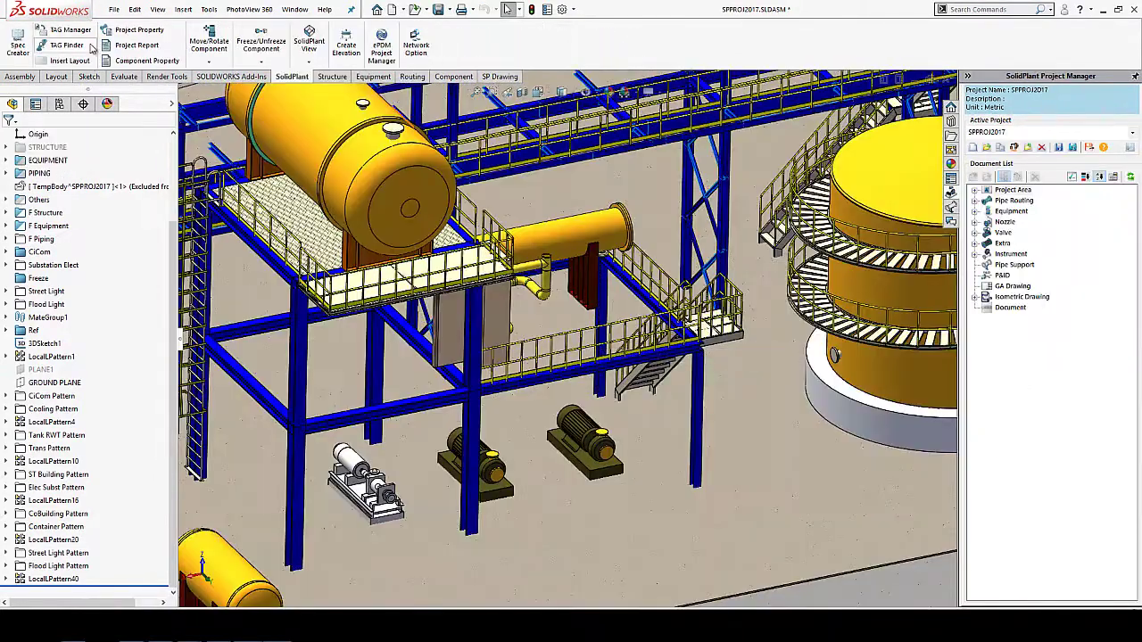
pyautogui.click(157, 8)
pyautogui.moveTo(185, 110)
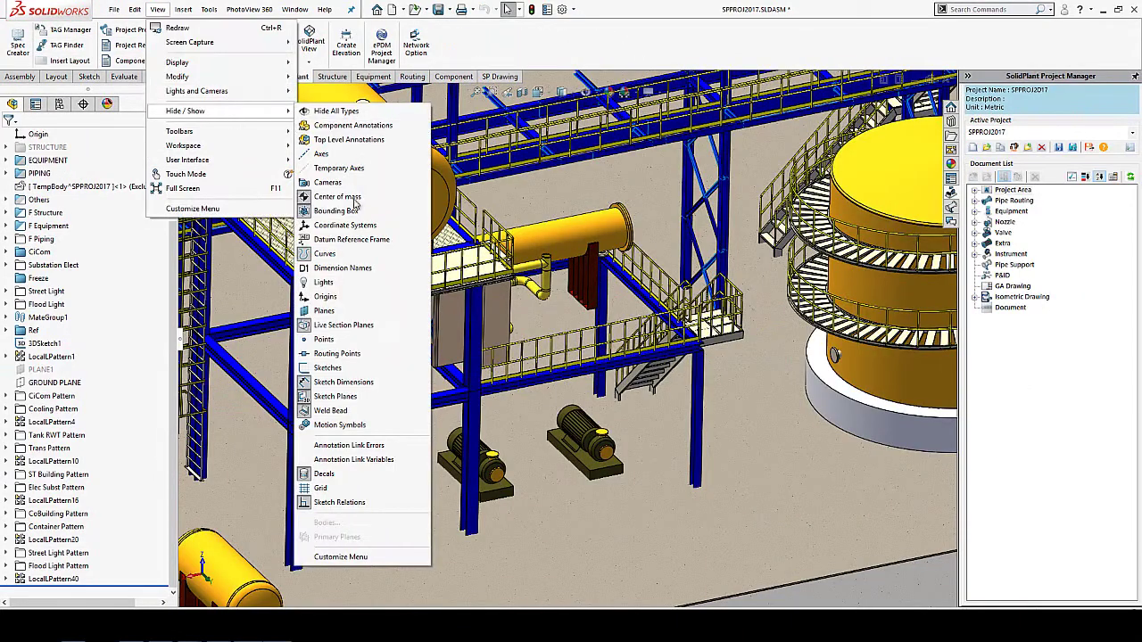
# Show routing-point labels and review 200mm line L100A's properties from TK-101-N1 to FWP-122-N1.
pyautogui.click(334, 329)
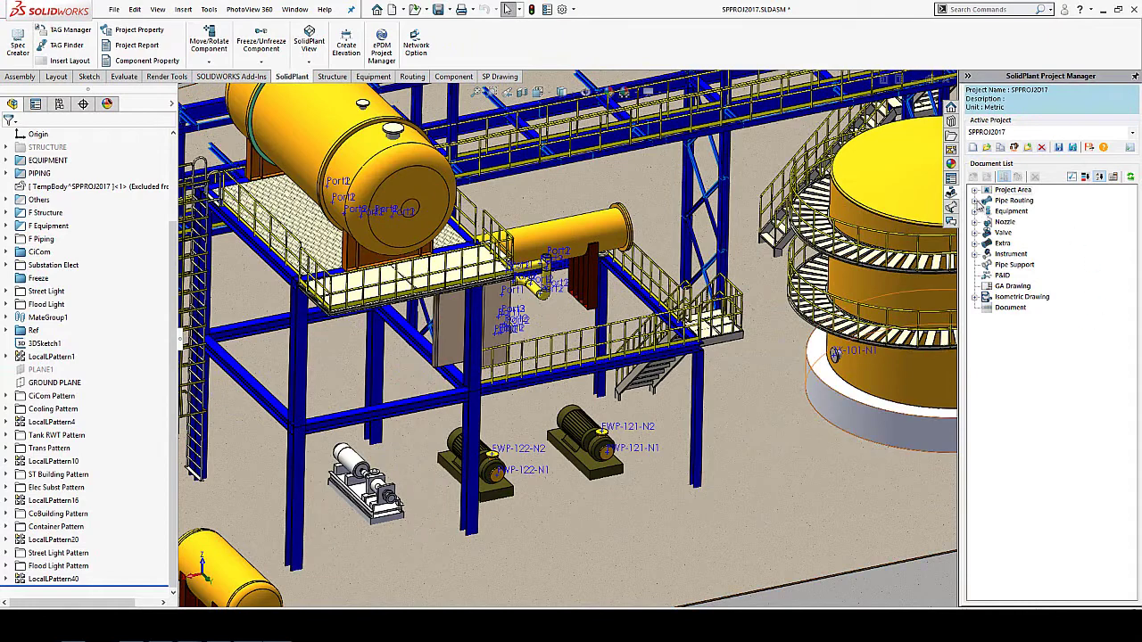
pyautogui.click(975, 200)
pyautogui.click(1015, 383)
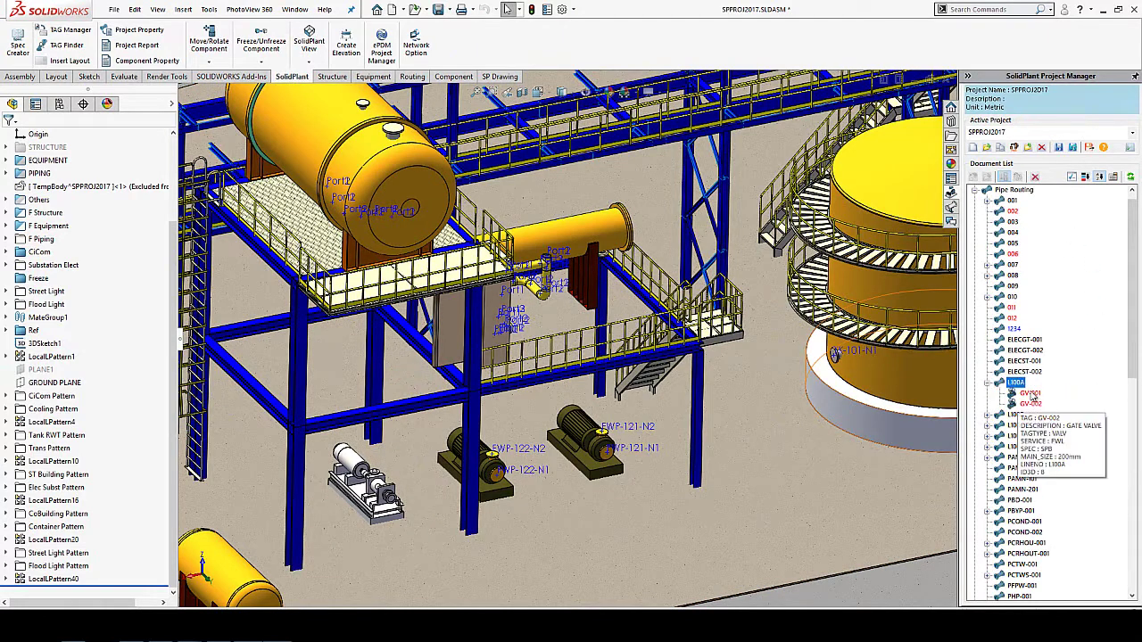
pyautogui.rightClick(1015, 383)
pyautogui.click(1053, 519)
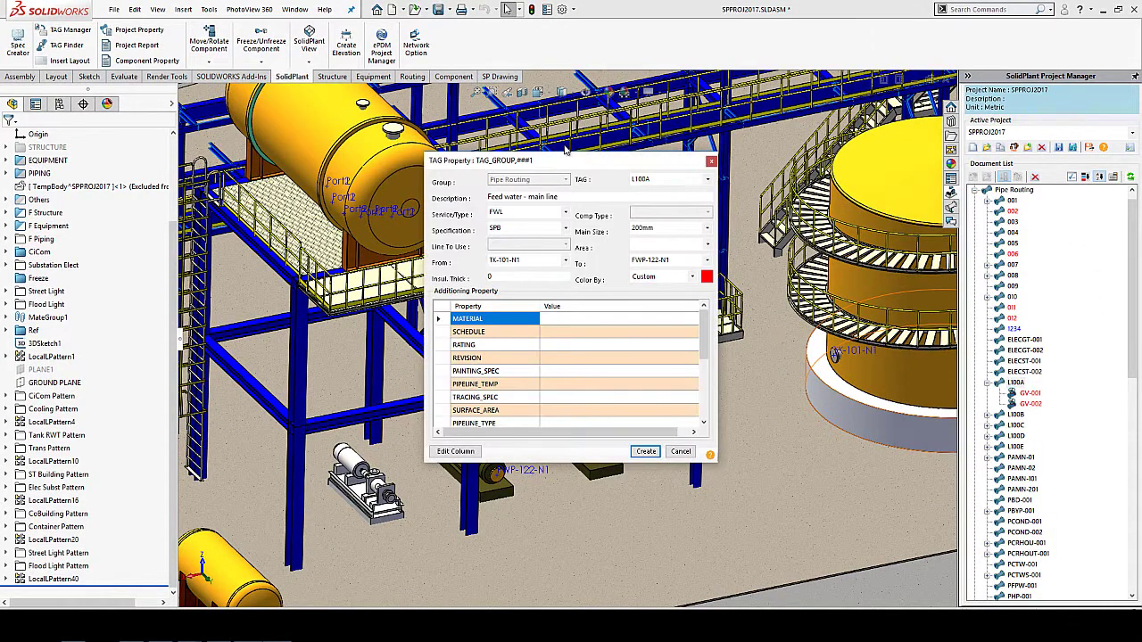
pyautogui.moveTo(568, 151); pyautogui.dragTo(292, 162)
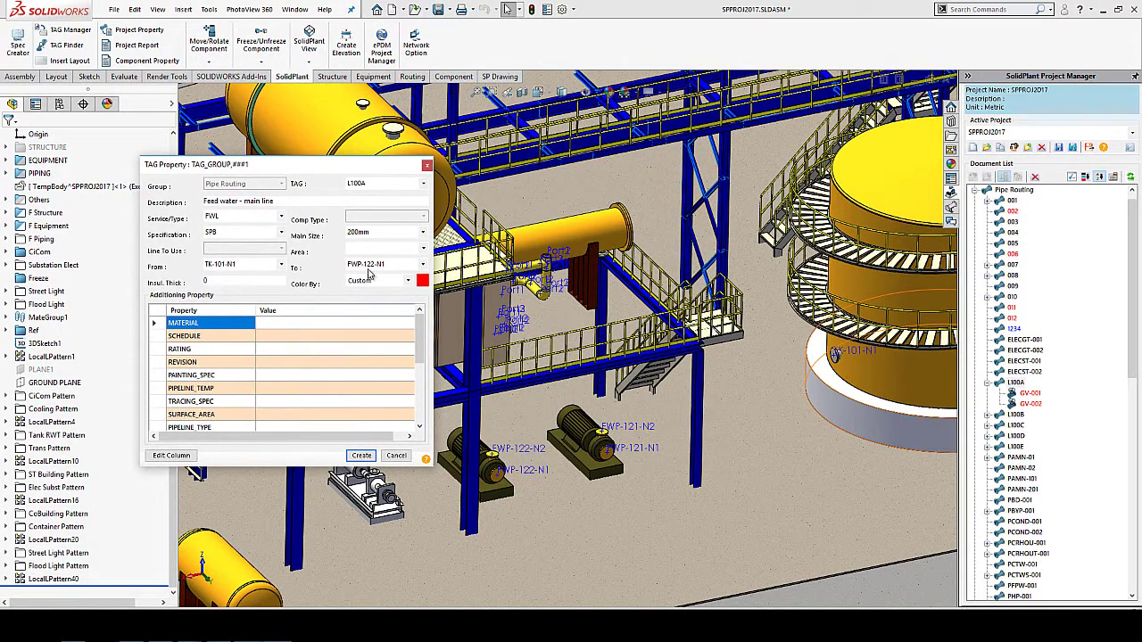
pyautogui.click(428, 167)
pyautogui.rightClick(1014, 382)
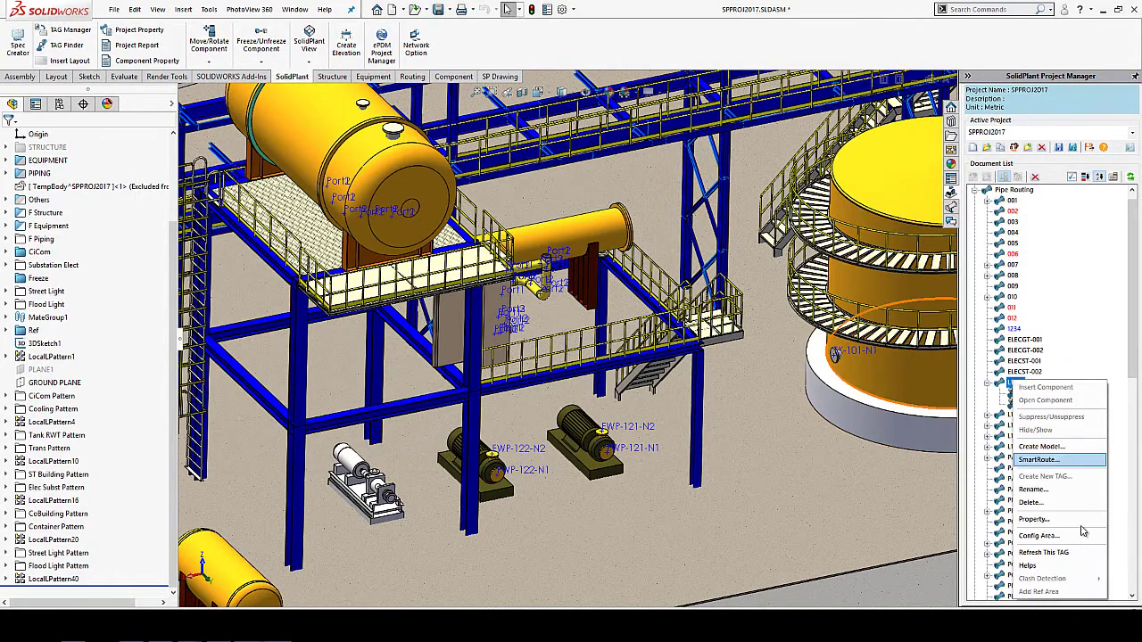
# Start SmartRoute for L100A and set tank nozzle TK-101-N1 as the route start.
pyautogui.click(1038, 460)
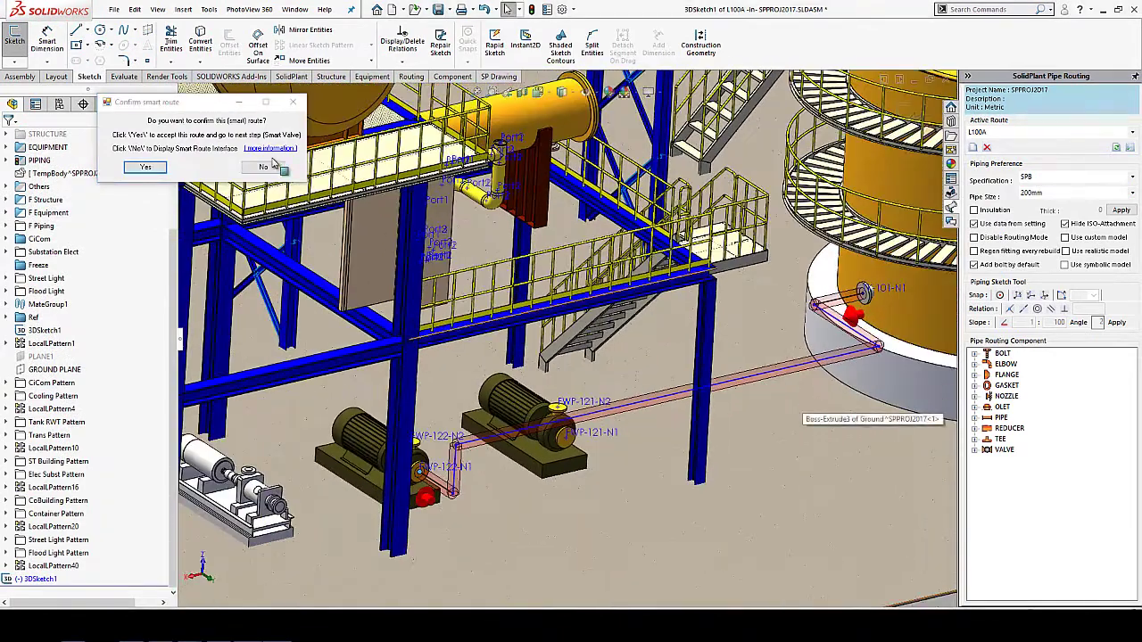
pyautogui.click(265, 166)
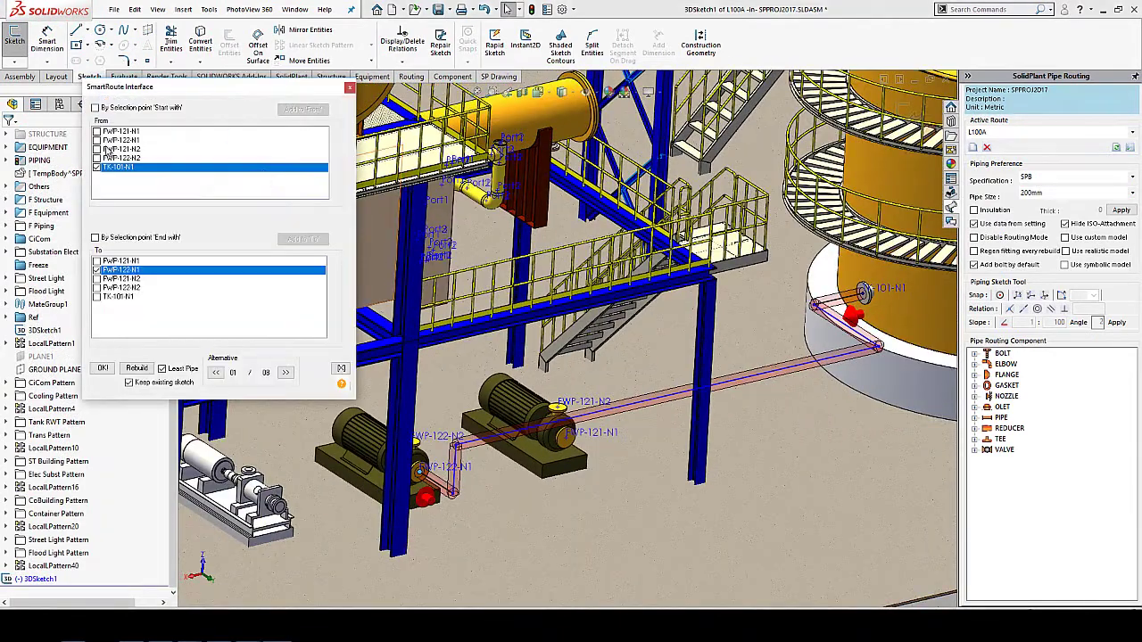
pyautogui.click(116, 131)
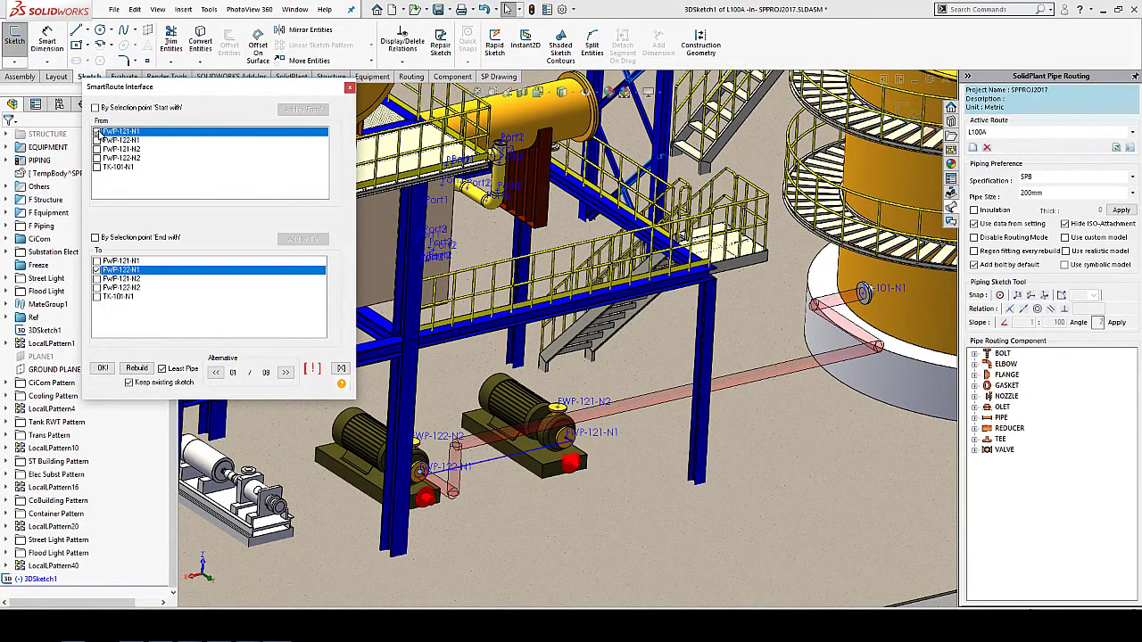
pyautogui.click(102, 149)
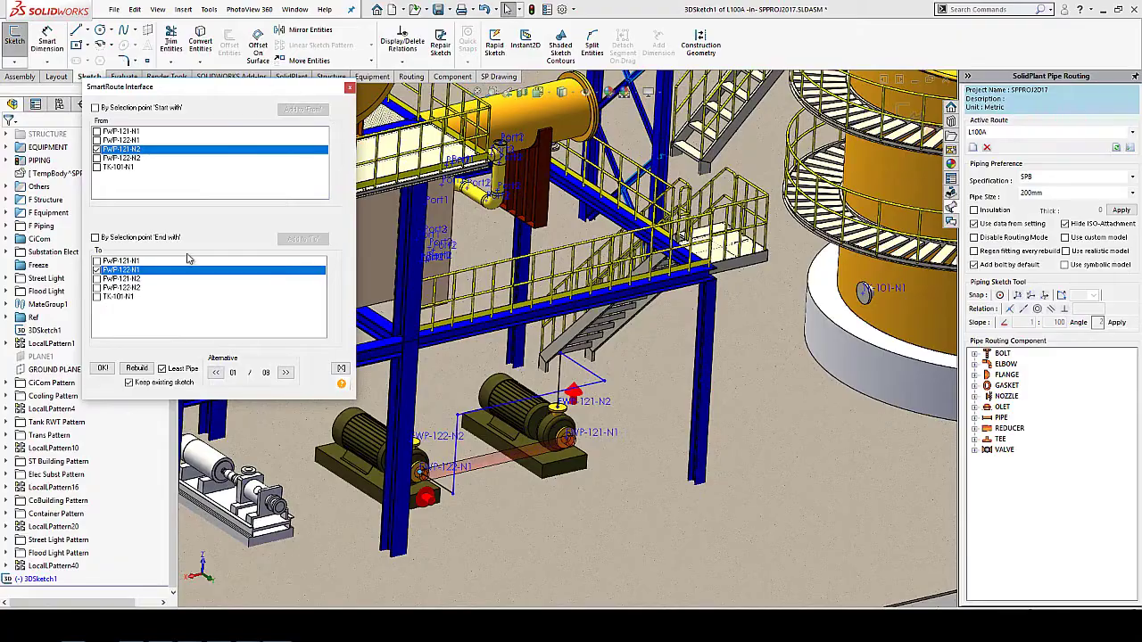
pyautogui.click(99, 169)
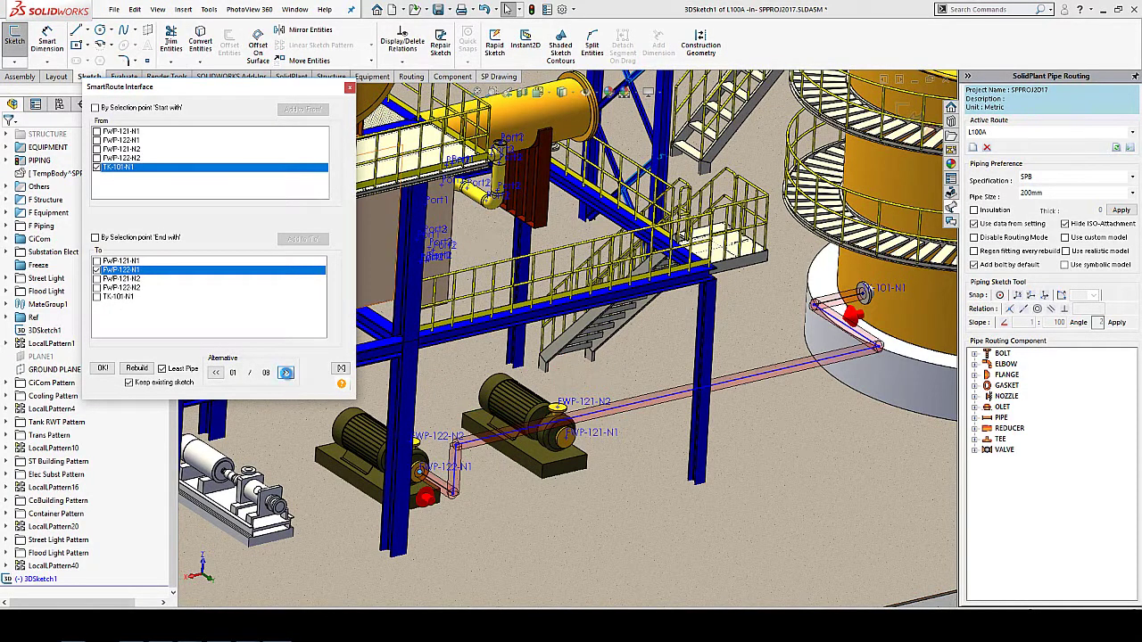
# Step through the route alternatives to 04 of 8 and rebuild it as pipe.
pyautogui.click(285, 373)
pyautogui.click(285, 373)
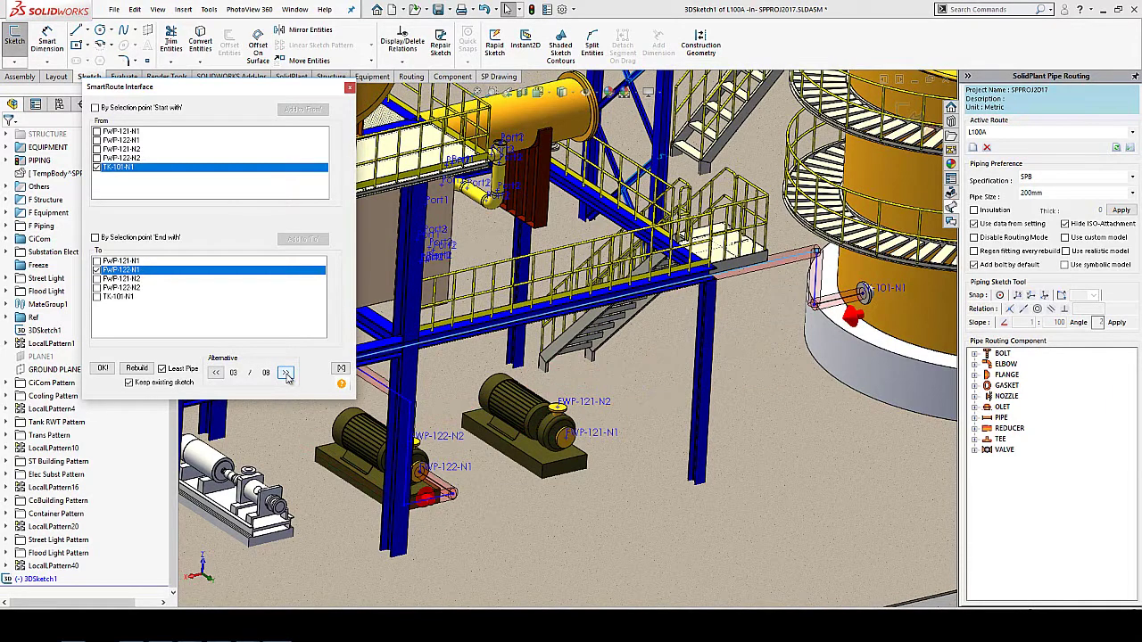
pyautogui.moveTo(334, 361)
pyautogui.mouseDown(button='middle')
pyautogui.moveTo(419, 350)
pyautogui.moveTo(383, 357)
pyautogui.mouseUp(button='middle')
pyautogui.click(285, 373)
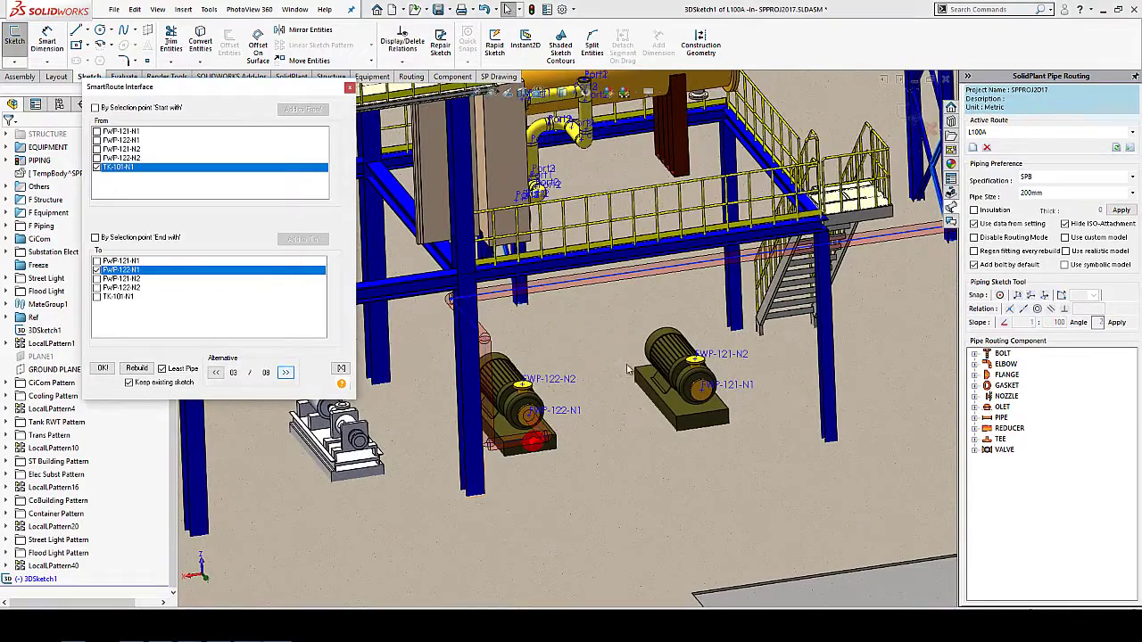
pyautogui.moveTo(647, 361); pyautogui.dragTo(704, 347, button='middle')
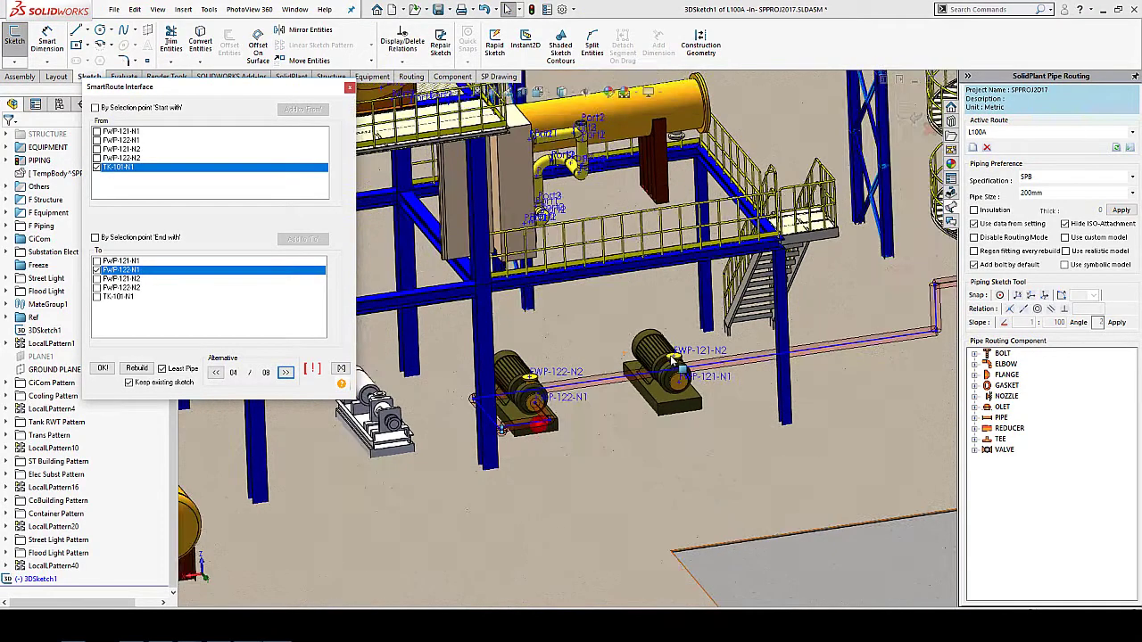
pyautogui.click(137, 368)
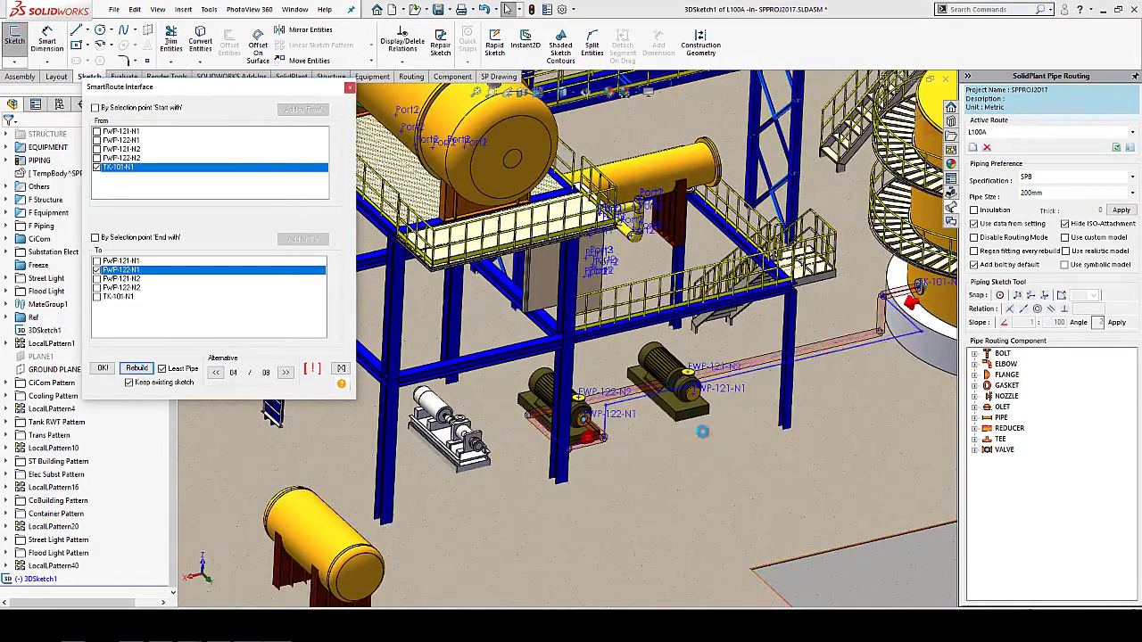
pyautogui.scroll(-3, 647, 418)
pyautogui.moveTo(647, 418); pyautogui.dragTo(678, 460, button='middle')
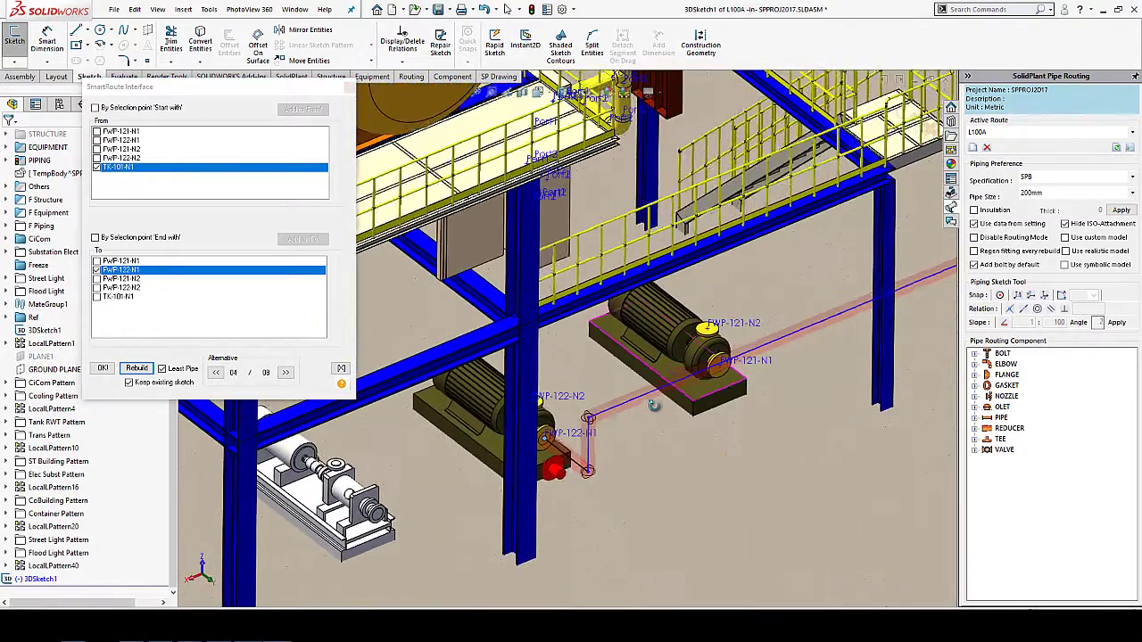
pyautogui.click(657, 469)
pyautogui.click(714, 492)
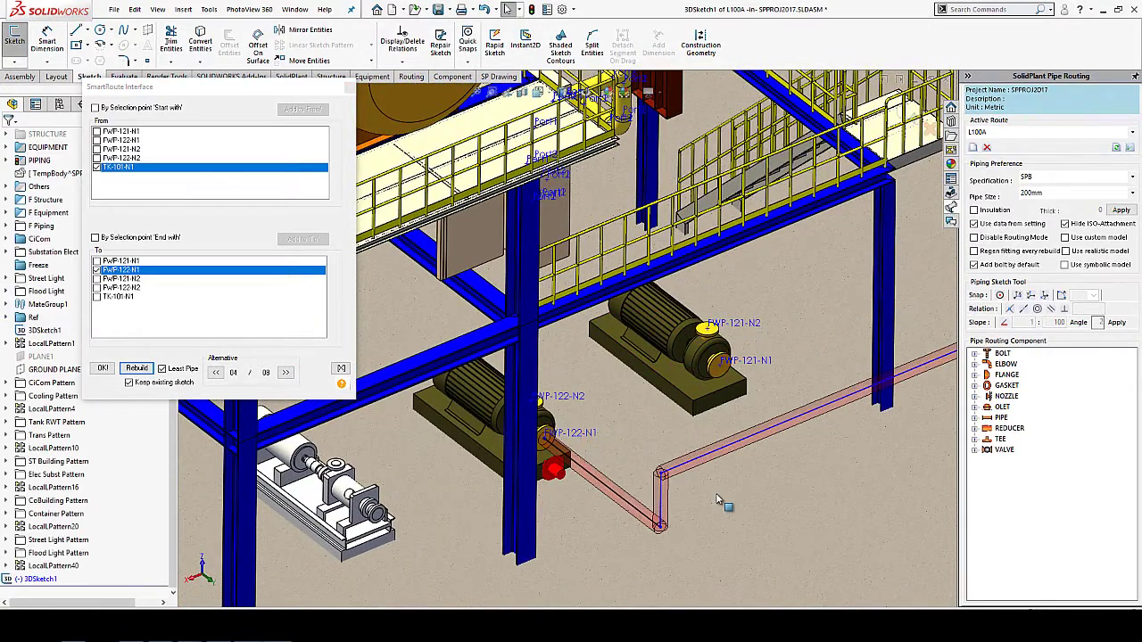
pyautogui.moveTo(714, 493); pyautogui.dragTo(606, 361, button='middle')
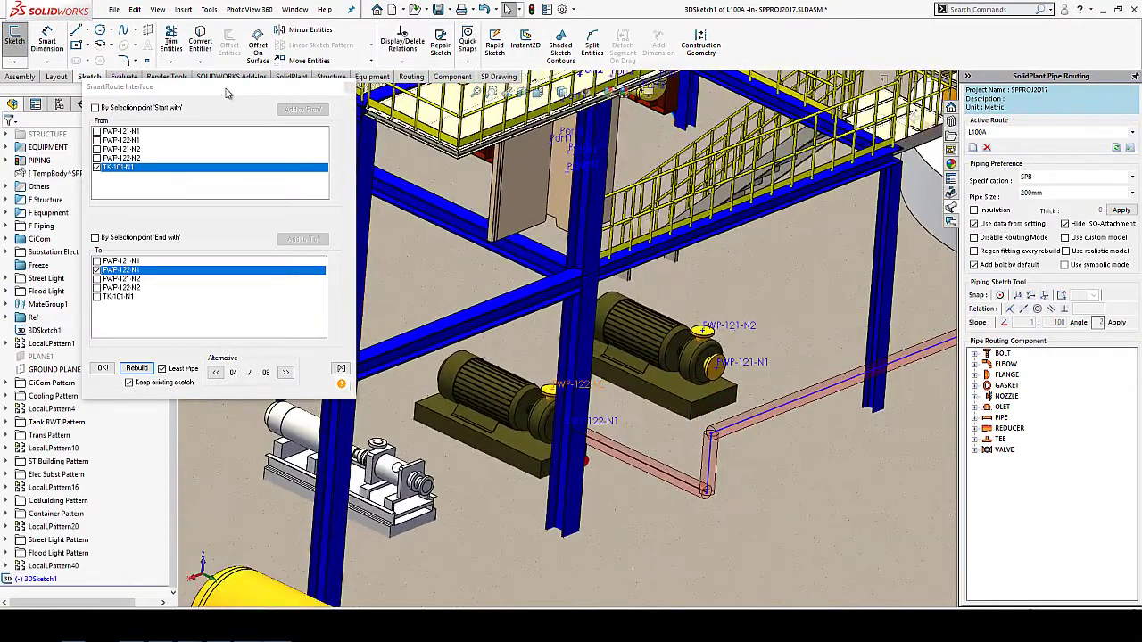
pyautogui.moveTo(226, 93); pyautogui.dragTo(314, 198)
# Sketch a branch from the route down to pump nozzle FWP-121-N1 and build L100A as red pipe.
pyautogui.click(77, 31)
pyautogui.click(838, 384)
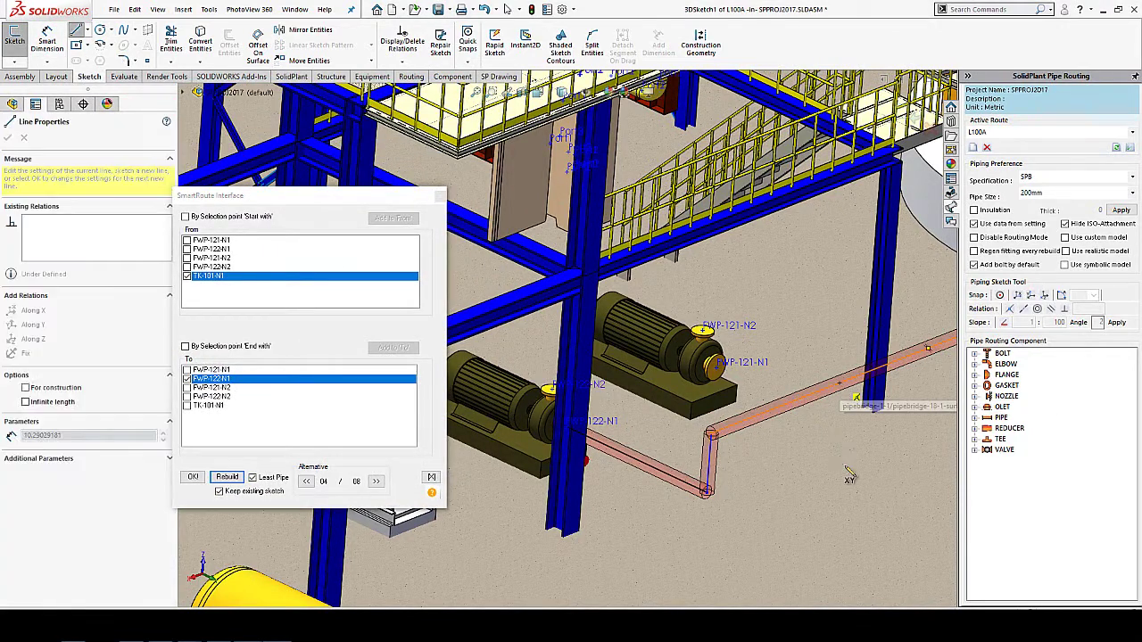
pyautogui.click(834, 460)
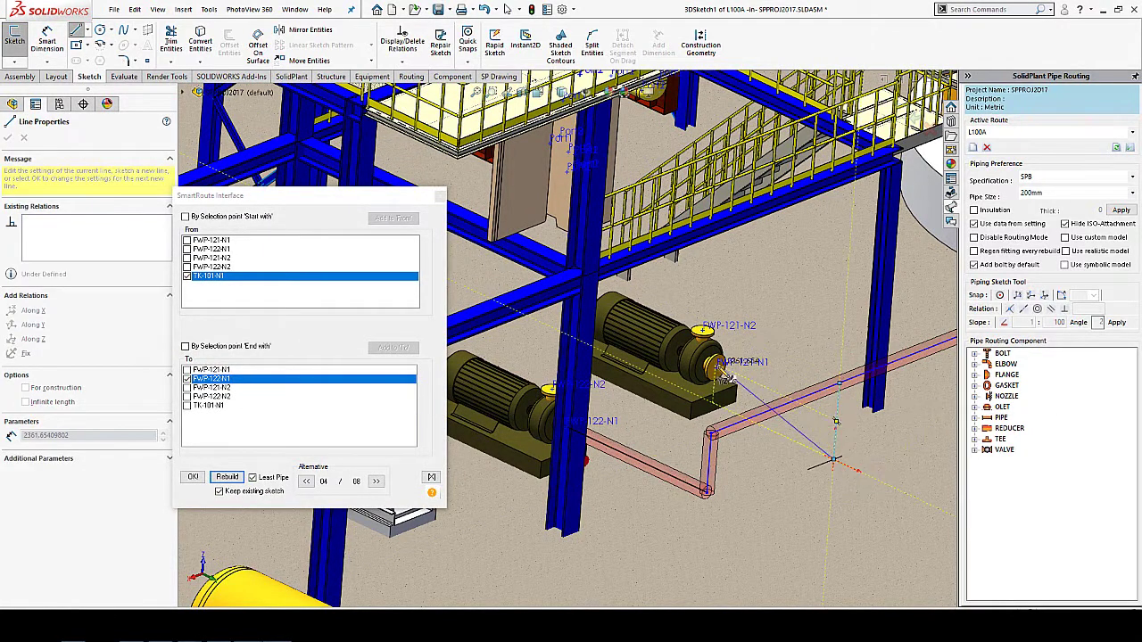
pyautogui.click(724, 373)
pyautogui.rightClick(808, 297)
pyautogui.click(847, 331)
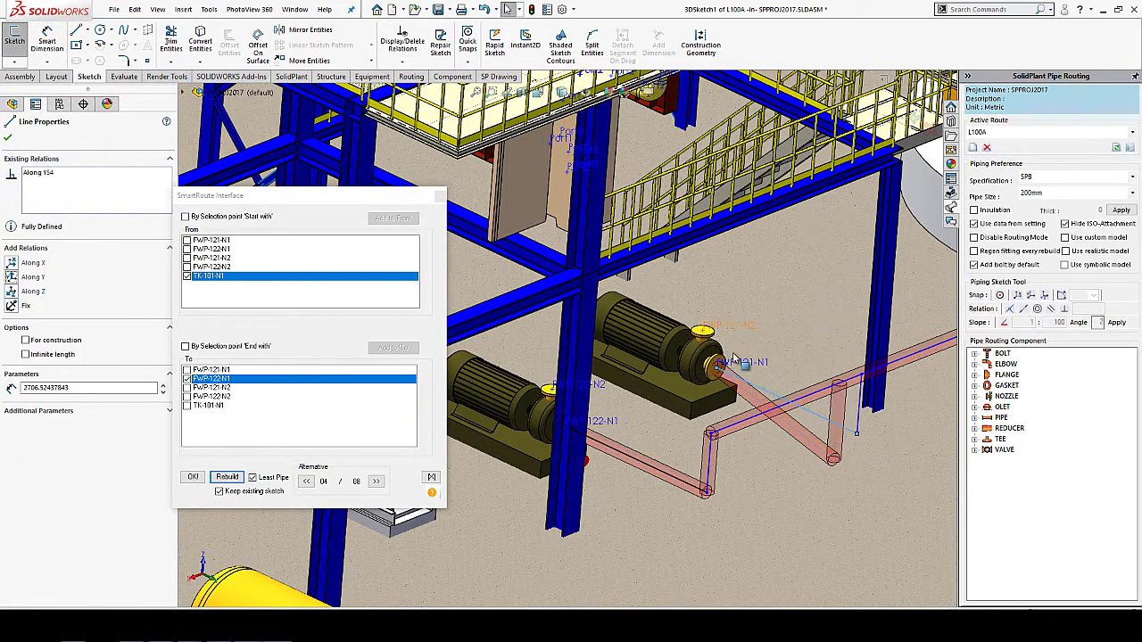
pyautogui.scroll(4, 731, 339)
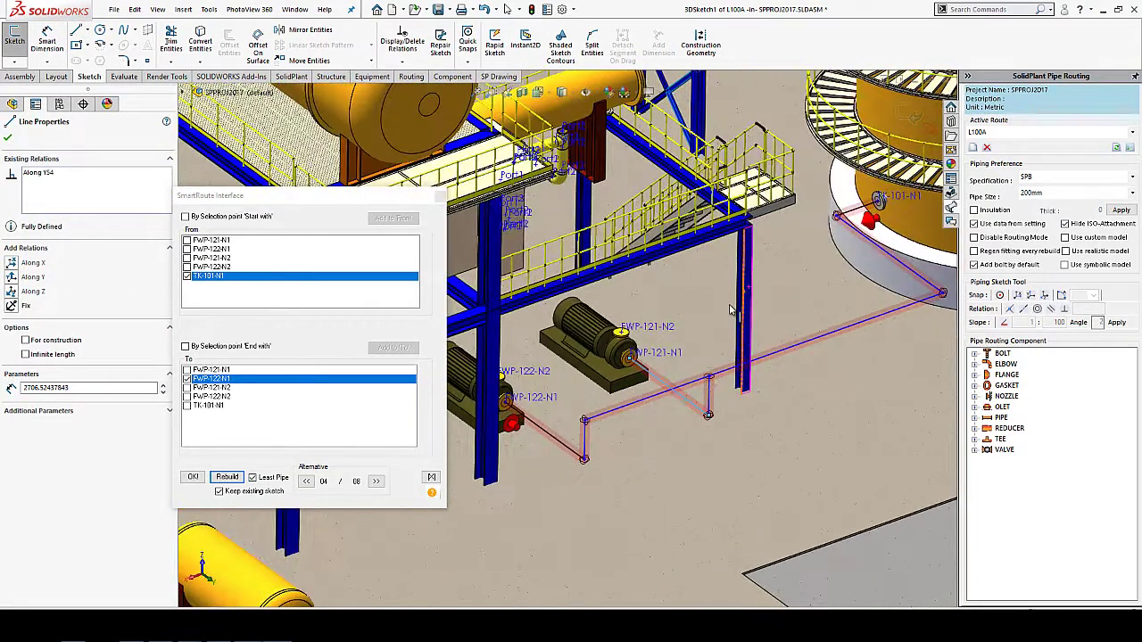
pyautogui.click(204, 476)
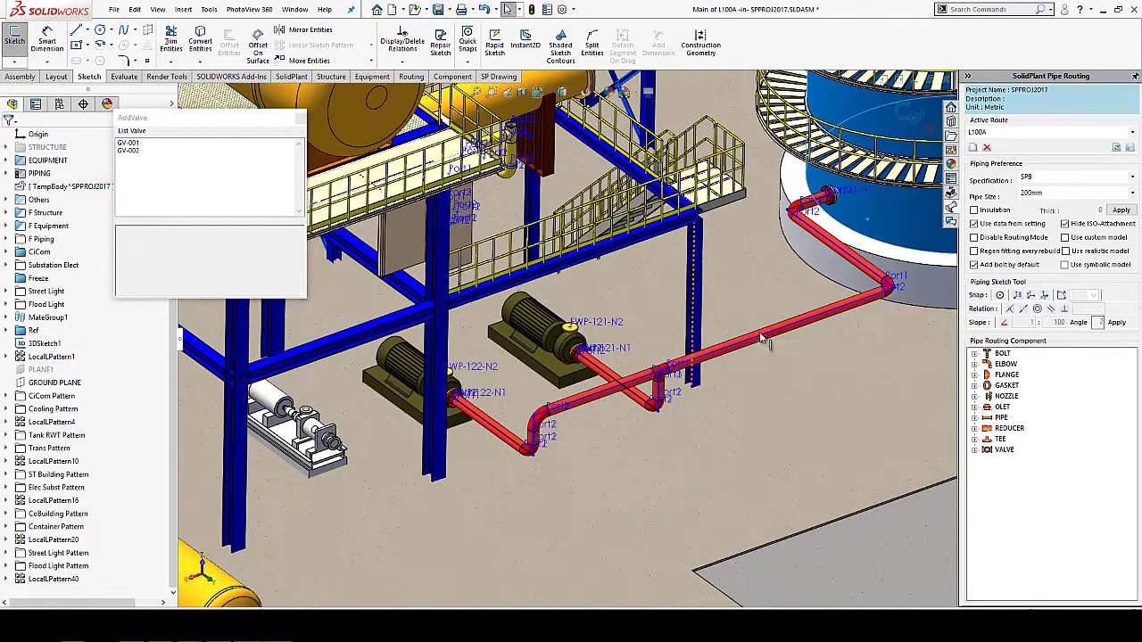
# Switch to the project's document list and turn on sketch-line display in the model.
pyautogui.scroll(-4, 645, 332)
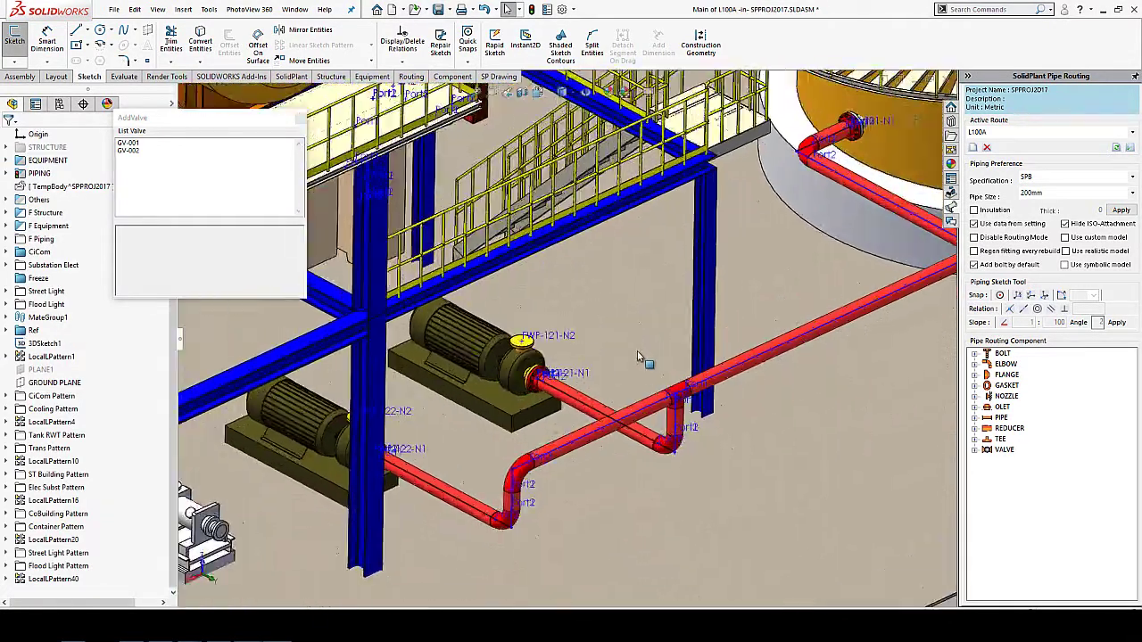
pyautogui.scroll(-2, 637, 355)
pyautogui.click(950, 202)
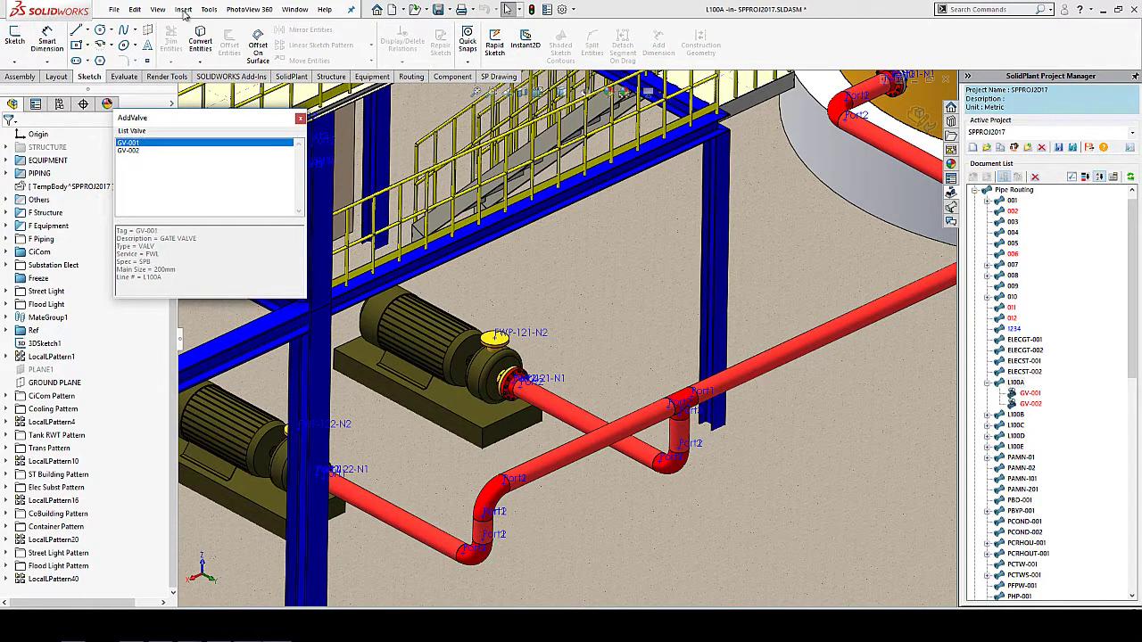
pyautogui.click(160, 9)
pyautogui.moveTo(186, 110)
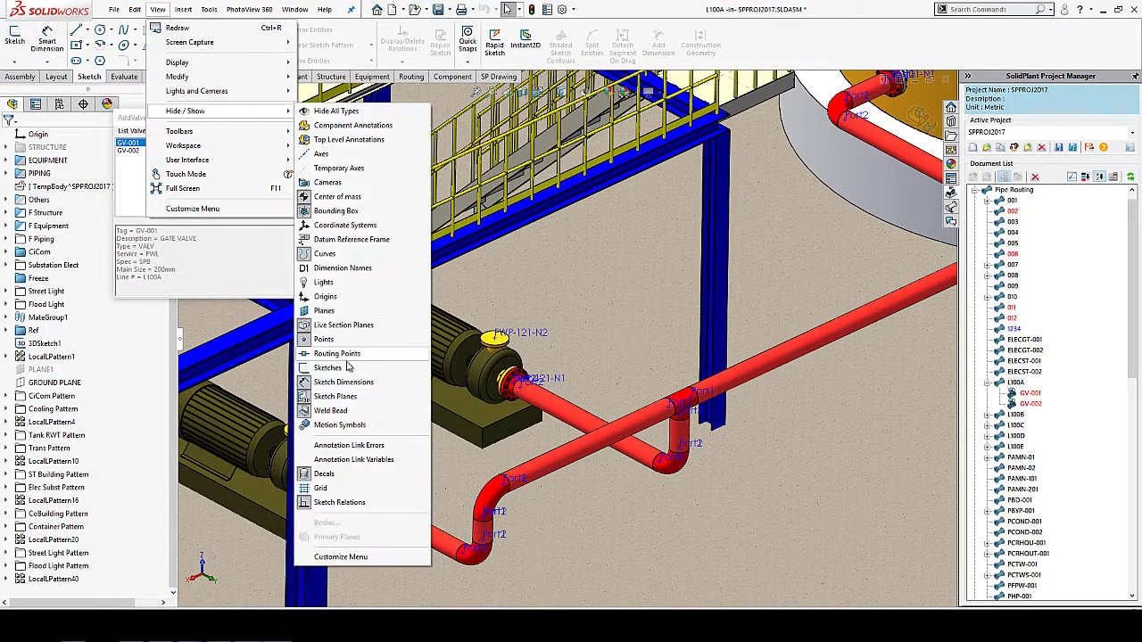
pyautogui.click(348, 366)
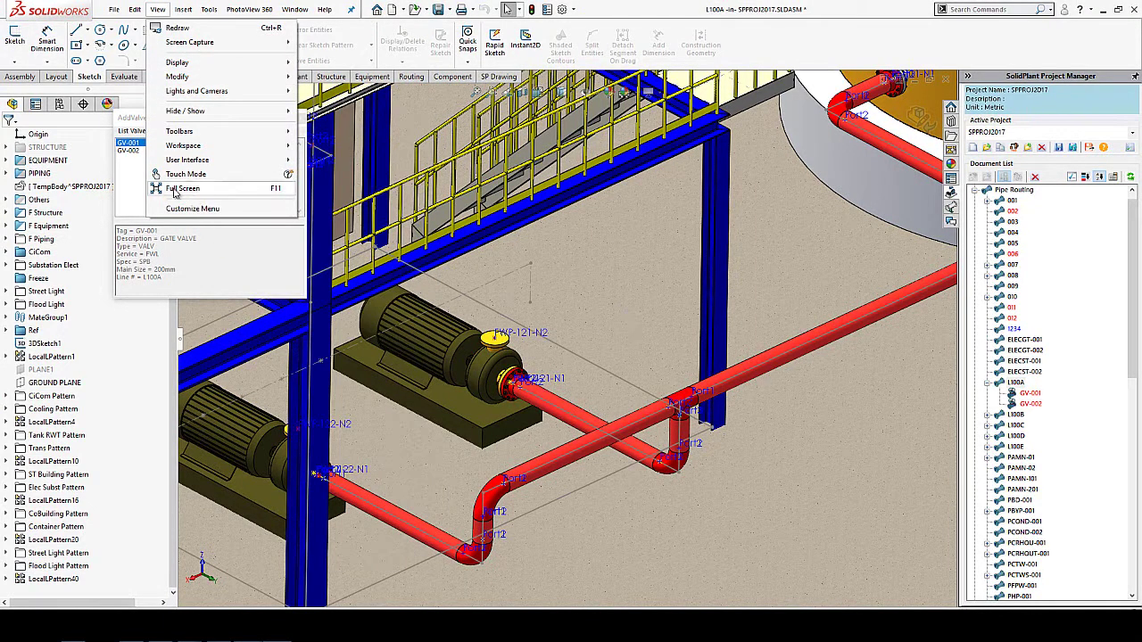
pyautogui.click(136, 176)
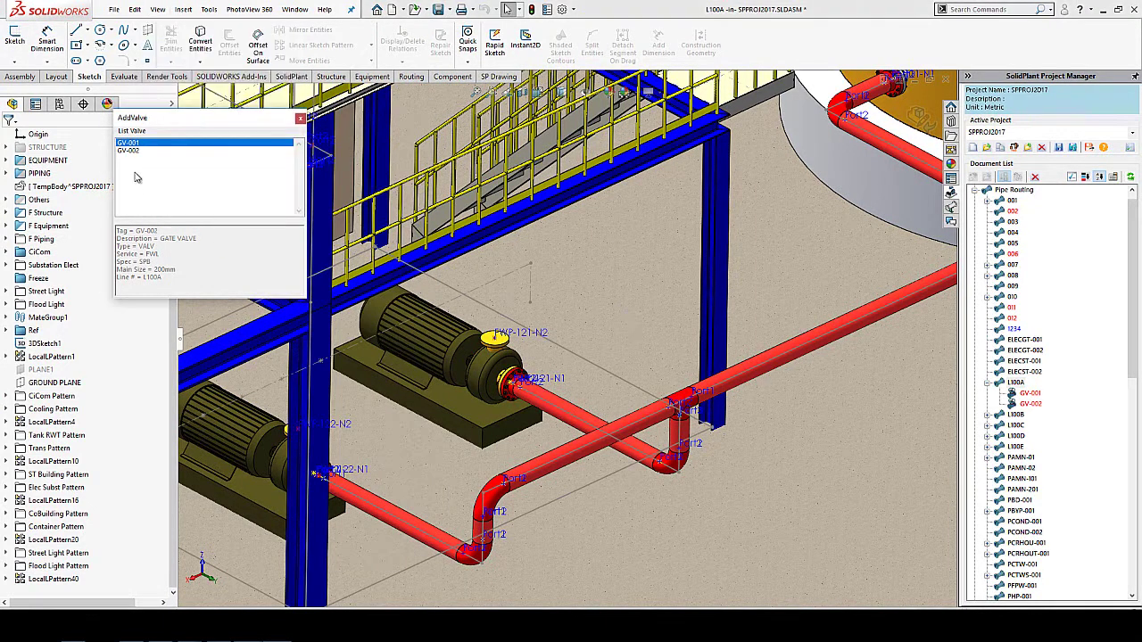
# Insert gate valve GV-001 at a point on the far pump's discharge pipe.
pyautogui.click(606, 384)
pyautogui.click(629, 337)
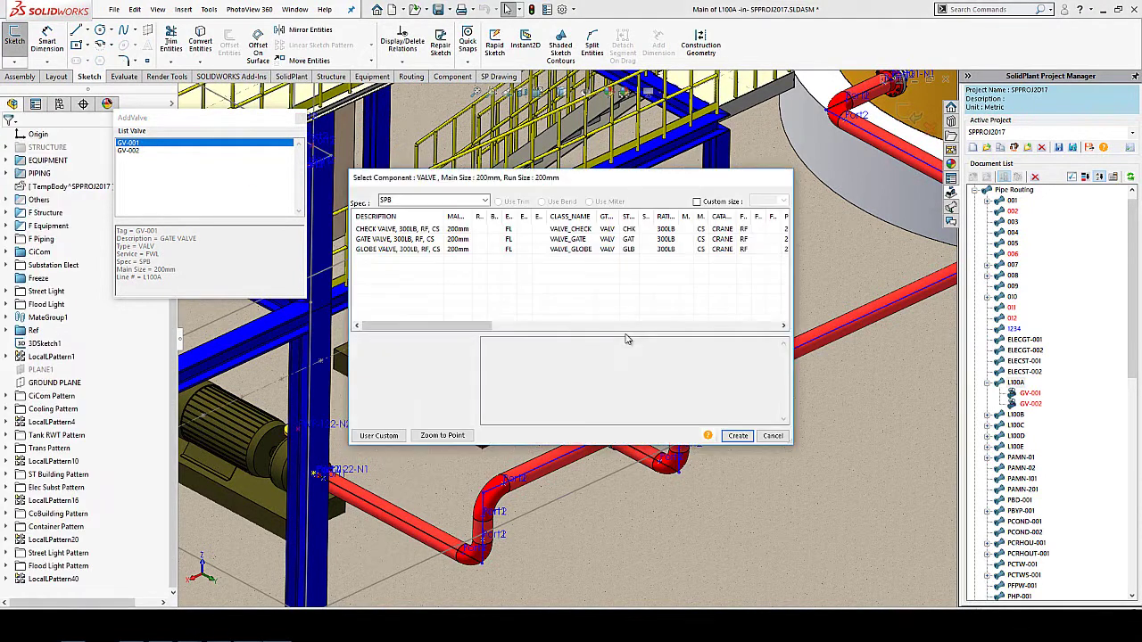
pyautogui.click(401, 230)
pyautogui.click(401, 249)
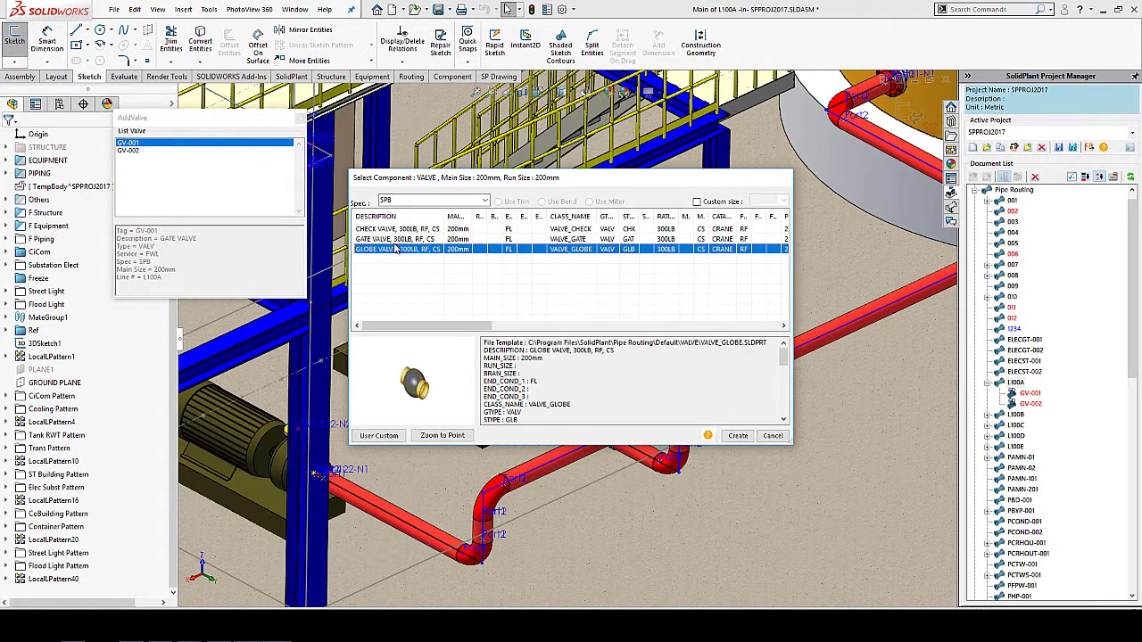
pyautogui.click(401, 229)
pyautogui.click(737, 435)
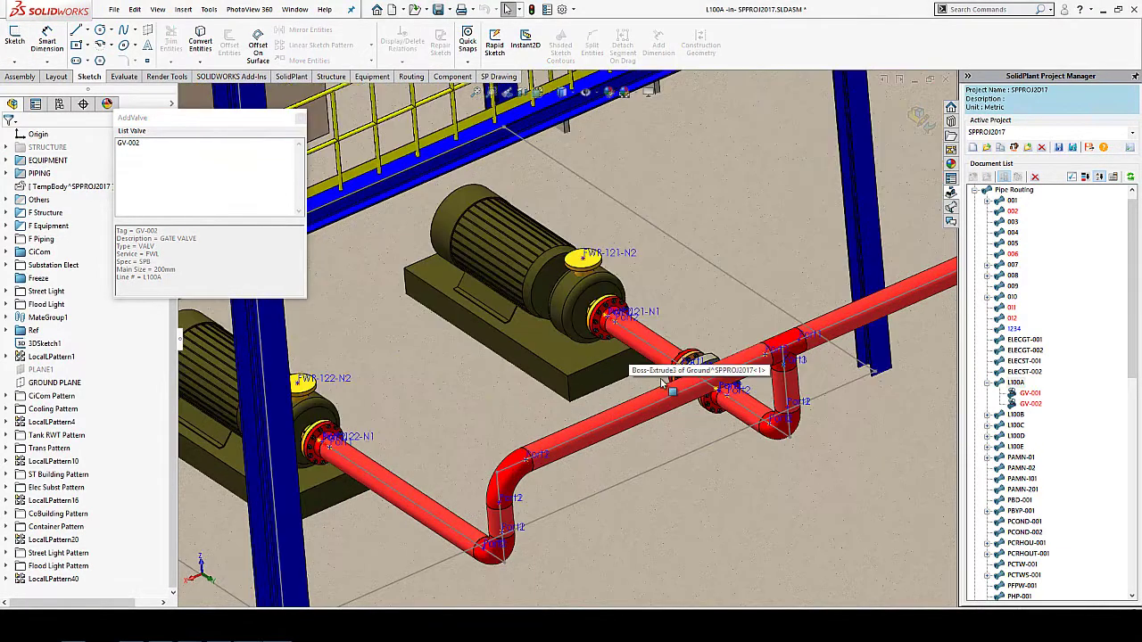
# Hide the port and tag labels on the model.
pyautogui.click(157, 9)
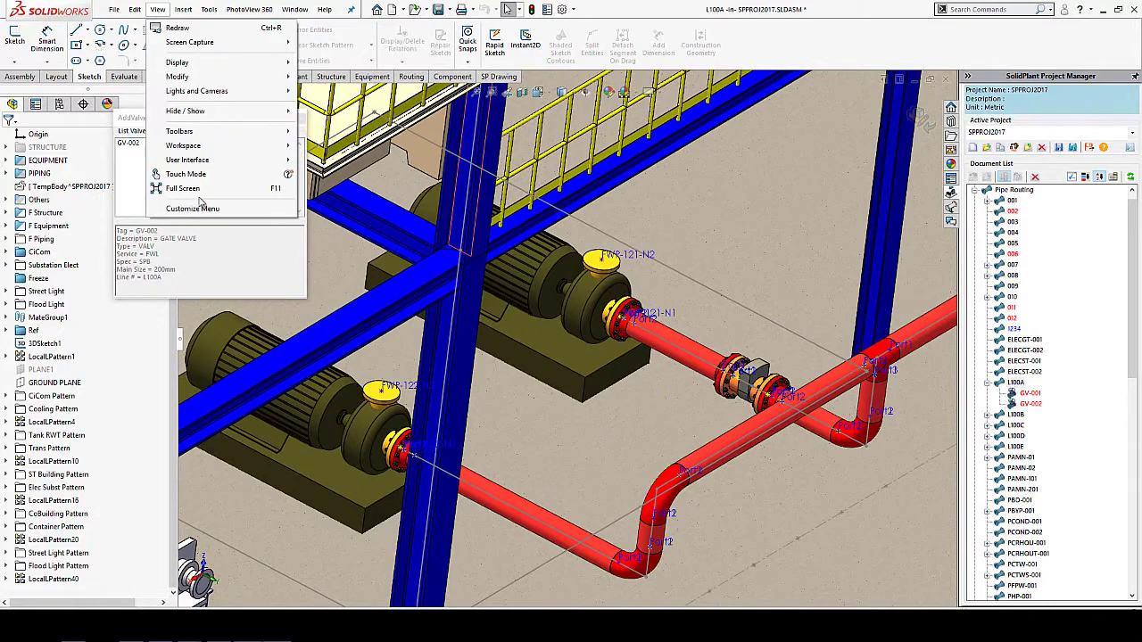
pyautogui.moveTo(186, 111)
pyautogui.click(370, 339)
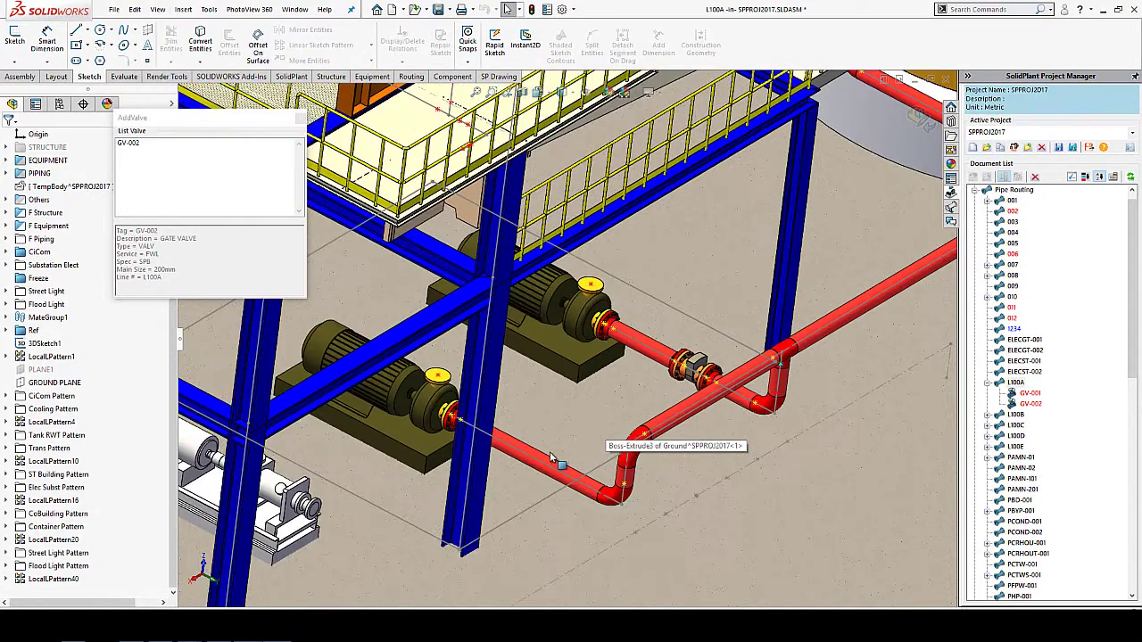
pyautogui.scroll(-3, 535, 455)
# Drop gate valve GV-002 onto the near pump's discharge pipe and create it.
pyautogui.moveTo(129, 143); pyautogui.dragTo(249, 193)
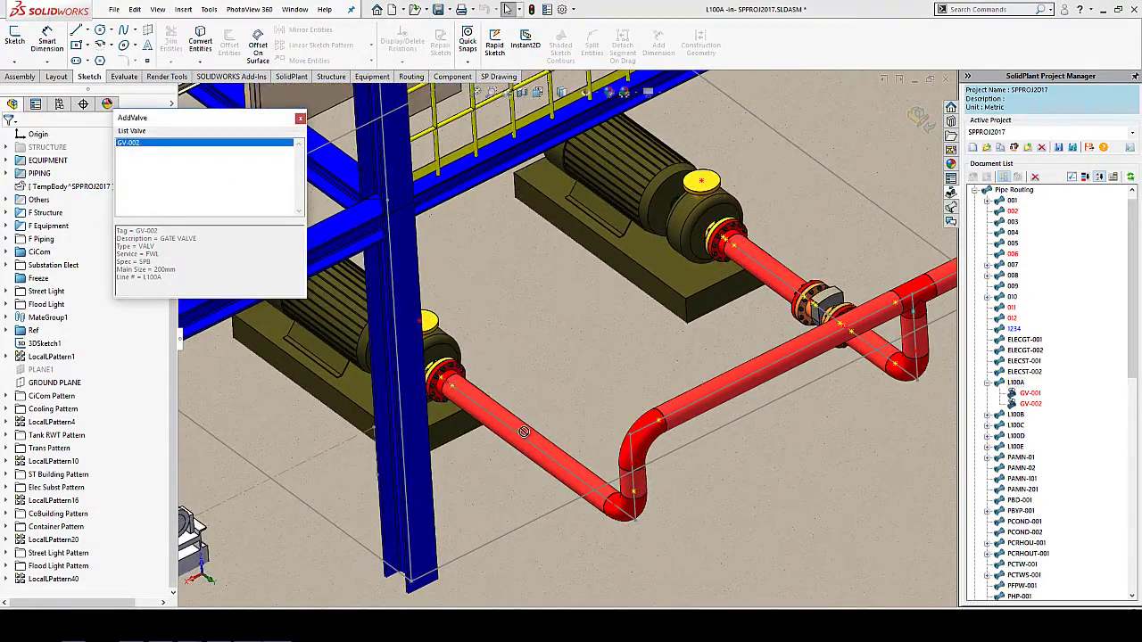
pyautogui.moveTo(533, 437); pyautogui.dragTo(535, 438)
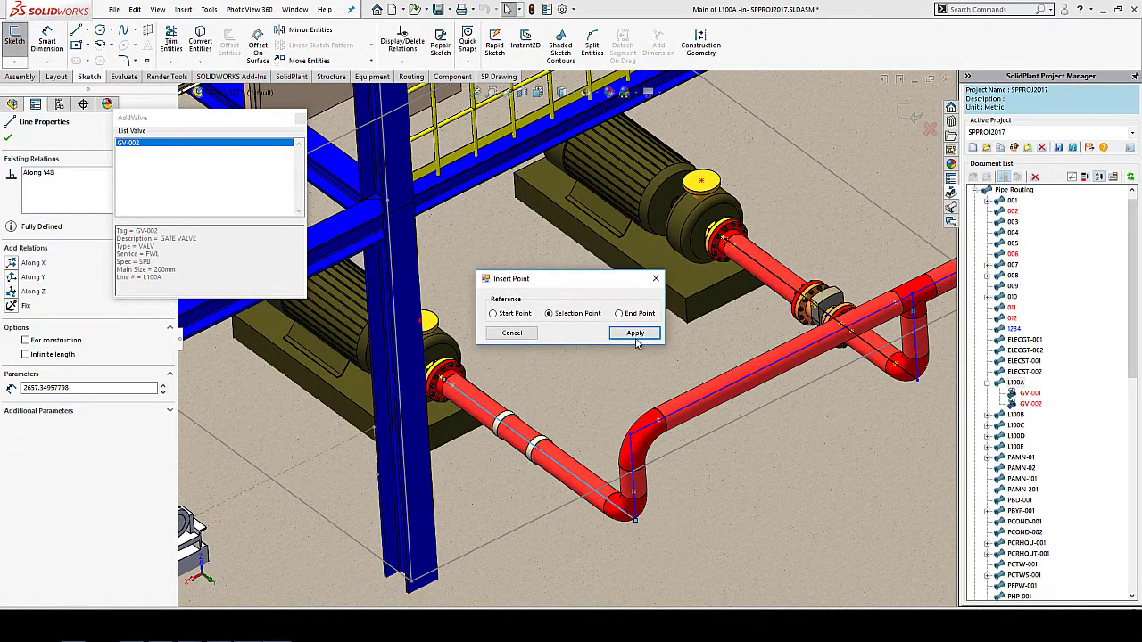
pyautogui.click(635, 333)
pyautogui.click(421, 240)
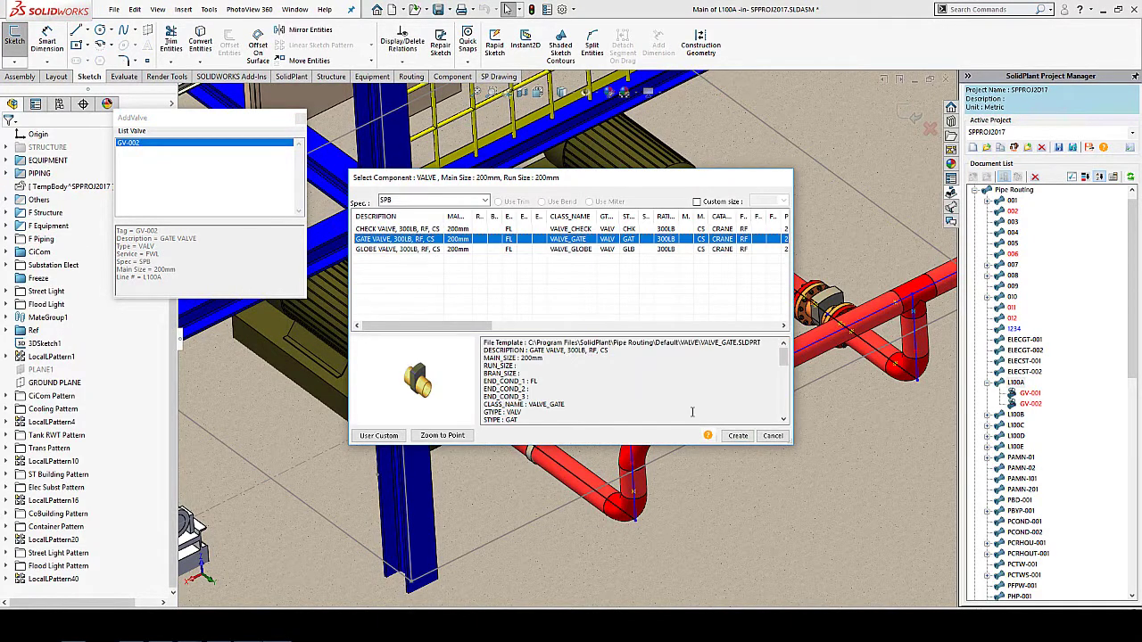
pyautogui.click(737, 435)
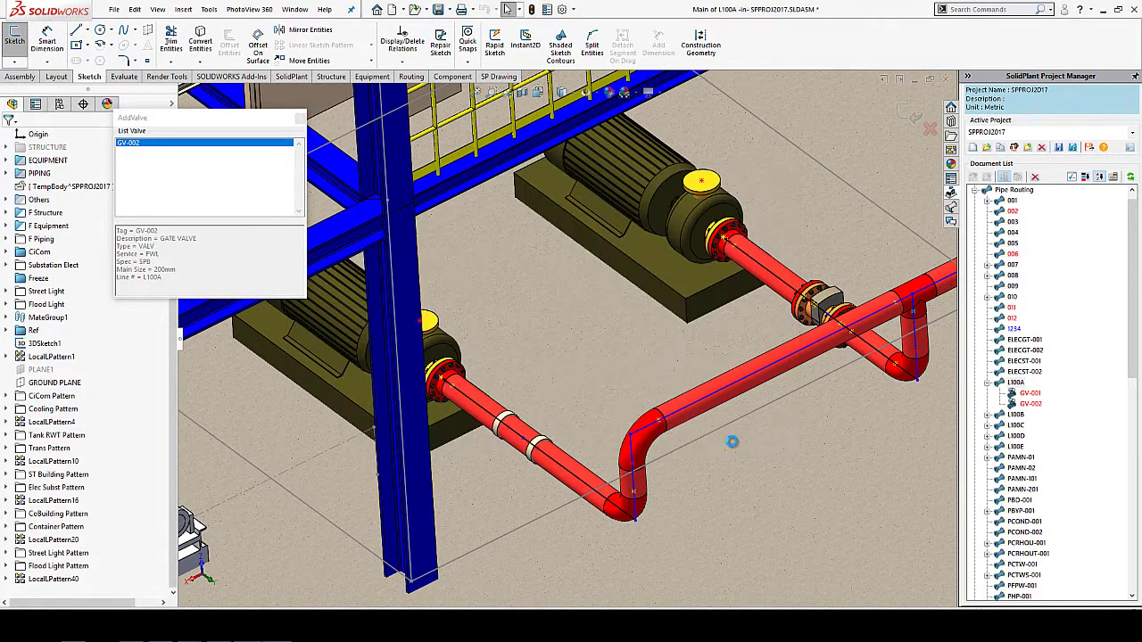
pyautogui.click(769, 276)
# Dimension the pump pipe line's length to 1200.
pyautogui.rightClick(769, 277)
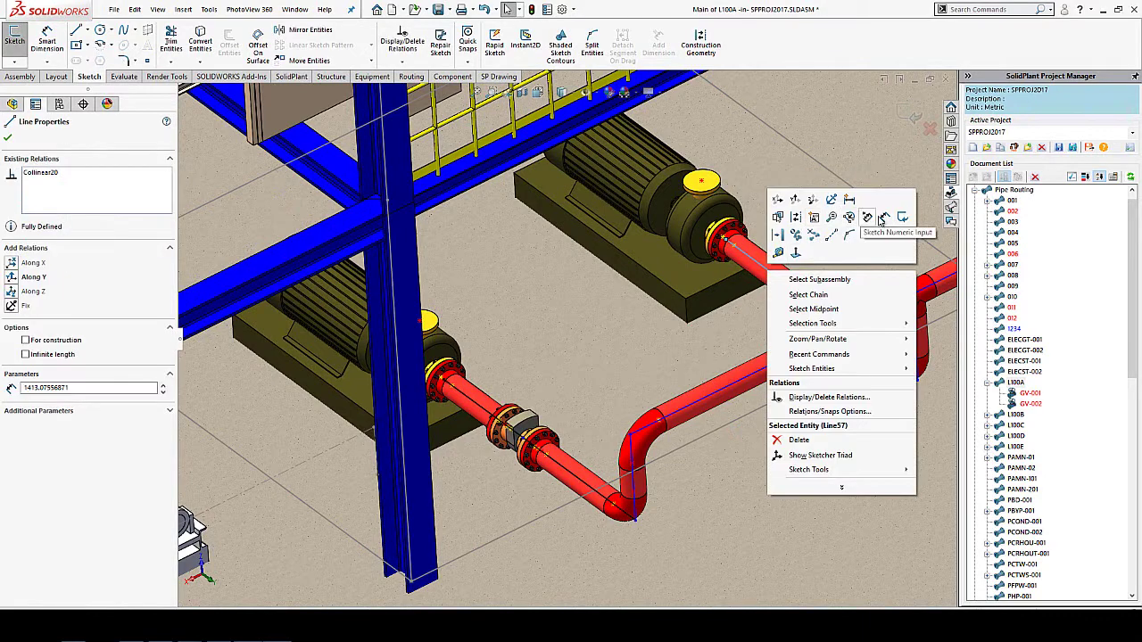
pyautogui.press('Escape')
pyautogui.click(825, 207)
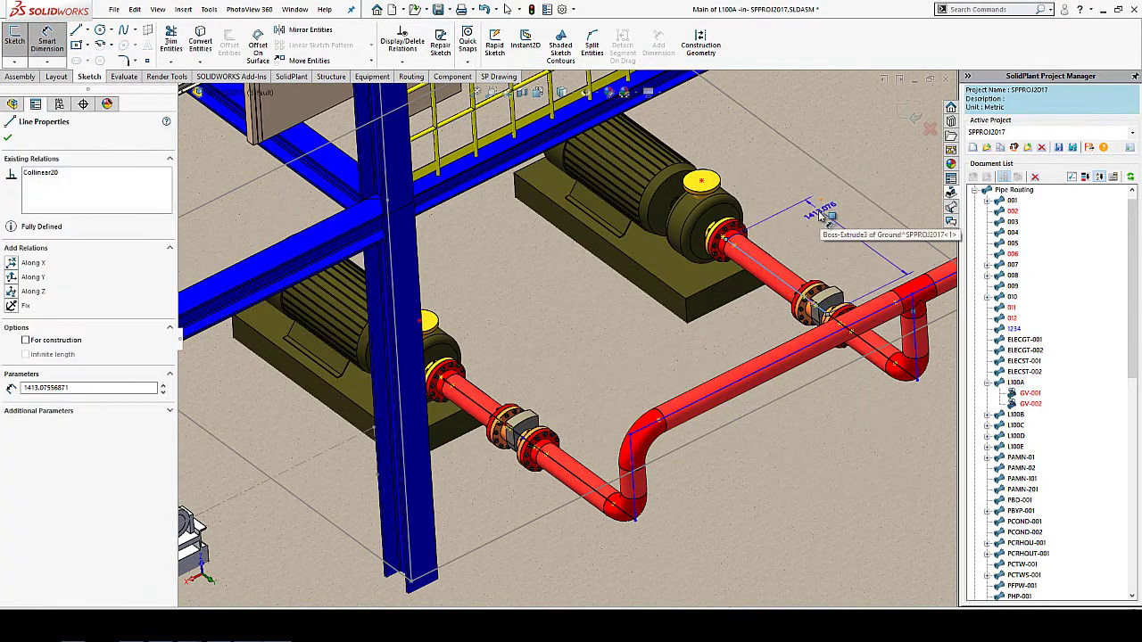
pyautogui.scroll(3, 825, 214)
pyautogui.scroll(-5, 662, 335)
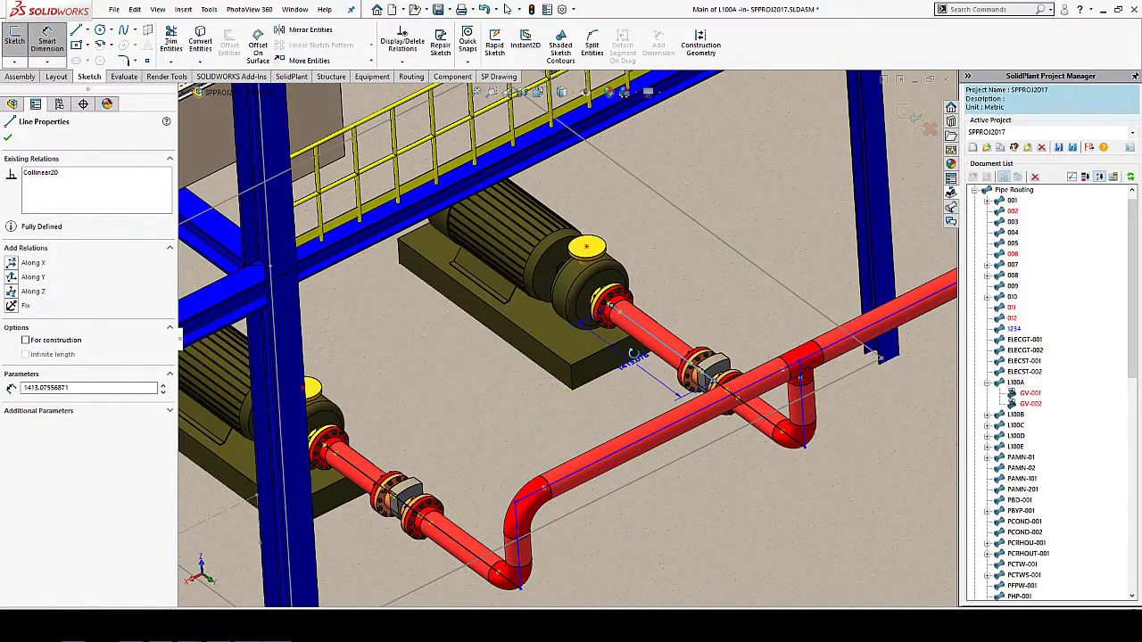
pyautogui.moveTo(631, 353)
pyautogui.mouseDown(button='middle')
pyautogui.moveTo(622, 272)
pyautogui.moveTo(581, 190)
pyautogui.mouseUp(button='middle')
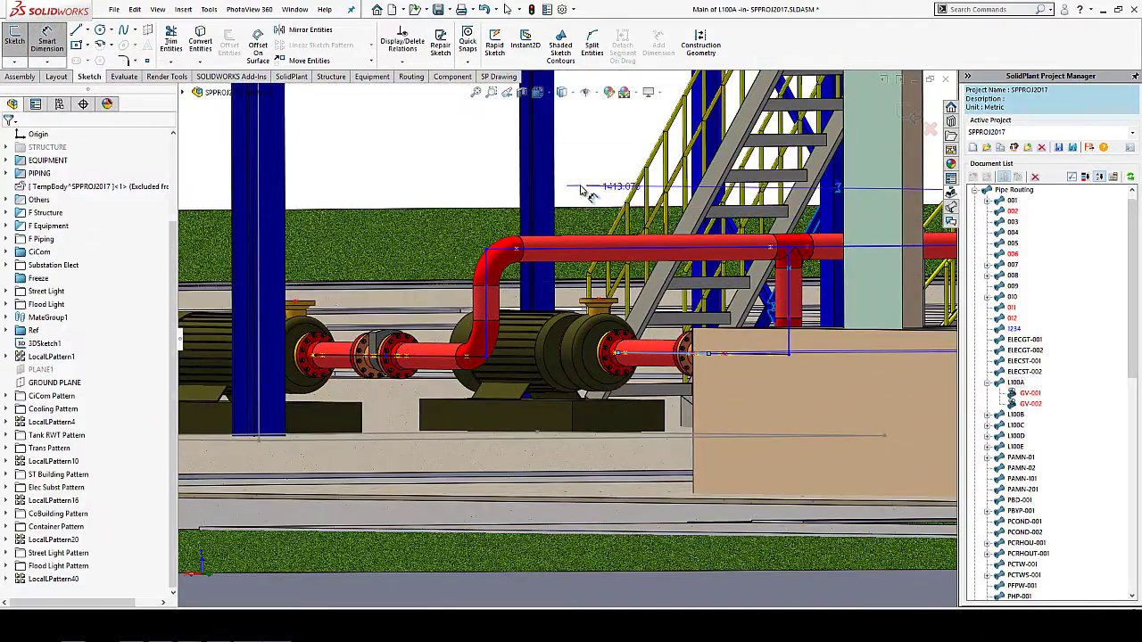
pyautogui.click(582, 190)
pyautogui.write('1200')
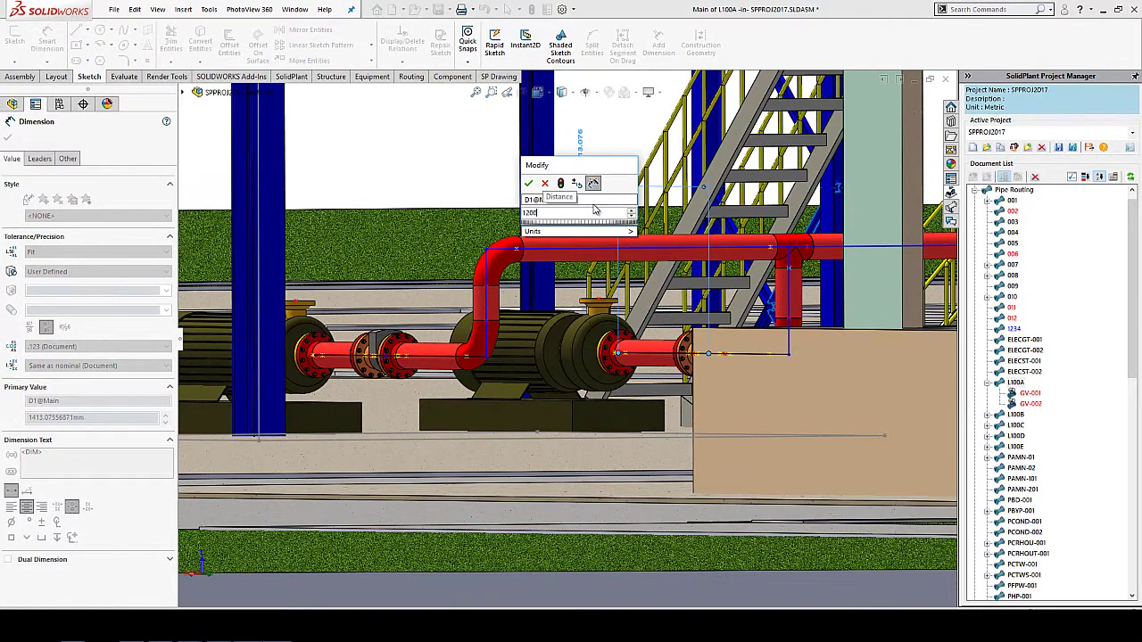
pyautogui.press('Return')
pyautogui.press('Escape')
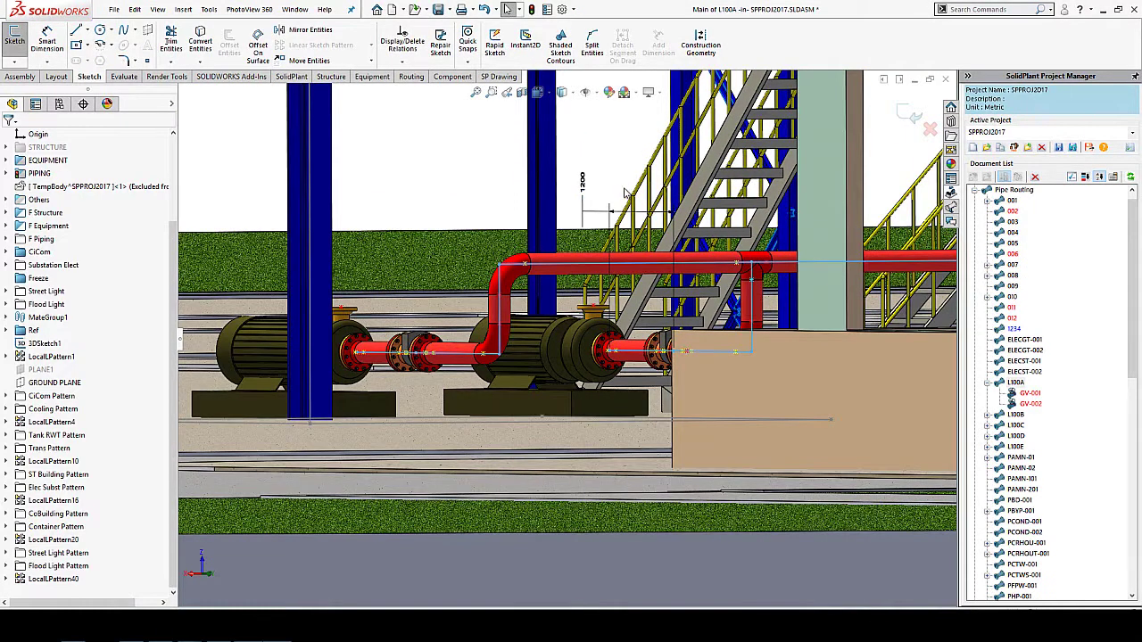
# Return to an isometric view of the pumps and hide the sketch lines.
pyautogui.moveTo(626, 193); pyautogui.dragTo(404, 326, button='middle')
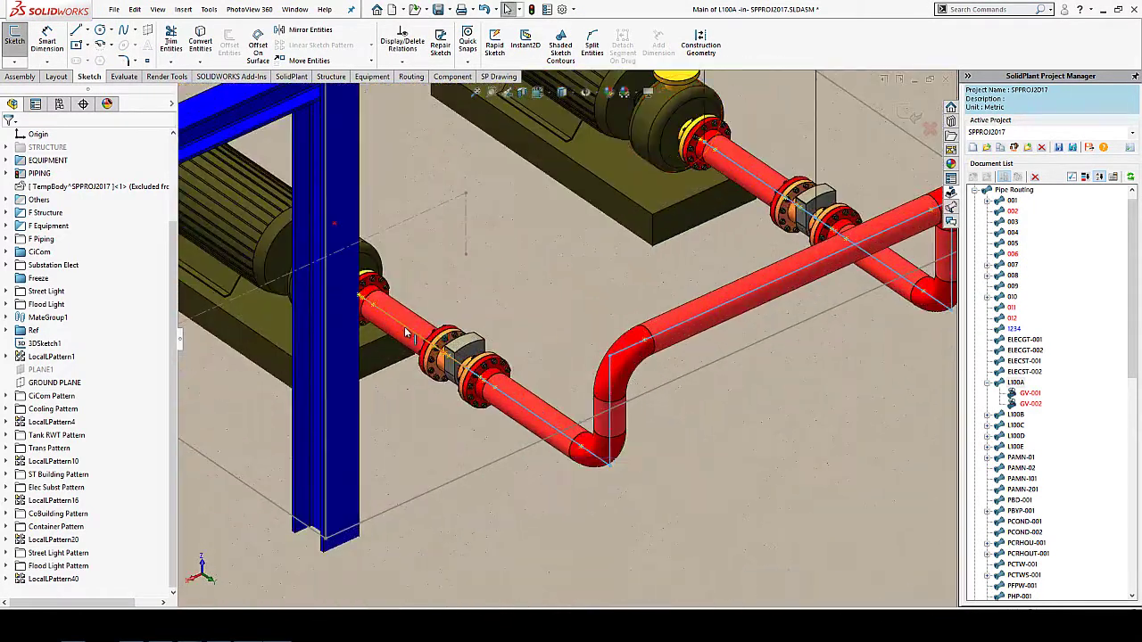
pyautogui.click(404, 326)
pyautogui.keyDown('ctrl'); pyautogui.click(763, 185); pyautogui.keyUp('ctrl')
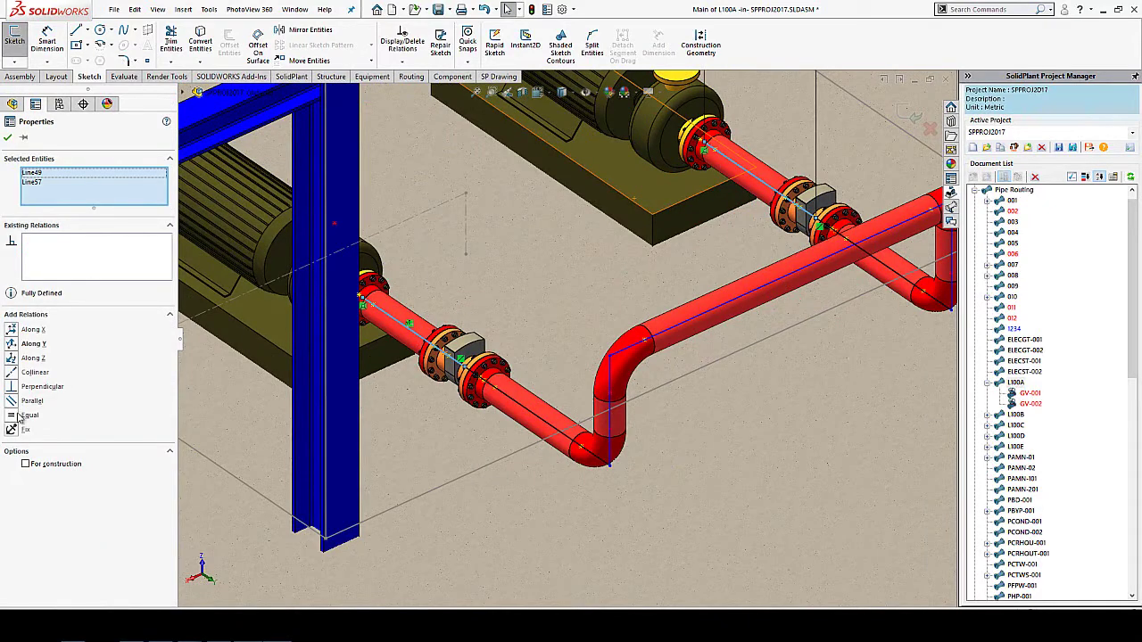
pyautogui.click(644, 301)
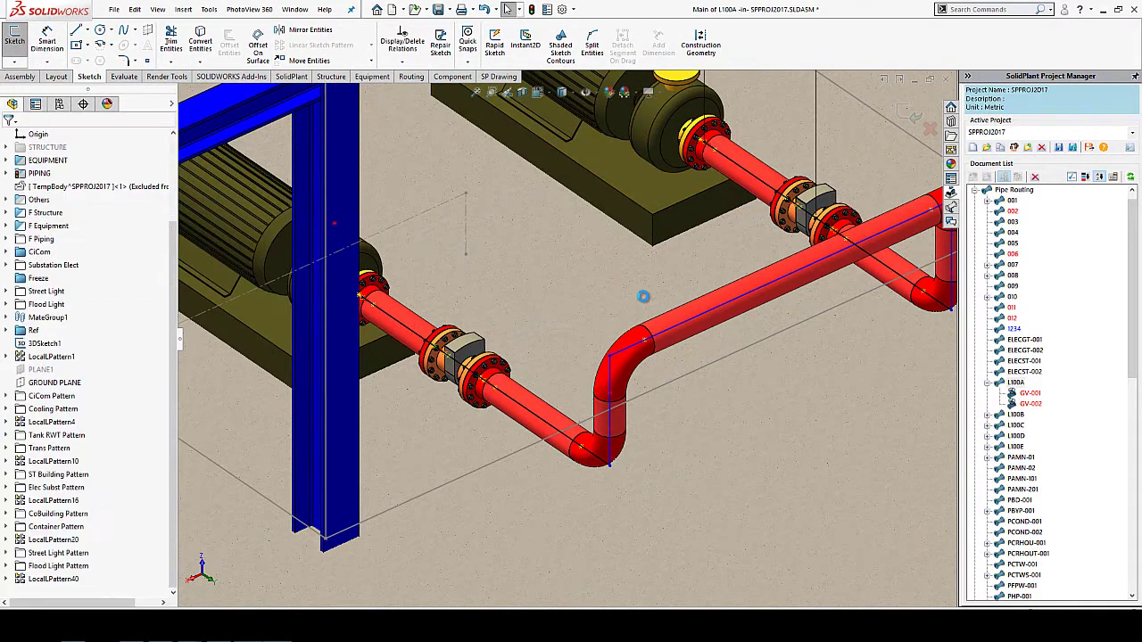
pyautogui.click(157, 13)
pyautogui.moveTo(185, 110)
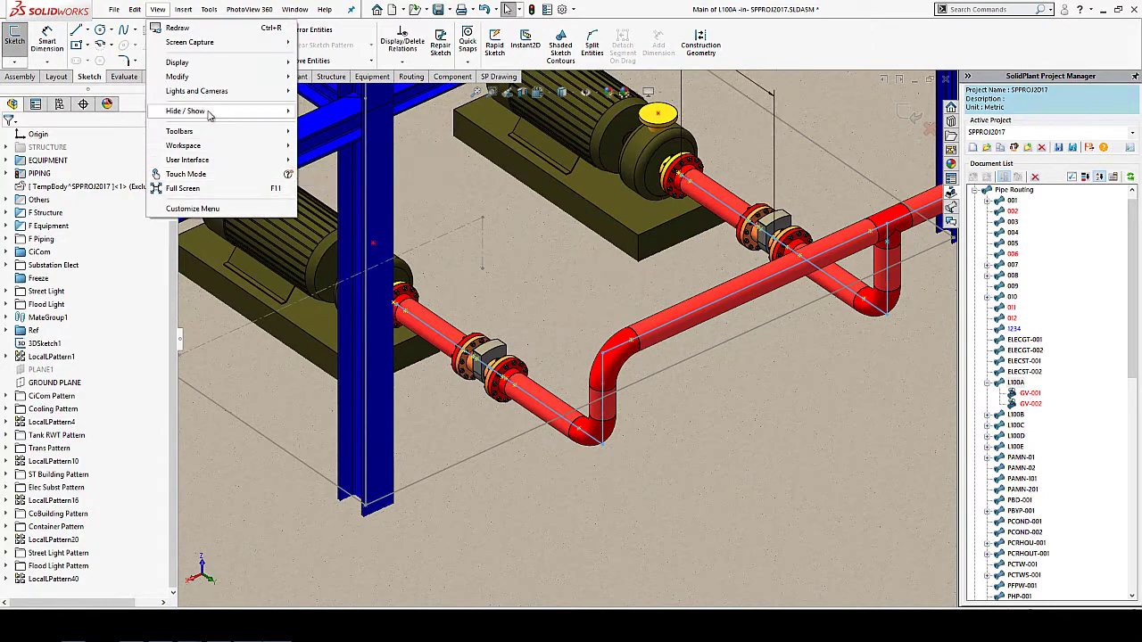
pyautogui.click(356, 370)
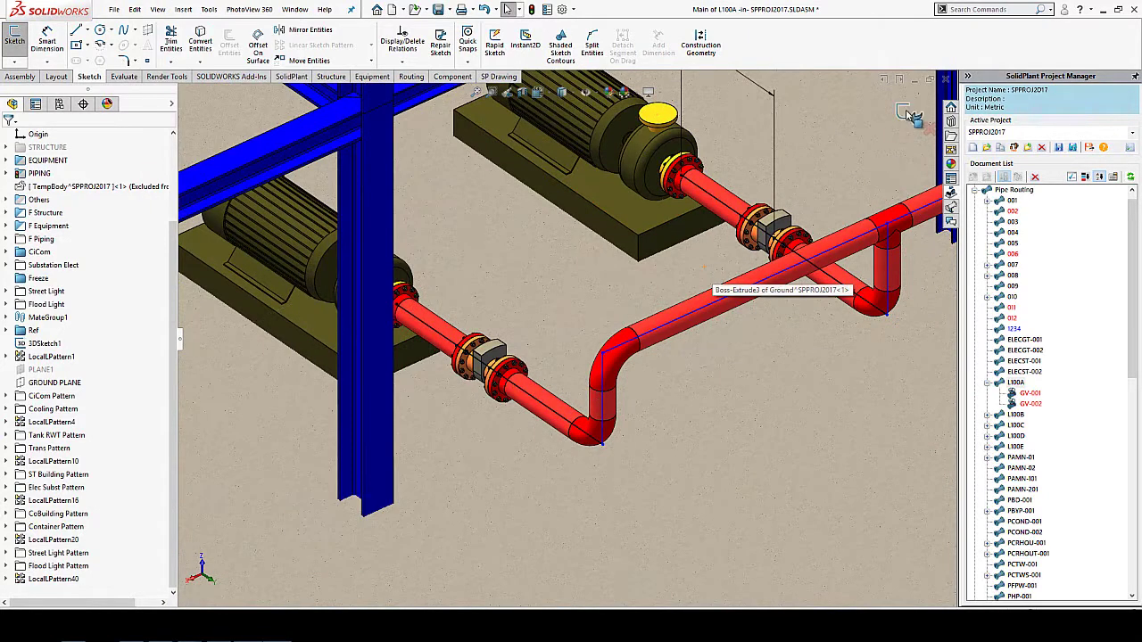
# Exit the sketch and component, then edit the Main sketch under PIPING > L100A-1.
pyautogui.click(910, 115)
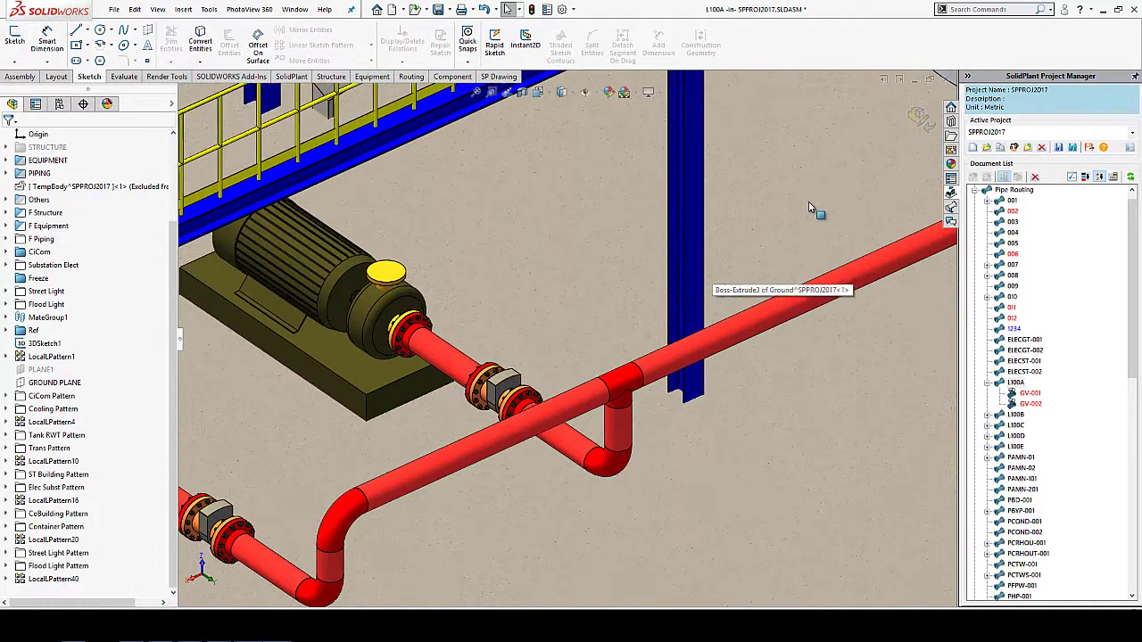
pyautogui.click(918, 115)
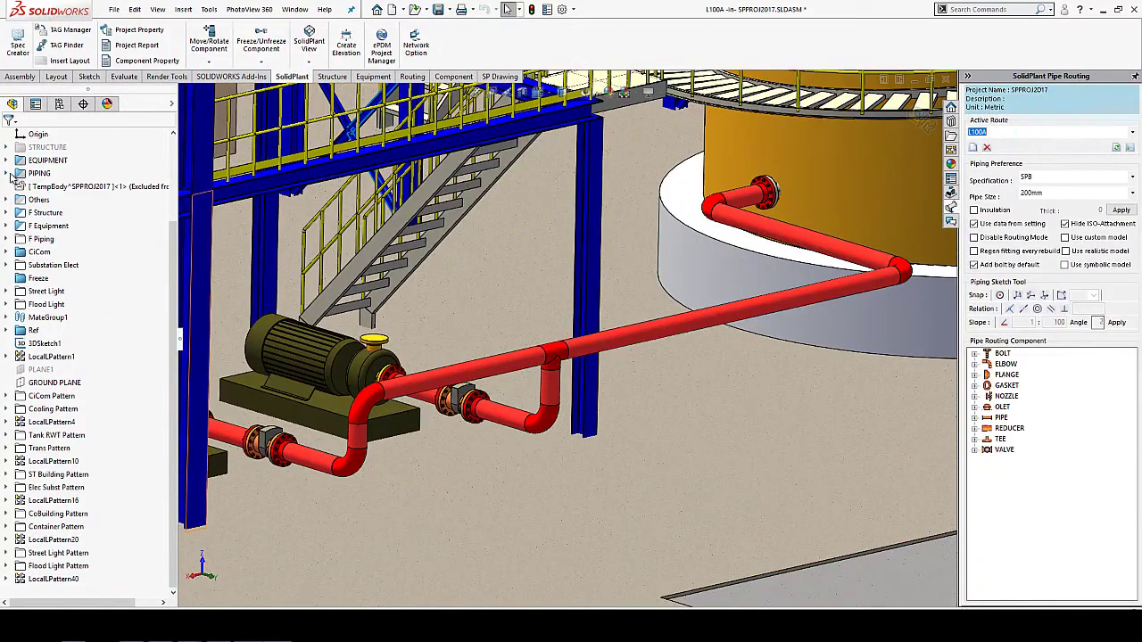
pyautogui.click(8, 173)
pyautogui.scroll(-3, 94, 386)
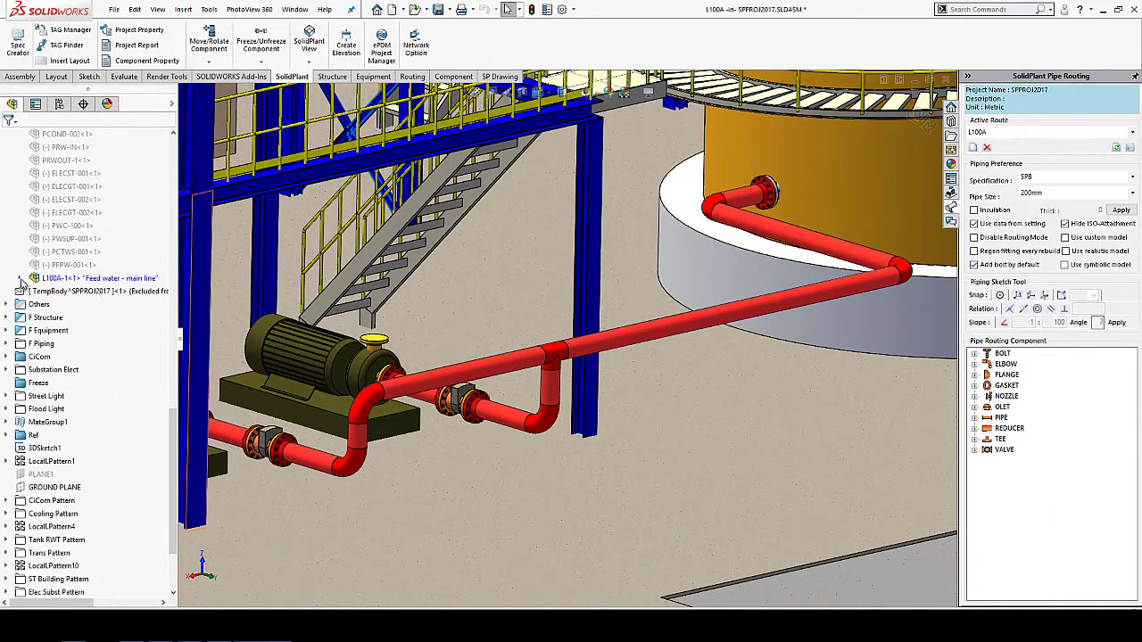
pyautogui.click(21, 278)
pyautogui.click(70, 462)
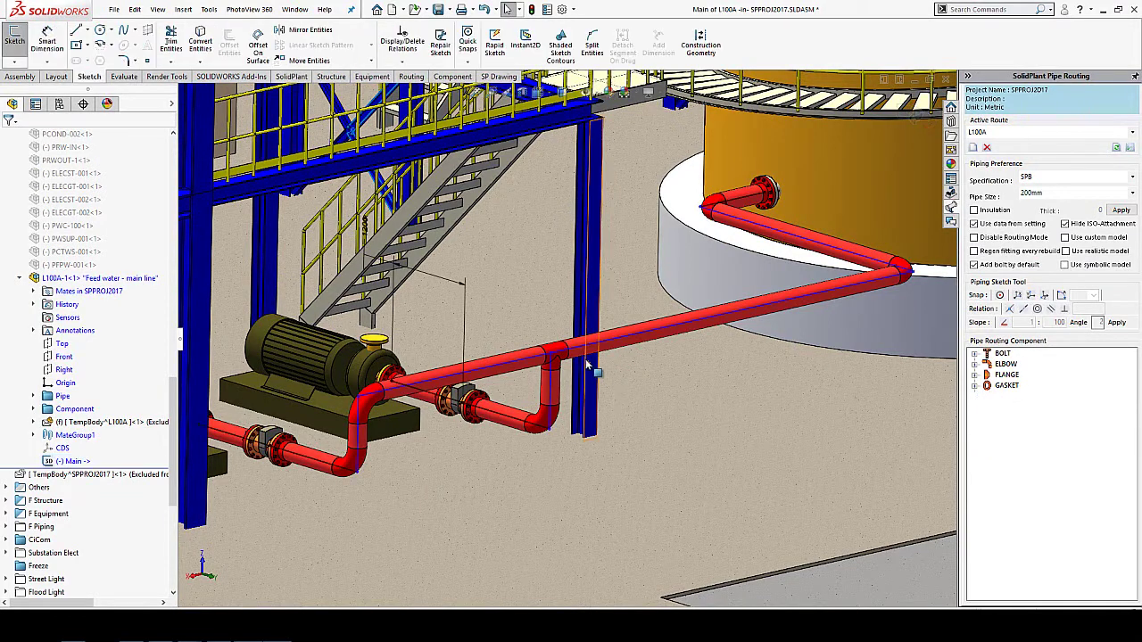
pyautogui.click(412, 77)
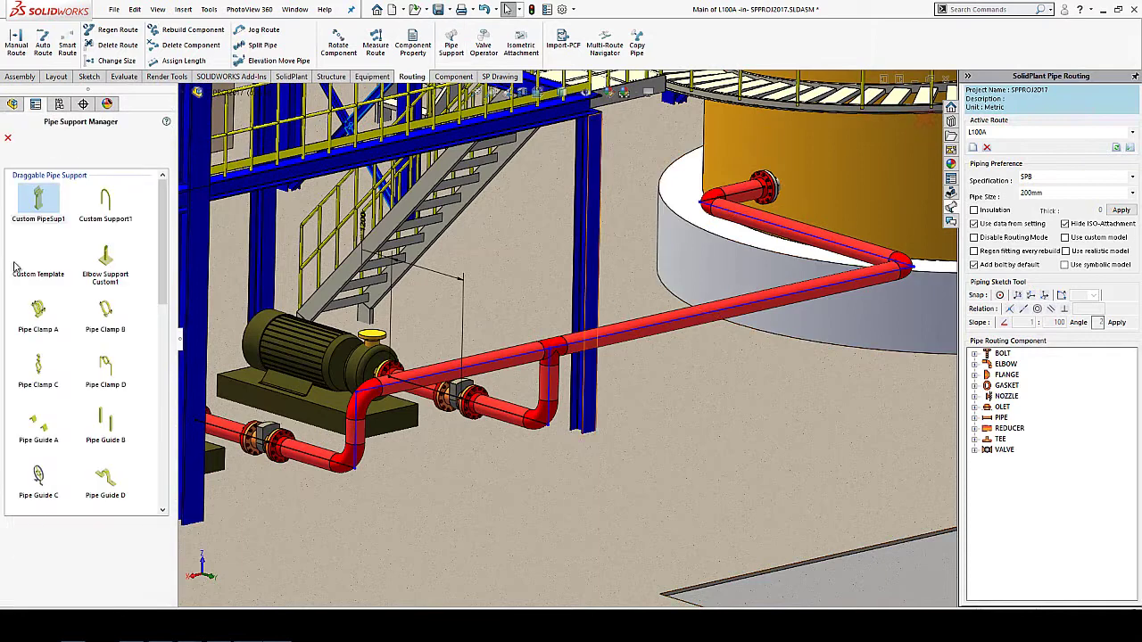
# Place a pipe shoe support under the long feed-water pipe, extended down to the floor face.
pyautogui.scroll(-2, 38, 286)
pyautogui.scroll(-3, 38, 285)
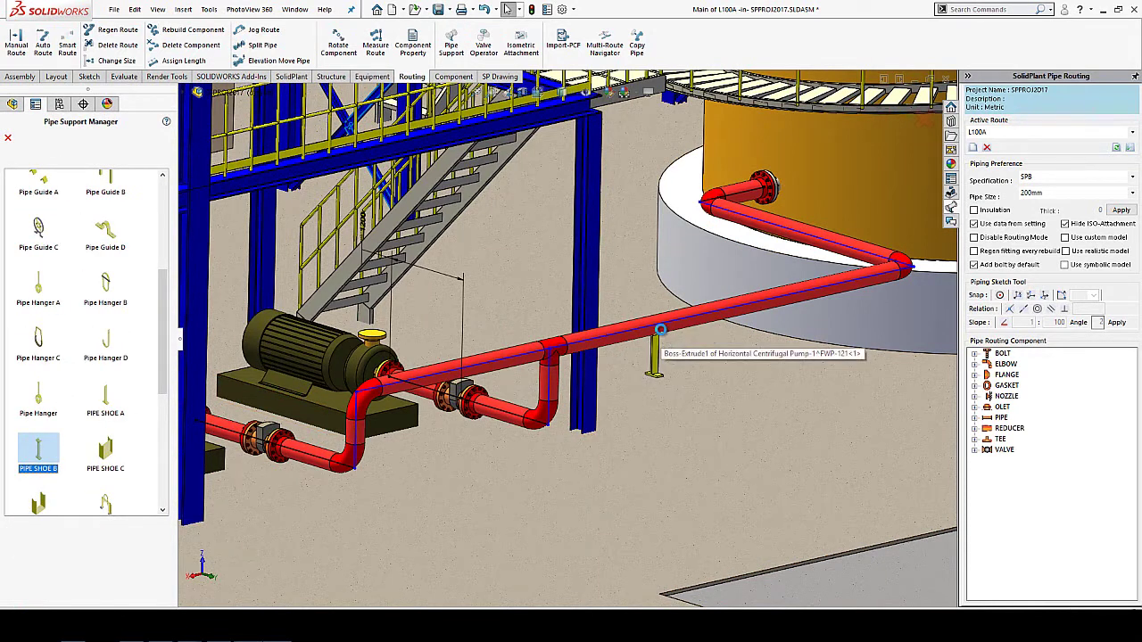
pyautogui.click(681, 332)
pyautogui.scroll(-3, 645, 336)
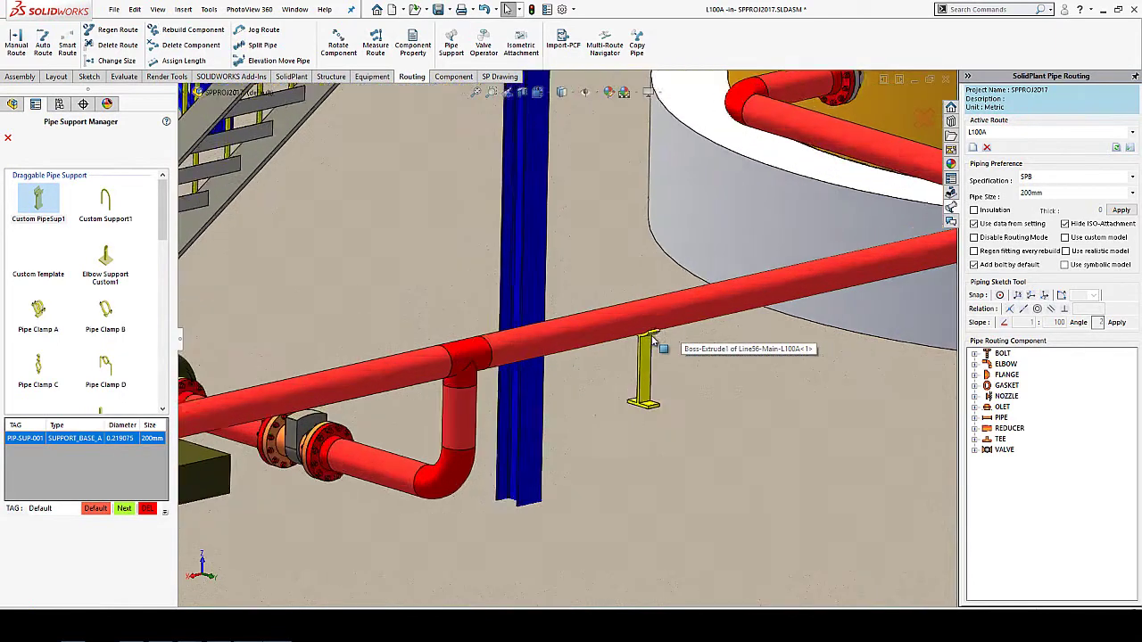
pyautogui.scroll(-3, 645, 336)
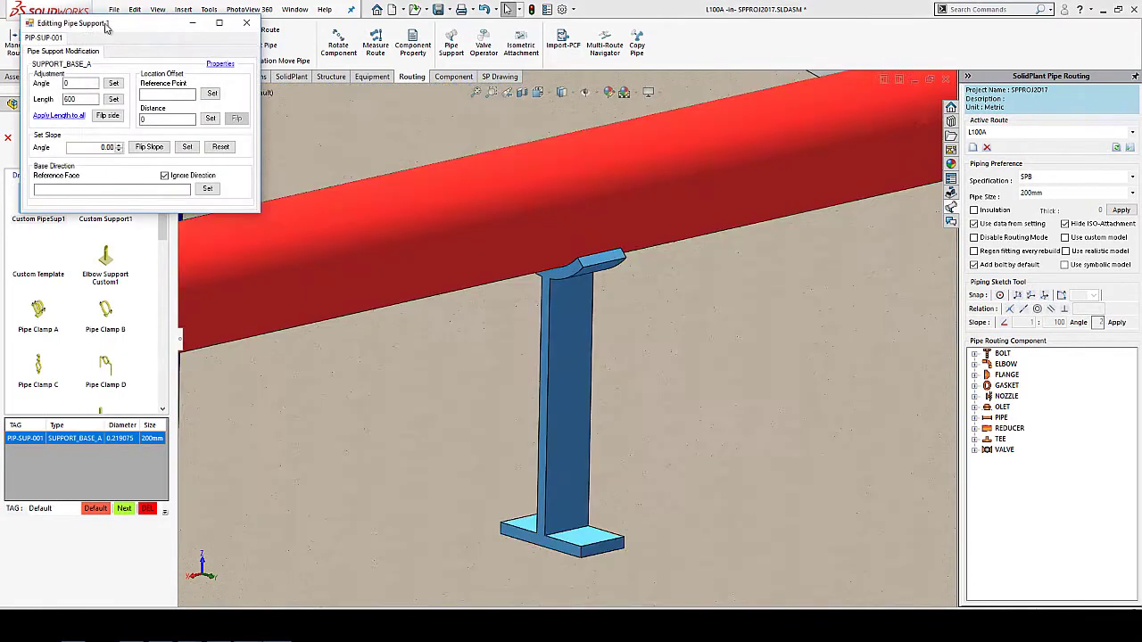
pyautogui.moveTo(105, 25); pyautogui.dragTo(273, 161)
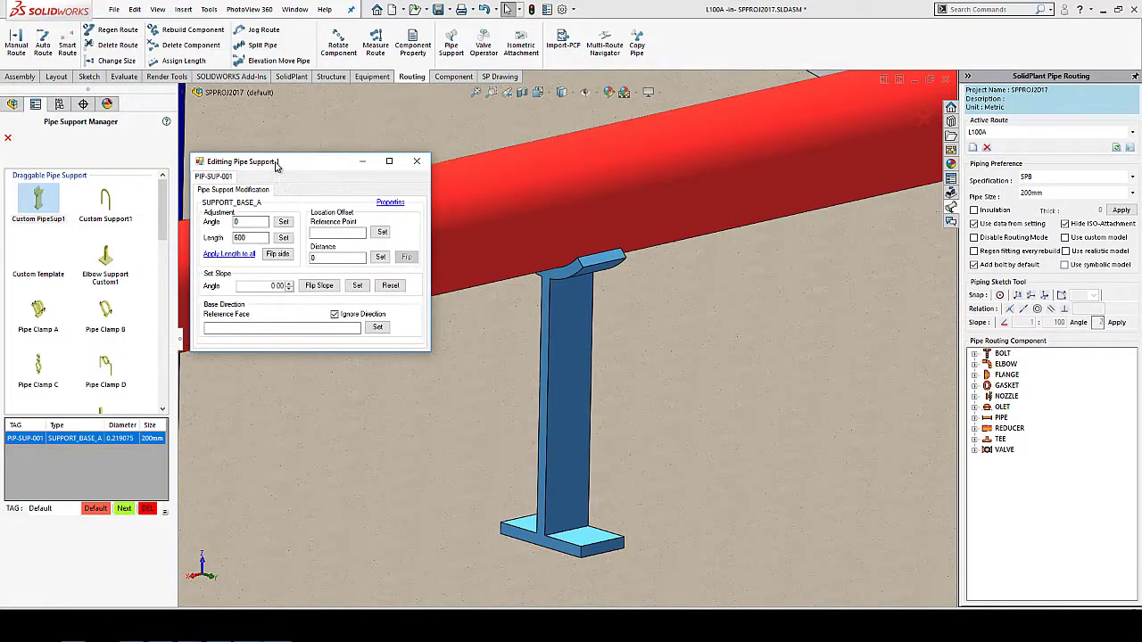
pyautogui.scroll(2, 642, 357)
pyautogui.scroll(2, 643, 356)
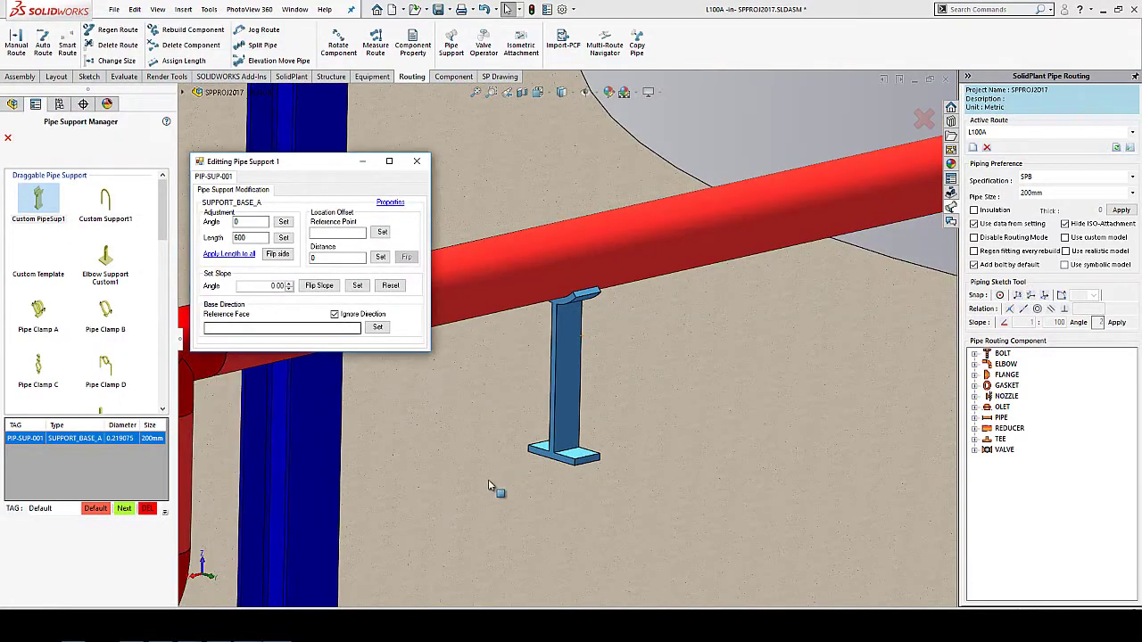
pyautogui.click(488, 479)
# Set the support's distance along the pipe to 1500, close the editor, and hide the ground.
pyautogui.scroll(5, 685, 429)
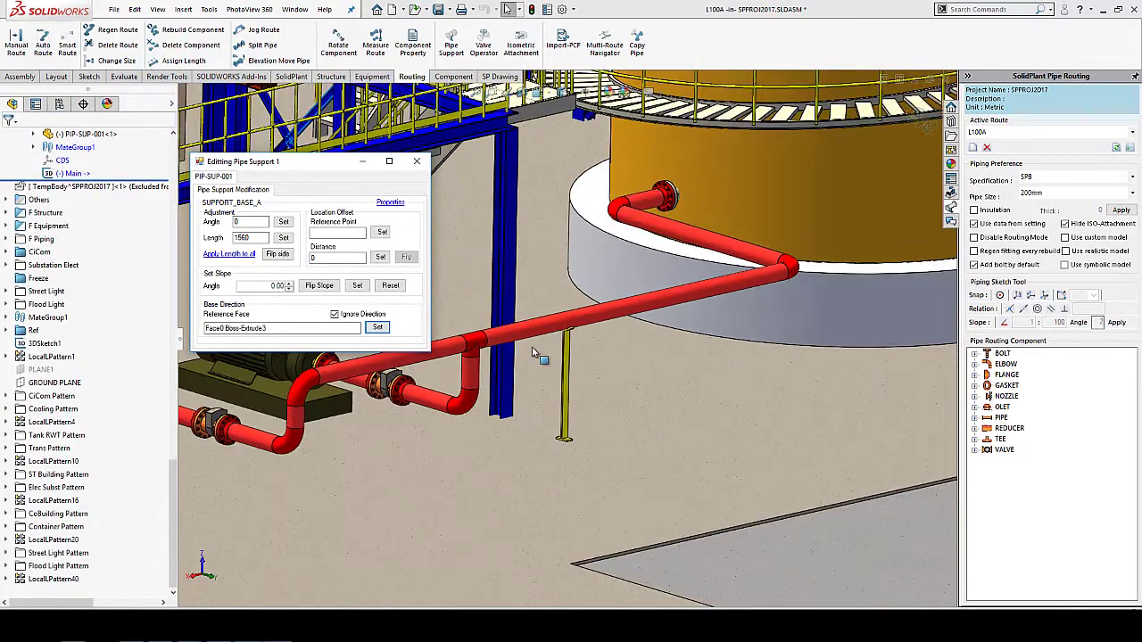
pyautogui.scroll(-2, 518, 347)
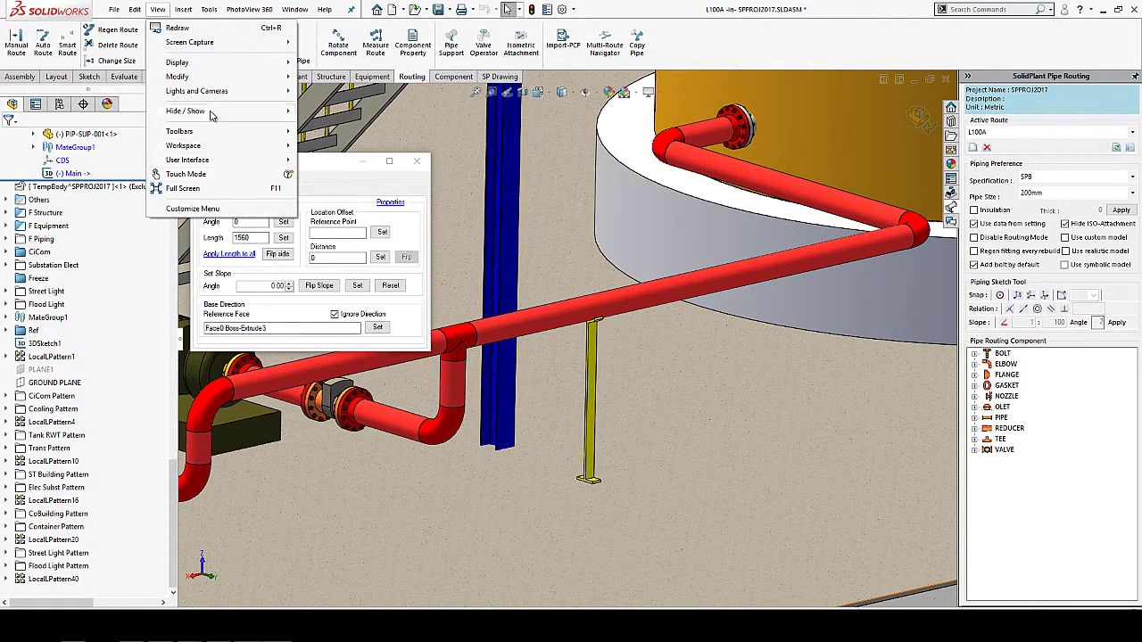
pyautogui.moveTo(185, 110)
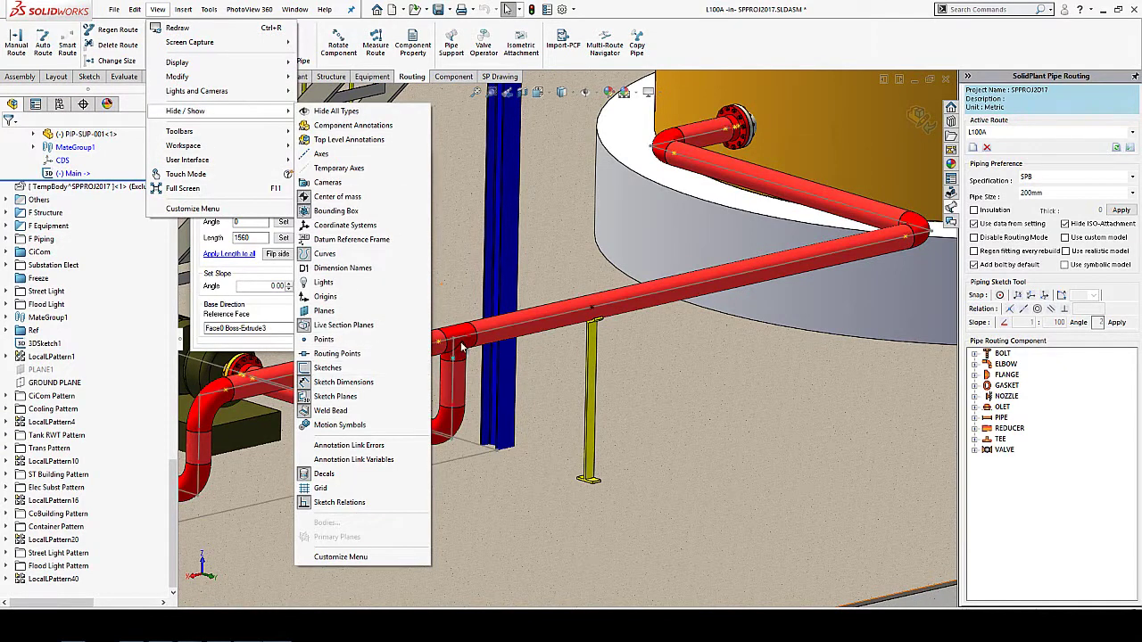
pyautogui.click(462, 348)
pyautogui.click(382, 232)
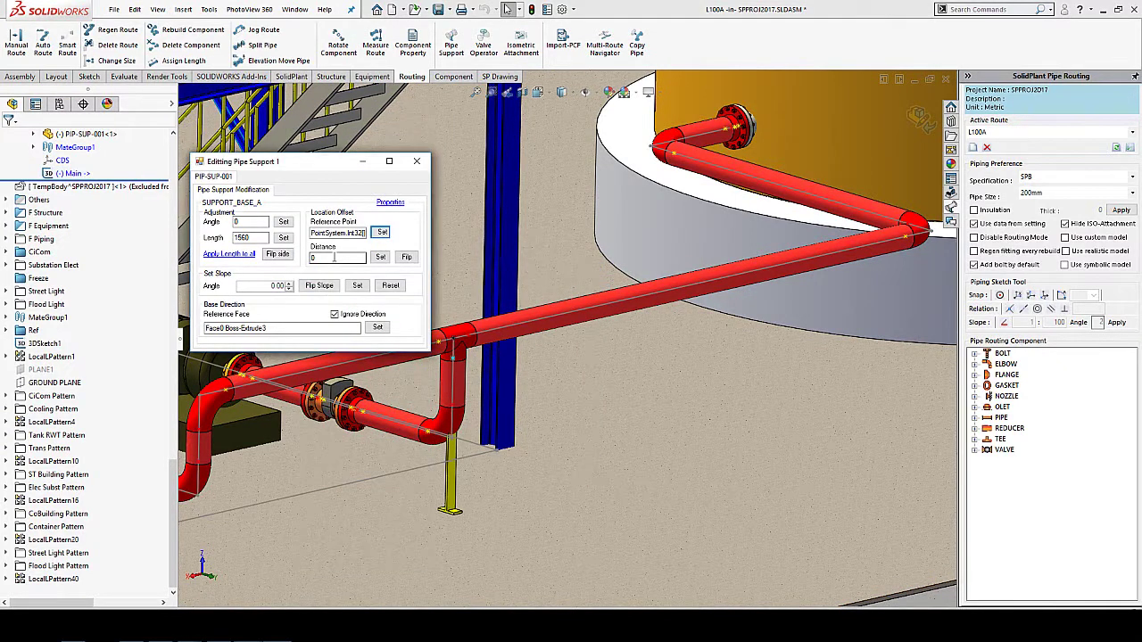
pyautogui.click(405, 256)
pyautogui.click(416, 162)
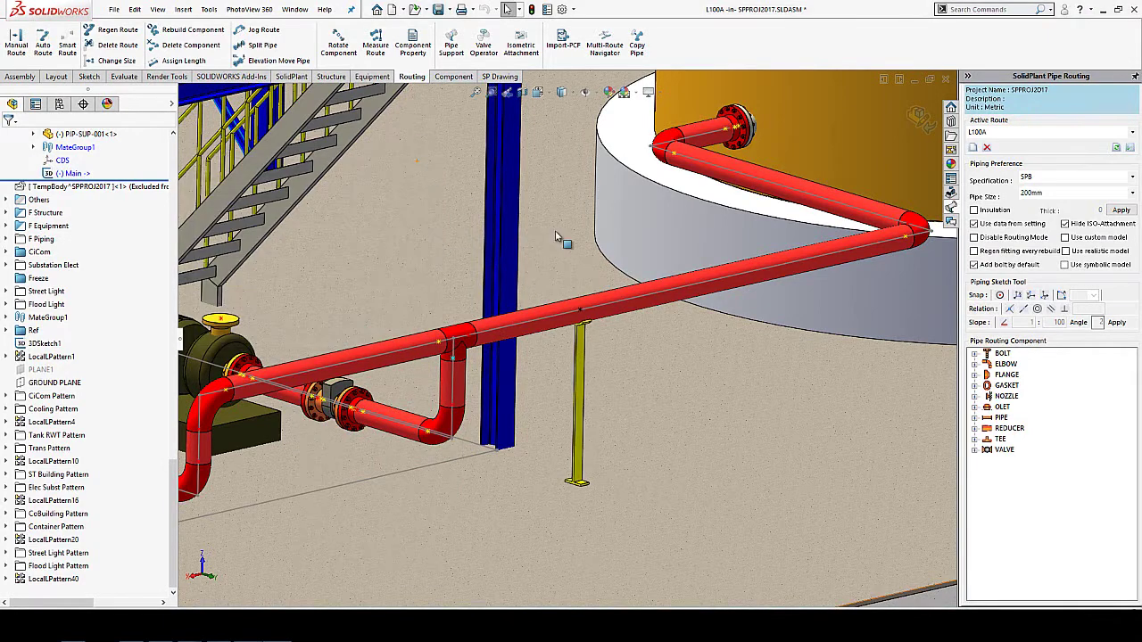
pyautogui.rightClick(791, 241)
pyautogui.click(886, 147)
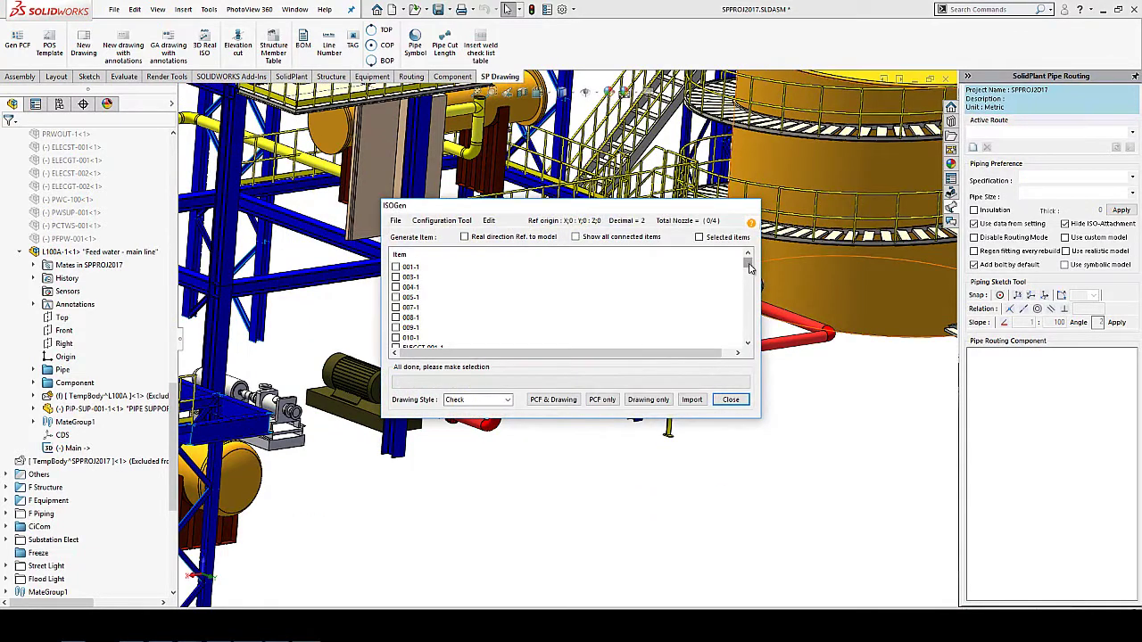
# In ISOGen, pick line L100A-1 with Selected items and box-select the feed-water pipe run.
pyautogui.click(416, 289)
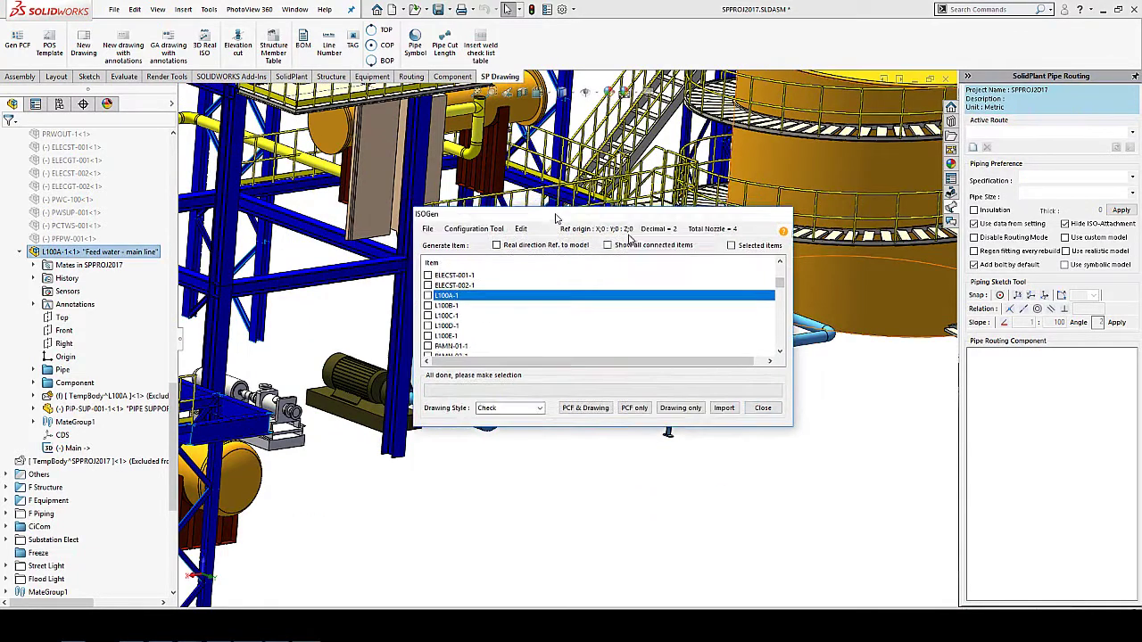
pyautogui.click(1000, 358)
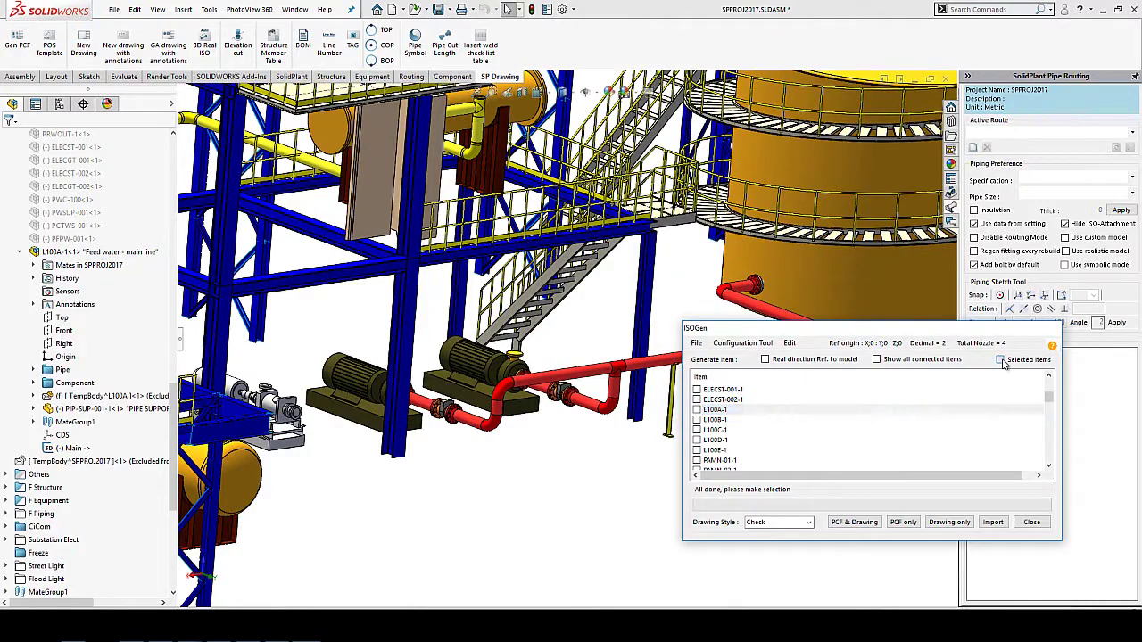
pyautogui.moveTo(801, 489)
pyautogui.mouseDown()
pyautogui.moveTo(652, 323)
pyautogui.moveTo(558, 317)
pyautogui.mouseUp()
pyautogui.moveTo(589, 319)
pyautogui.mouseDown(button='middle')
pyautogui.moveTo(726, 335)
pyautogui.moveTo(678, 232)
pyautogui.mouseUp(button='middle')
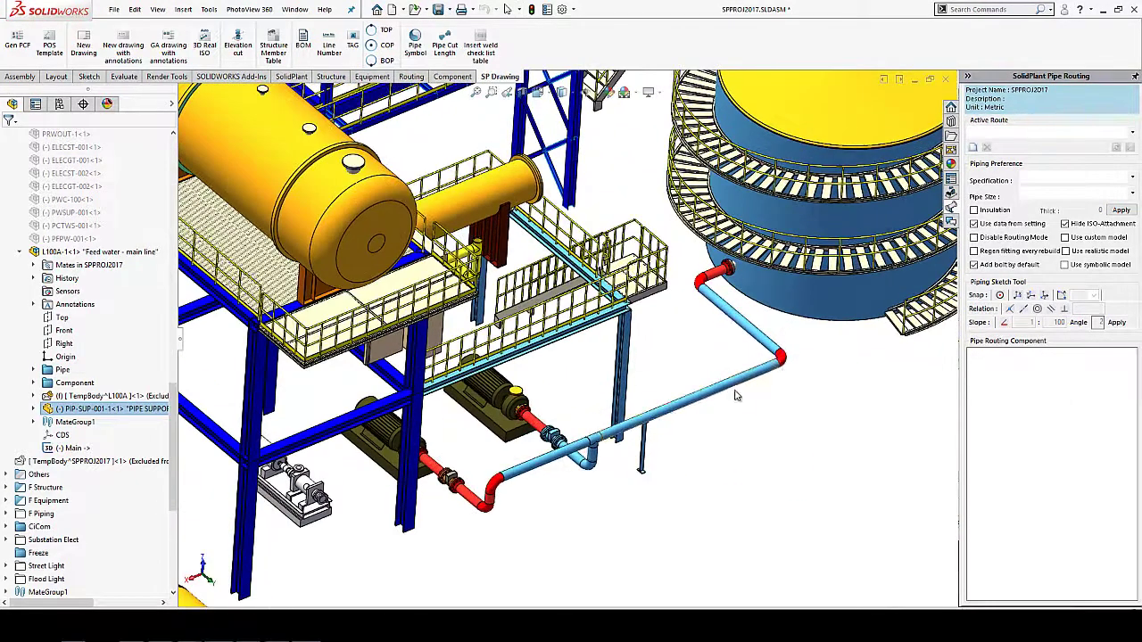
pyautogui.scroll(-3, 642, 196)
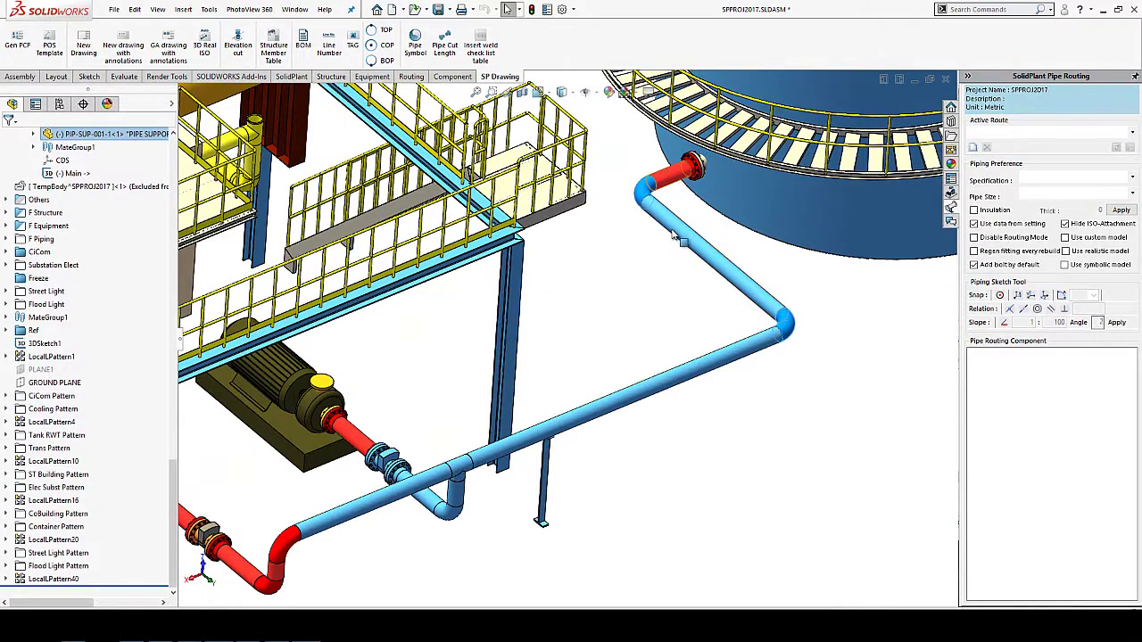
# Set the isometric drawing style to Final-Cut-List.
pyautogui.moveTo(865, 323); pyautogui.dragTo(812, 205)
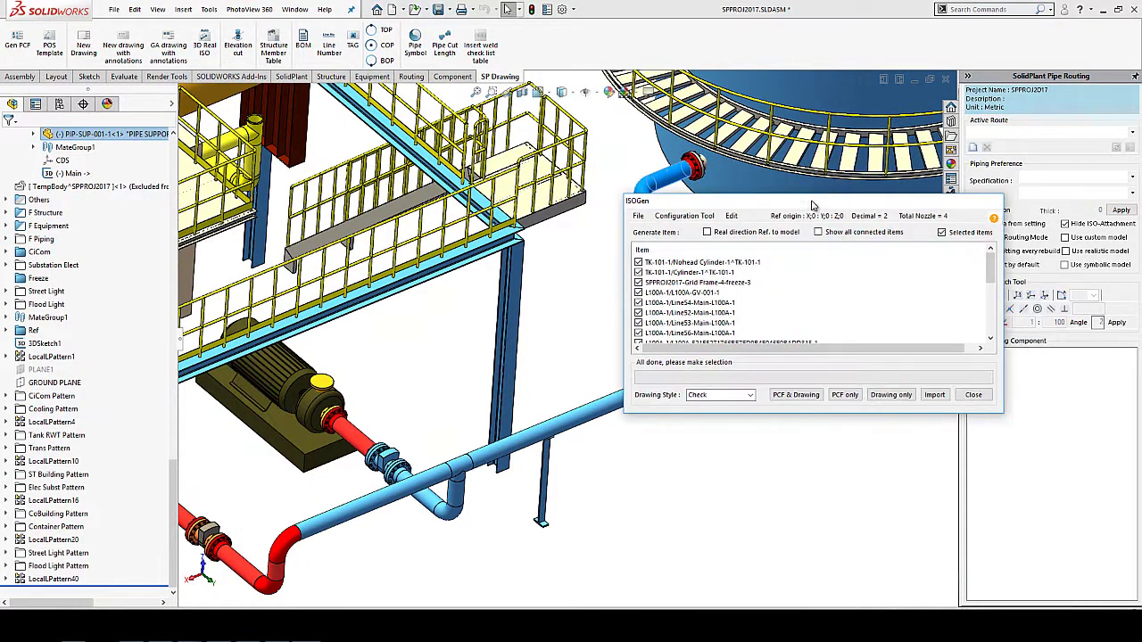
pyautogui.click(751, 396)
pyautogui.click(738, 429)
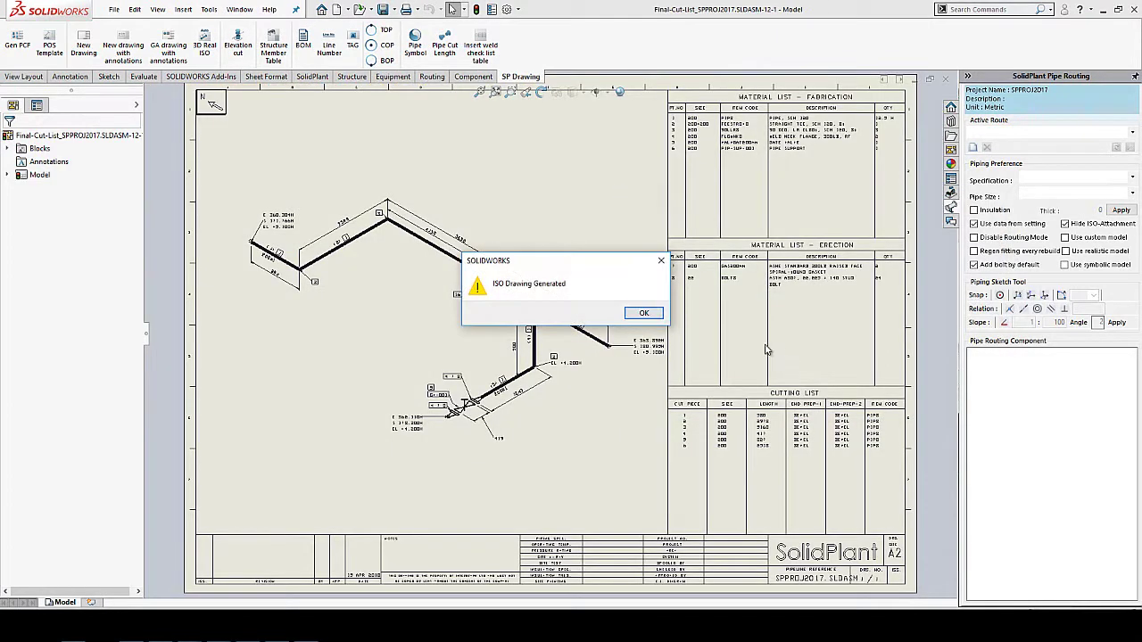
# Dismiss the ISO Drawing Generated message and zoom around the sheet to check the fabrication, erection and cutting-list tables.
pyautogui.click(644, 315)
pyautogui.scroll(3, 520, 242)
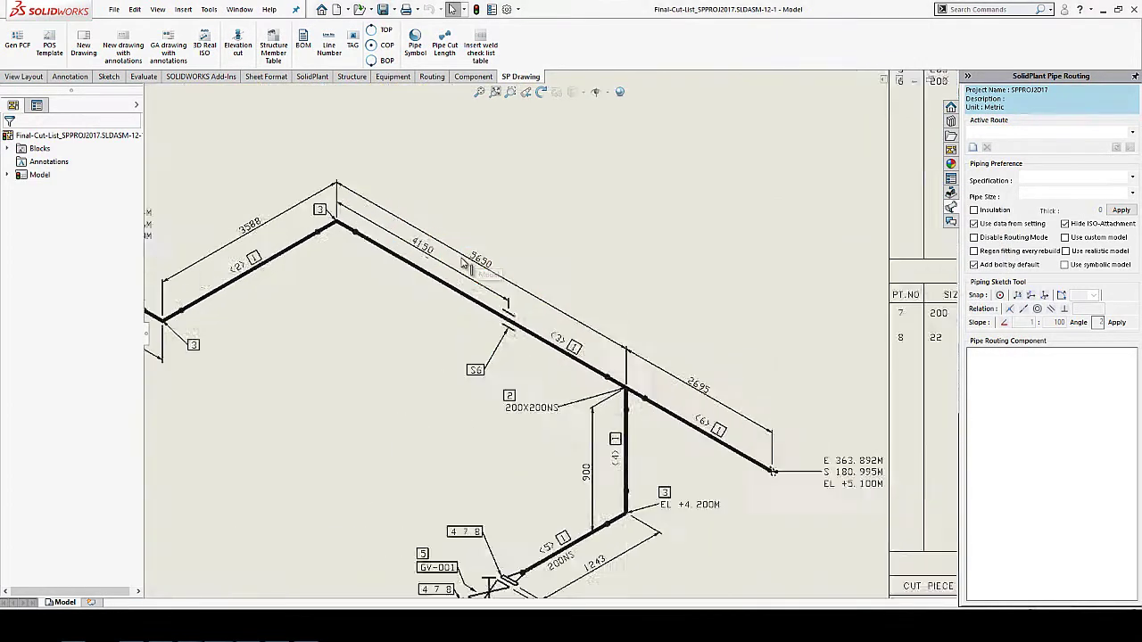
pyautogui.scroll(-2, 515, 490)
pyautogui.scroll(-2, 516, 490)
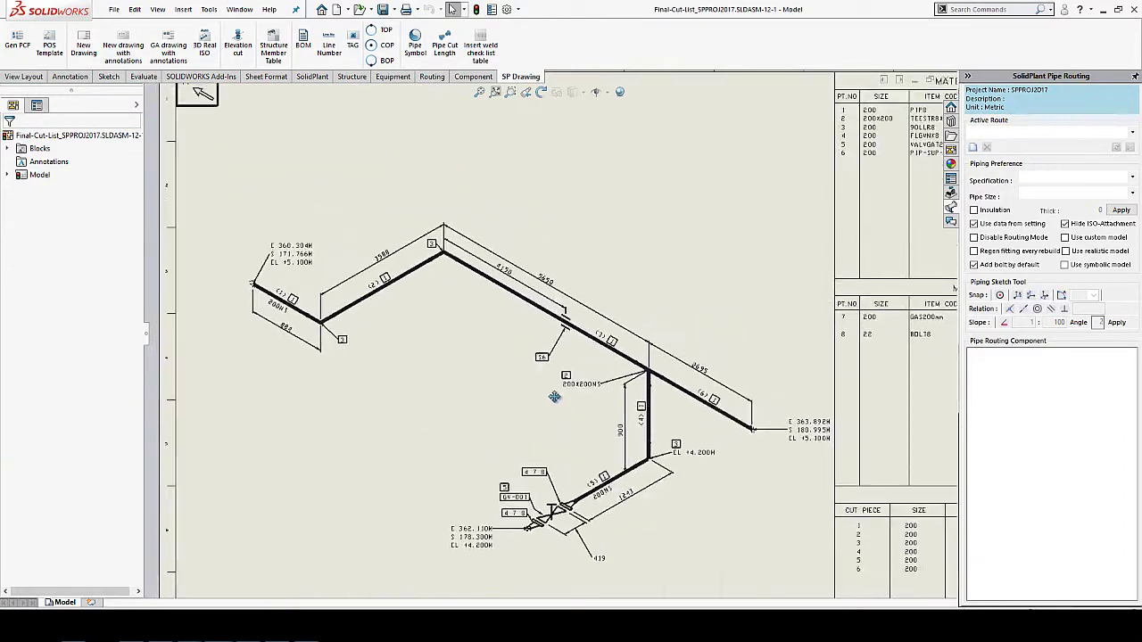
pyautogui.scroll(4, 548, 398)
pyautogui.scroll(-2, 580, 446)
pyautogui.scroll(-1, 616, 495)
pyautogui.scroll(2, 752, 153)
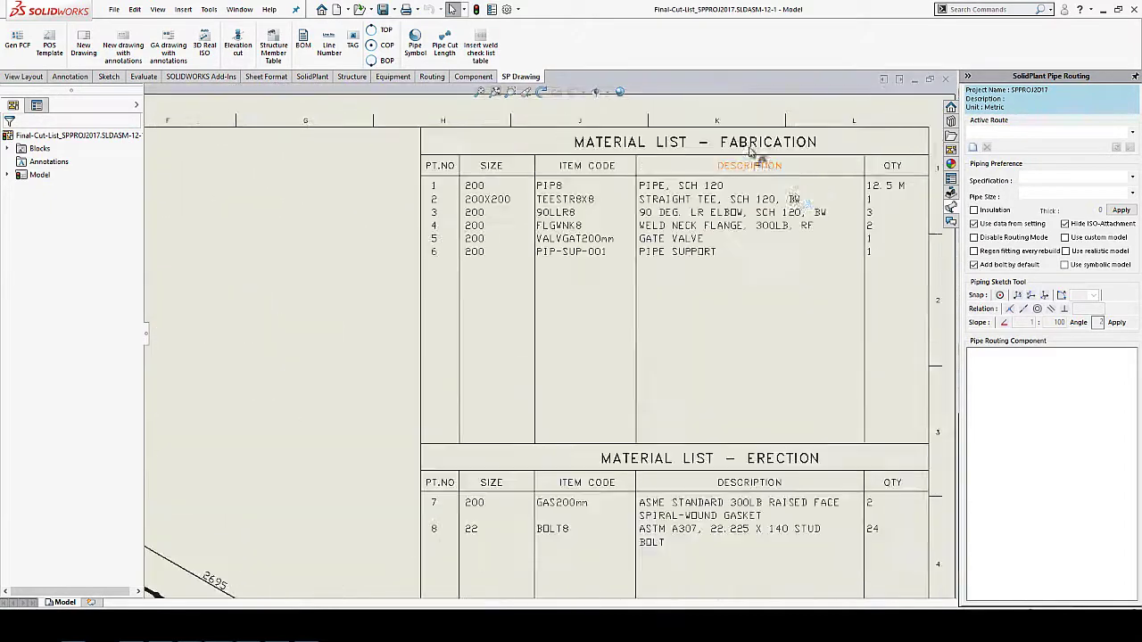
pyautogui.scroll(-1, 665, 318)
pyautogui.scroll(1, 624, 267)
pyautogui.scroll(1, 624, 401)
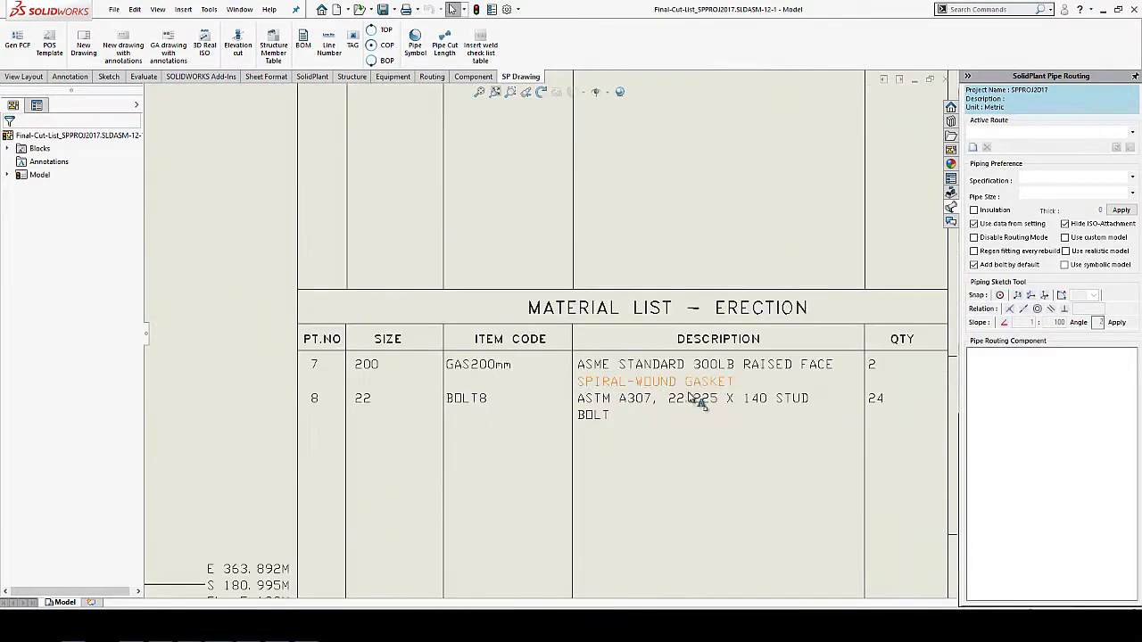
pyautogui.scroll(-3, 580, 446)
pyautogui.scroll(3, 529, 392)
pyautogui.scroll(-3, 533, 393)
pyautogui.scroll(2, 503, 326)
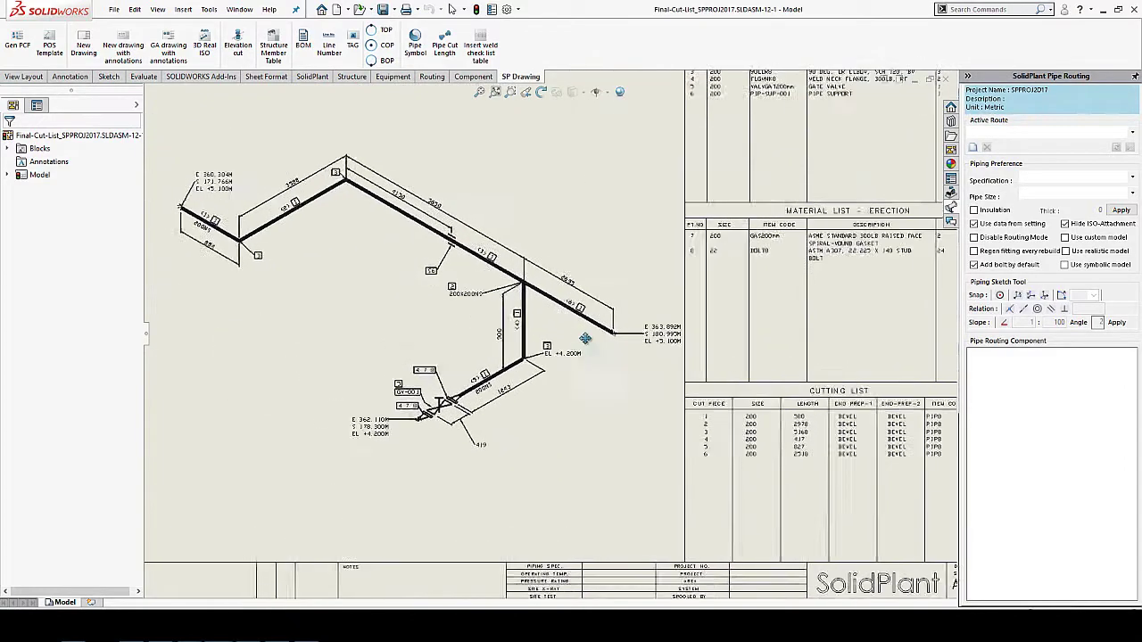
pyautogui.scroll(-1, 502, 326)
pyautogui.scroll(-2, 536, 330)
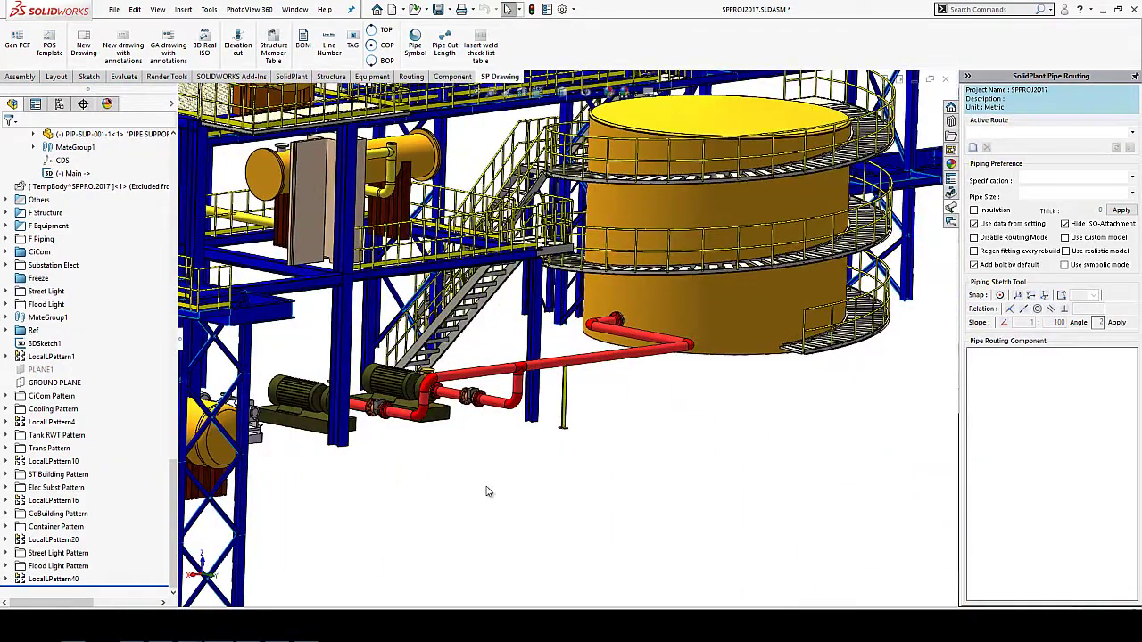
# Make the hidden Ground component visible again.
pyautogui.click(6, 199)
pyautogui.click(67, 213)
pyautogui.rightClick(67, 213)
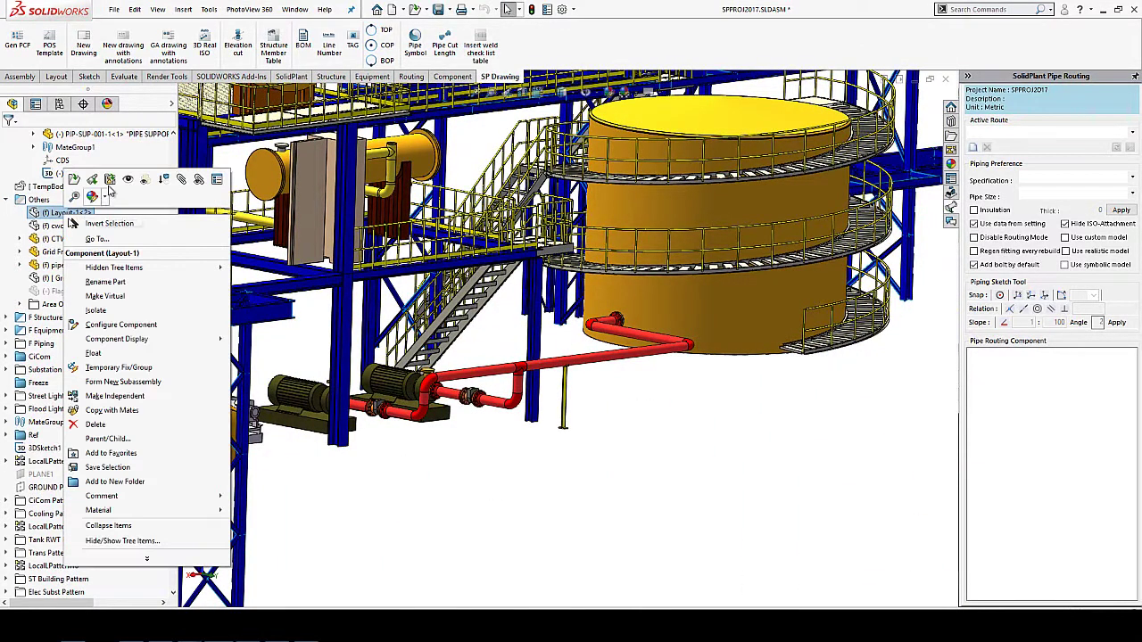
pyautogui.press('Escape')
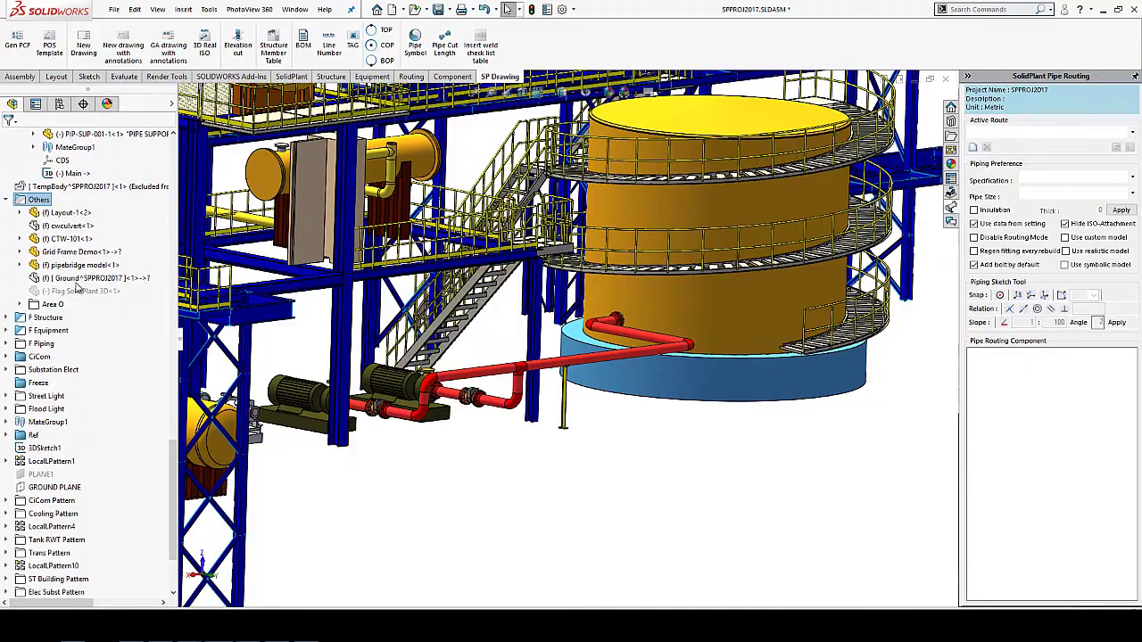
pyautogui.rightClick(78, 285)
pyautogui.click(140, 243)
# Orbit to a low view of the plant and show the hidden components in the Others folder.
pyautogui.scroll(3, 540, 437)
pyautogui.scroll(2, 527, 410)
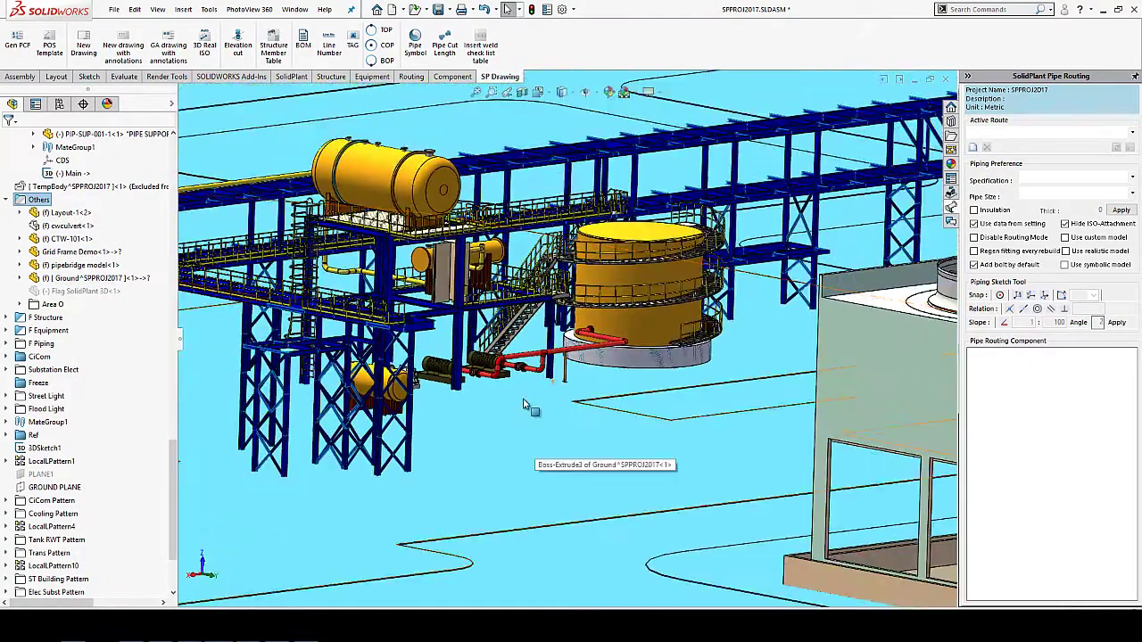
pyautogui.scroll(-2, 525, 404)
pyautogui.scroll(-2, 535, 383)
pyautogui.scroll(-3, 579, 334)
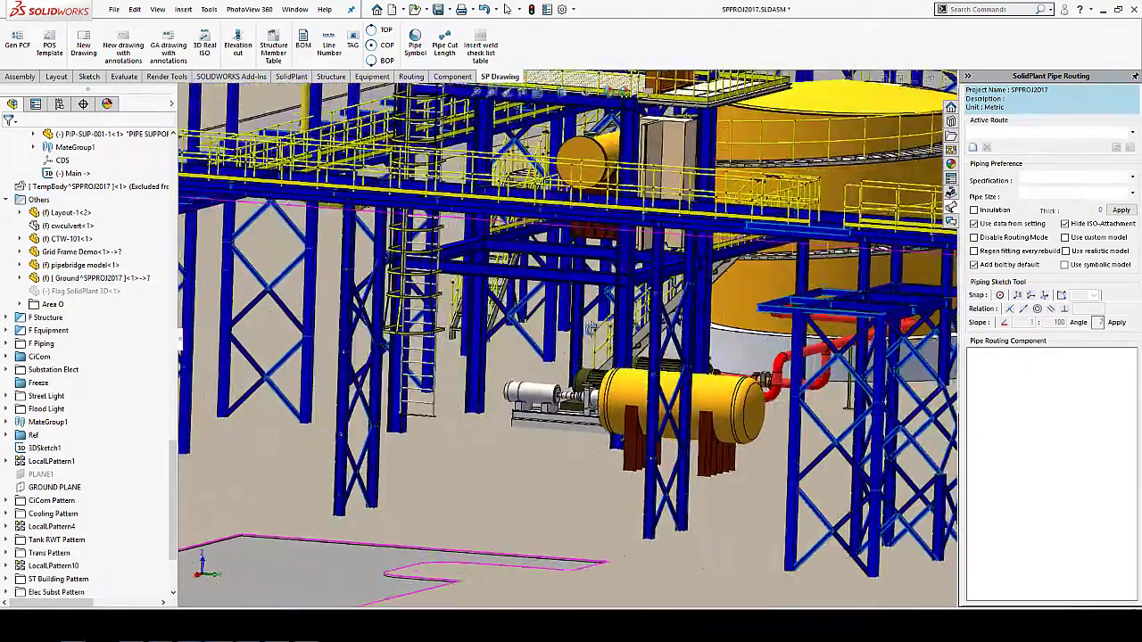
pyautogui.scroll(3, 591, 326)
pyautogui.moveTo(591, 327)
pyautogui.mouseDown(button='middle')
pyautogui.moveTo(713, 275)
pyautogui.moveTo(745, 286)
pyautogui.mouseUp(button='middle')
pyautogui.scroll(3, 90, 268)
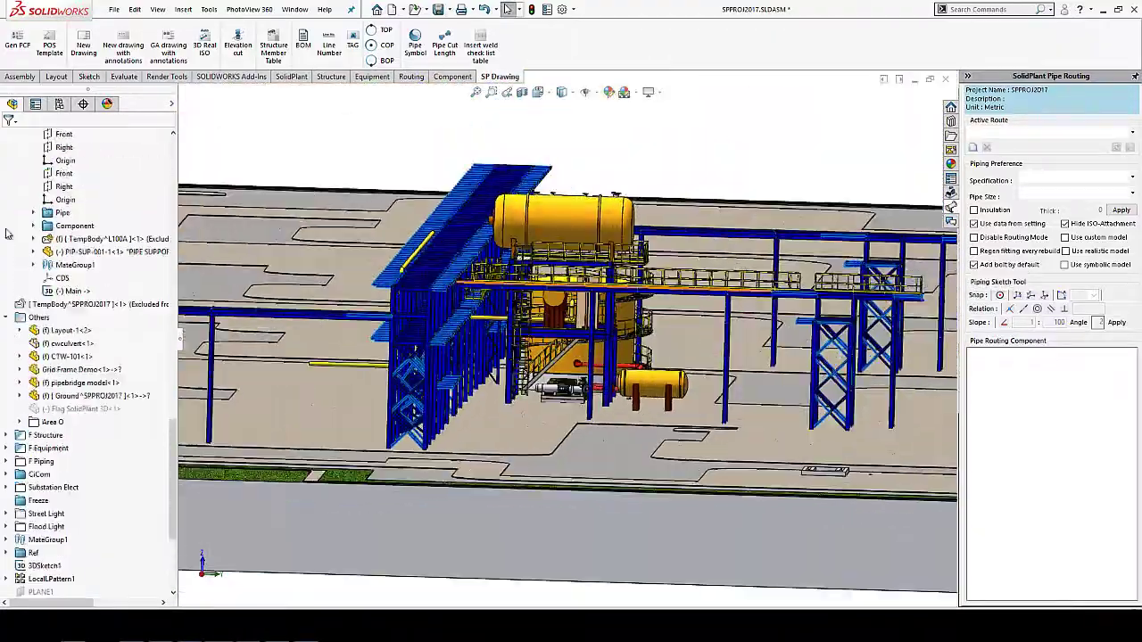
pyautogui.scroll(5, 6, 233)
pyautogui.scroll(5, 44, 306)
pyautogui.click(6, 278)
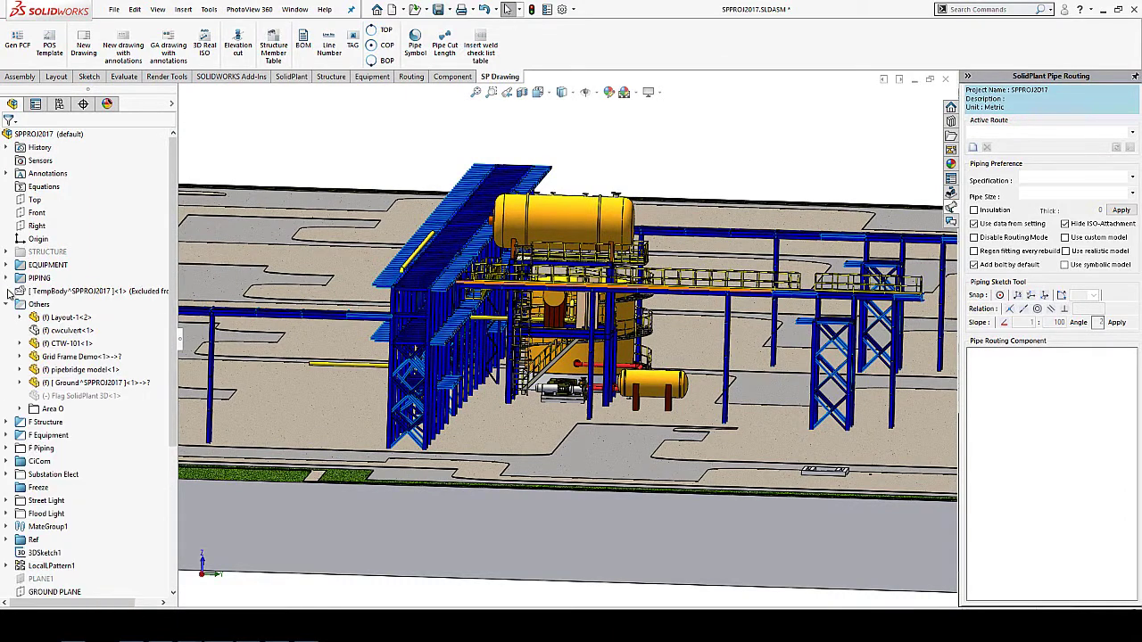
pyautogui.click(7, 304)
pyautogui.rightClick(41, 305)
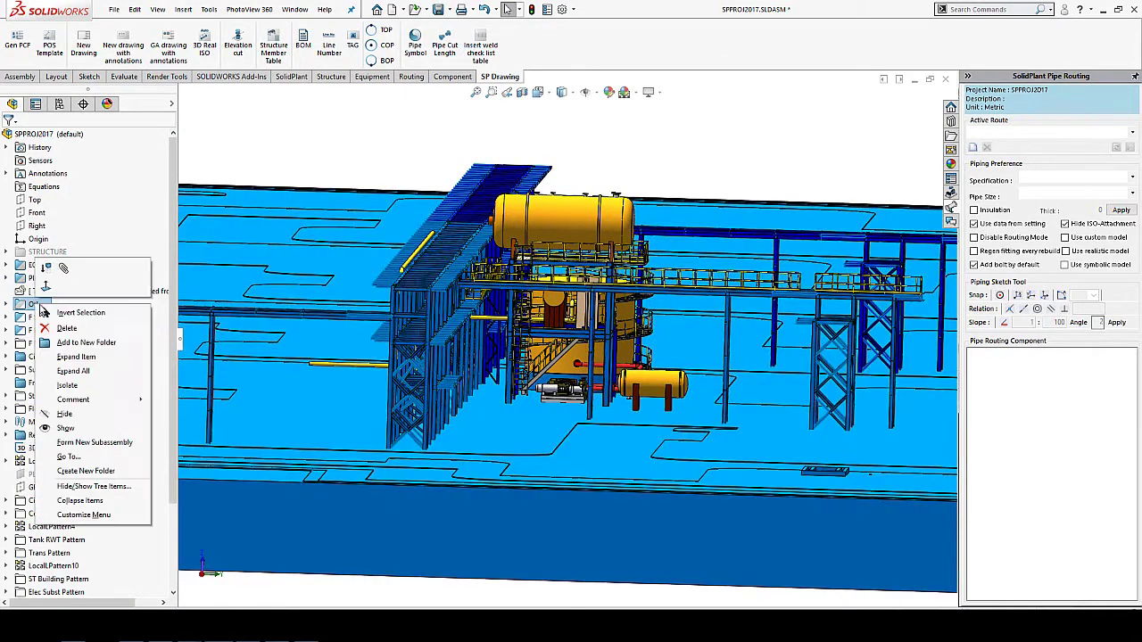
pyautogui.click(63, 429)
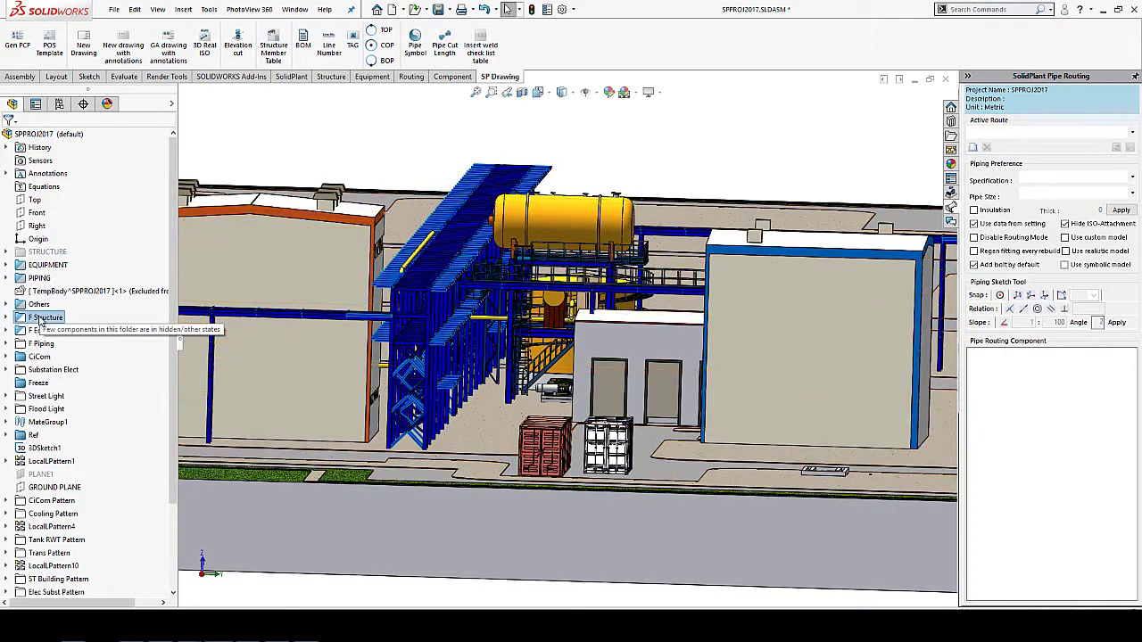
# Show the F Structure, F Equipment and F Piping folders.
pyautogui.rightClick(42, 318)
pyautogui.click(79, 441)
pyautogui.rightClick(51, 331)
pyautogui.click(79, 454)
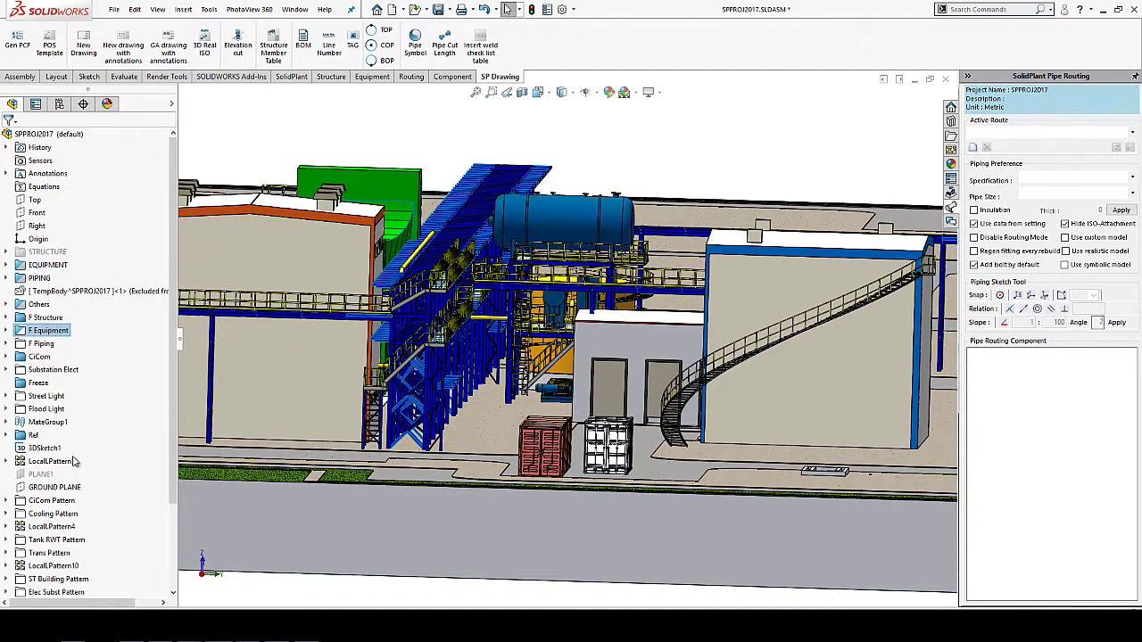
pyautogui.rightClick(54, 343)
pyautogui.click(78, 453)
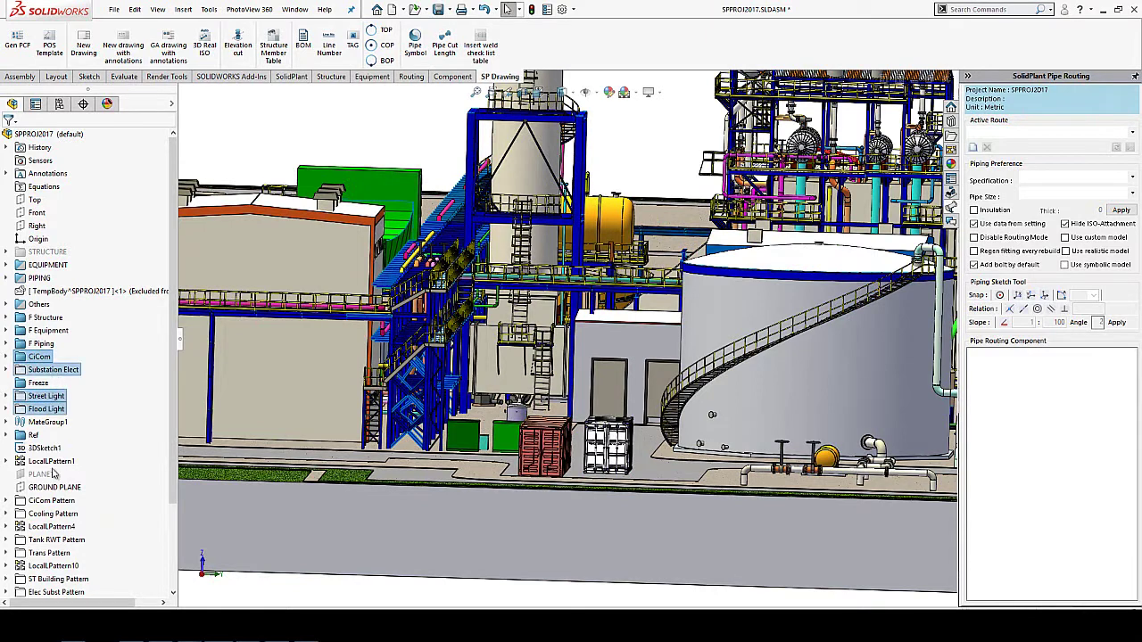
# Show the components in the selected pattern folders.
pyautogui.moveTo(52, 503); pyautogui.dragTo(58, 495)
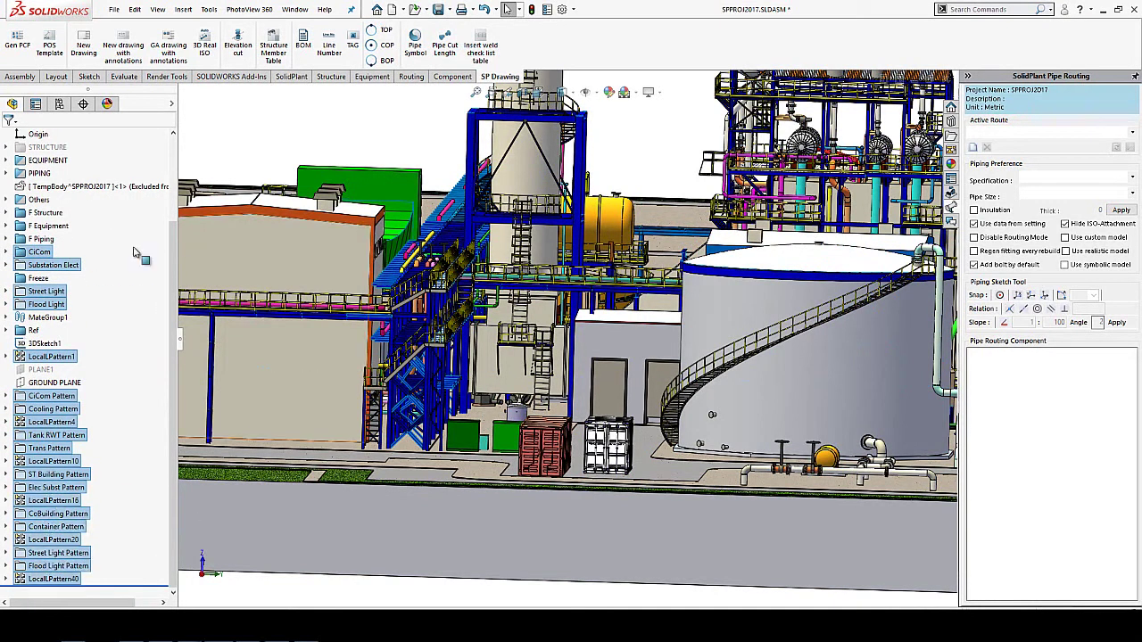
pyautogui.rightClick(55, 426)
pyautogui.click(85, 392)
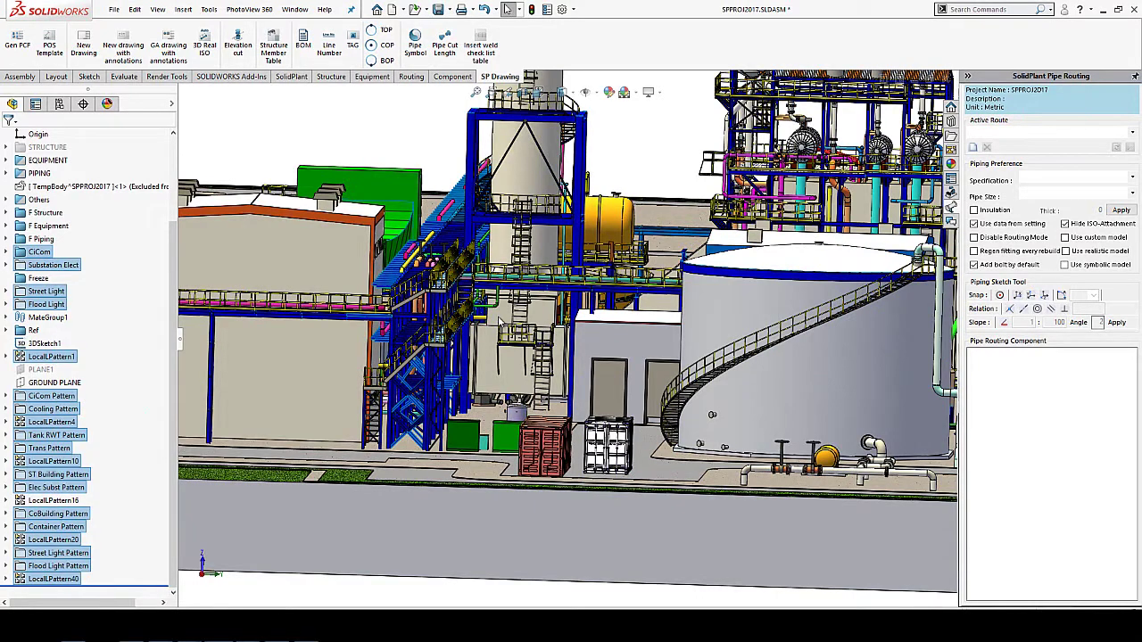